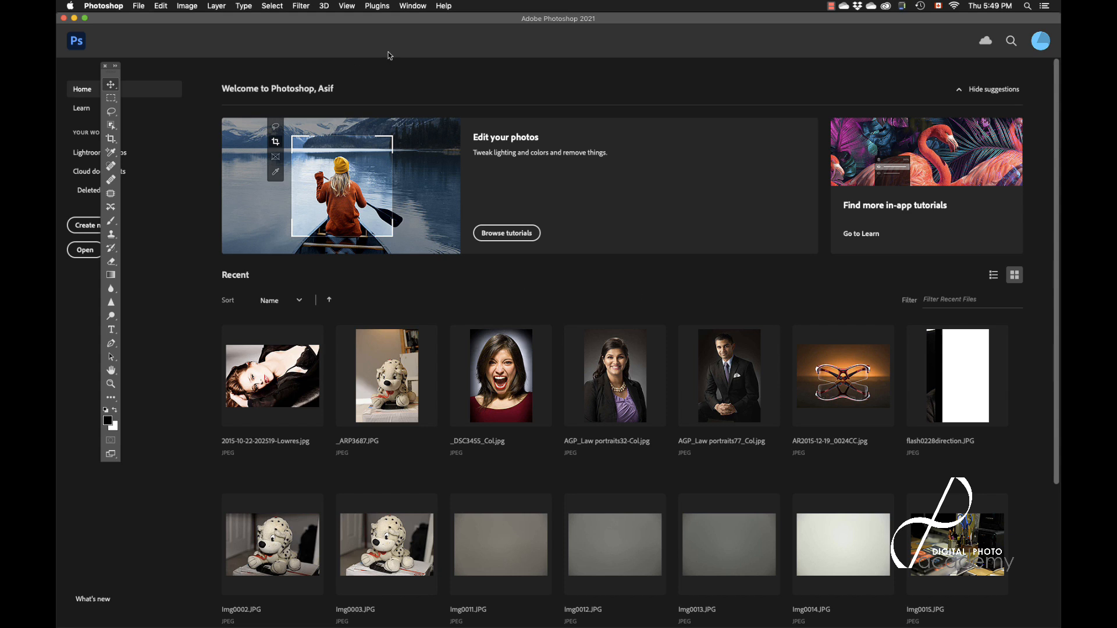
Switch to the Essentials (Default) workspace
click(408, 7)
mouse_move(412, 19)
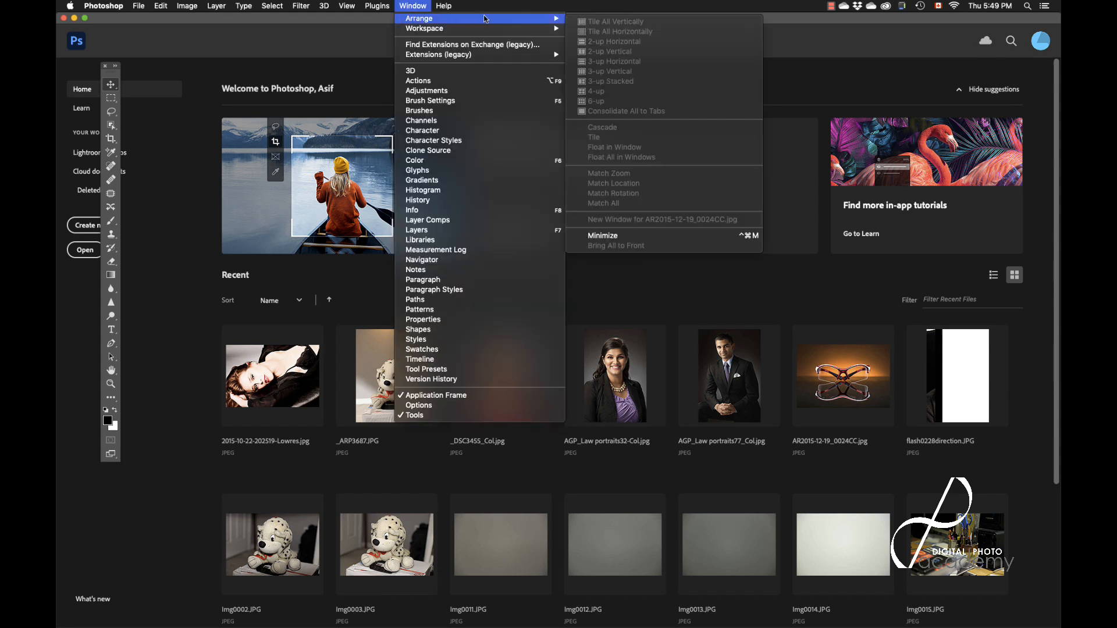
mouse_move(457, 29)
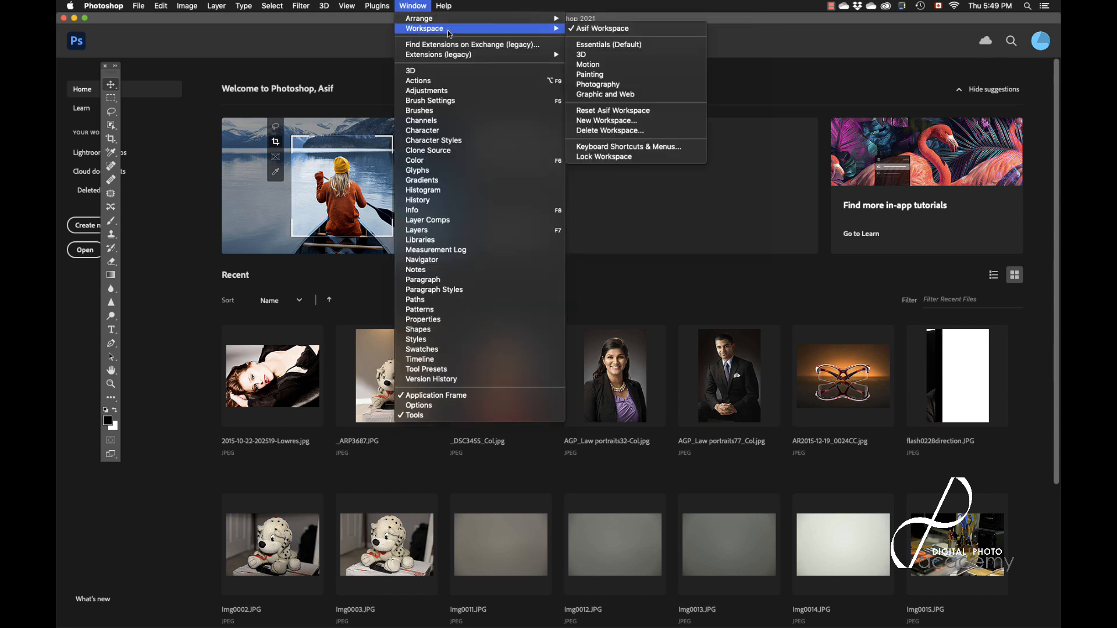
click(612, 46)
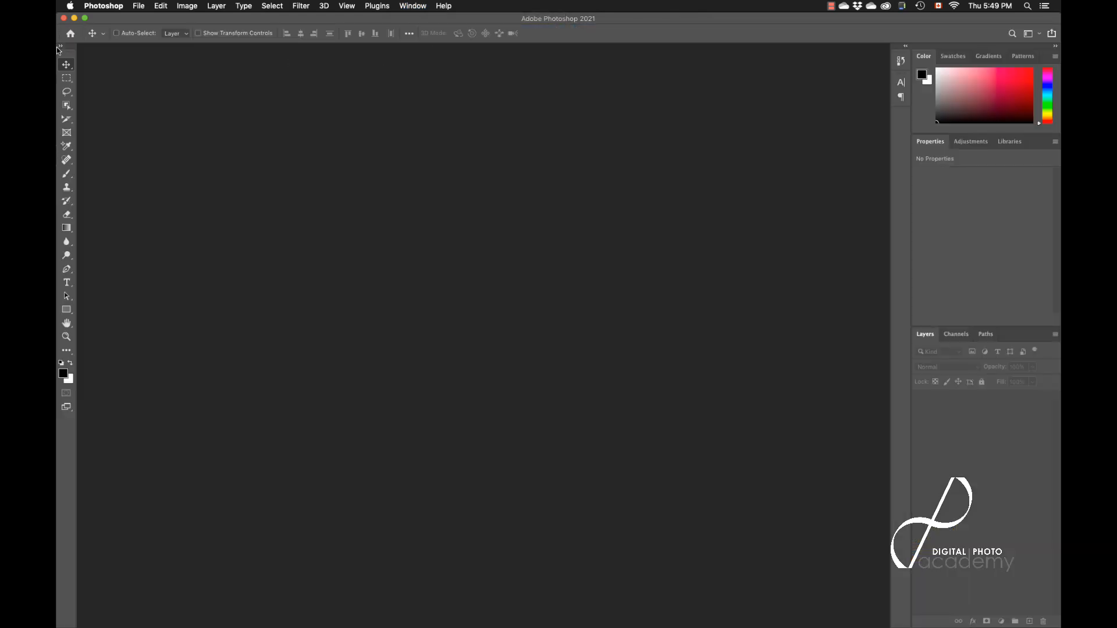
Examine the Learn tutorials, Cloud documents and Deleted files sections from the Home screen, and return to Home
click(70, 35)
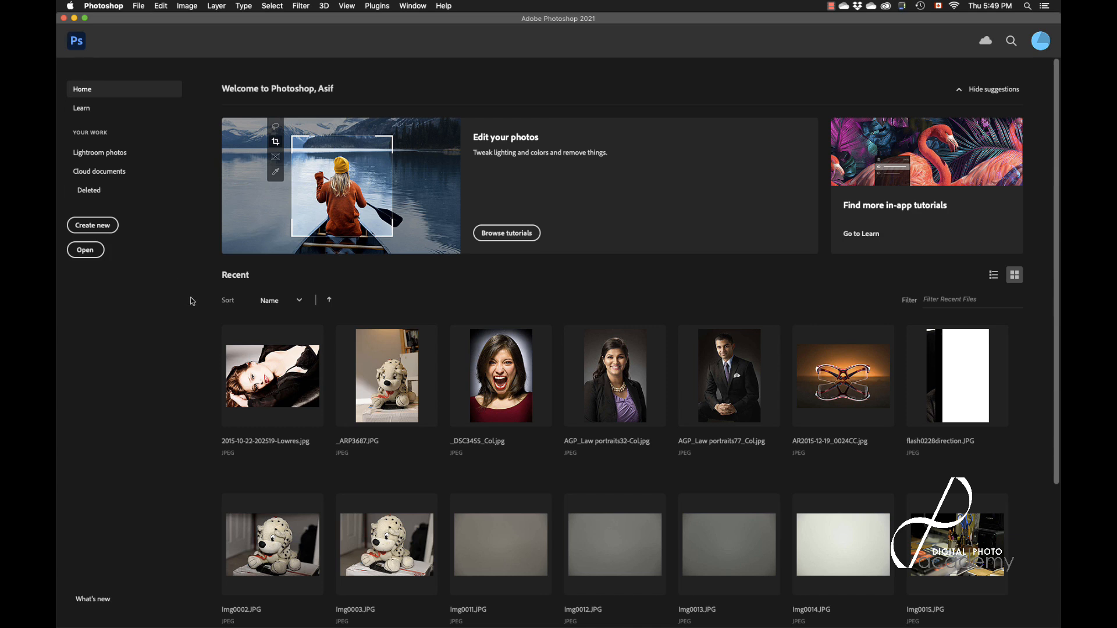
click(82, 109)
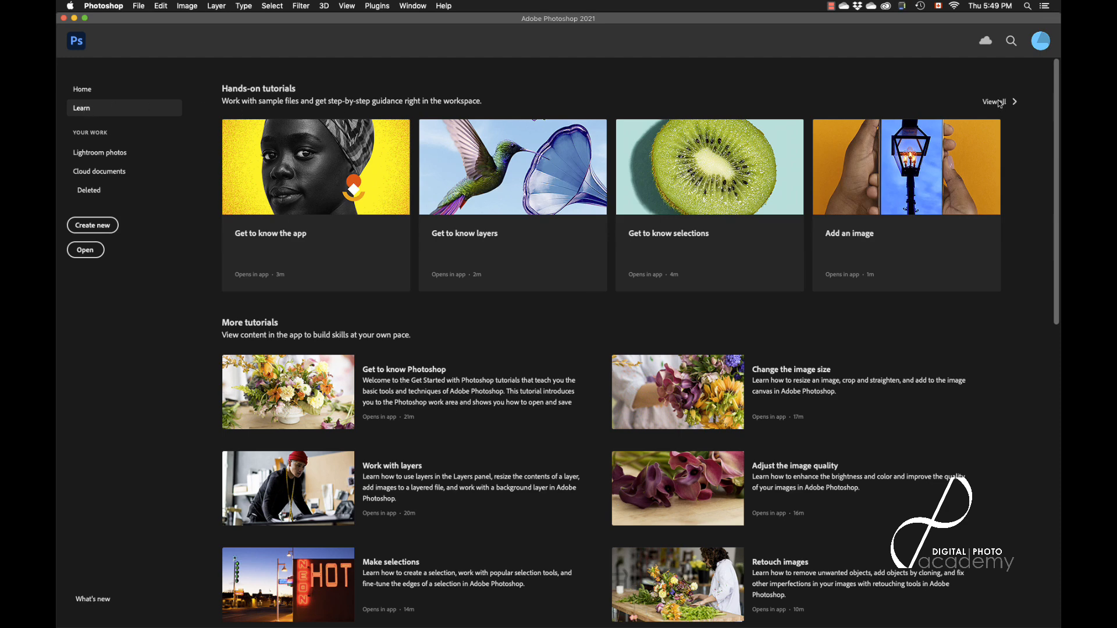
scroll(753, 223, down, 5)
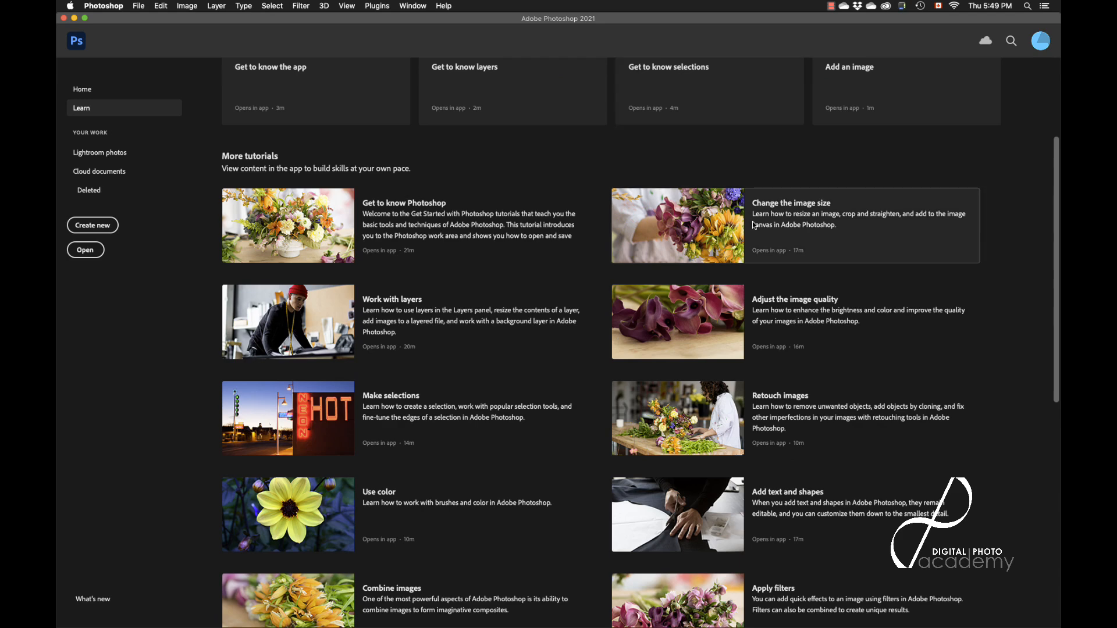
scroll(752, 222, up, 5)
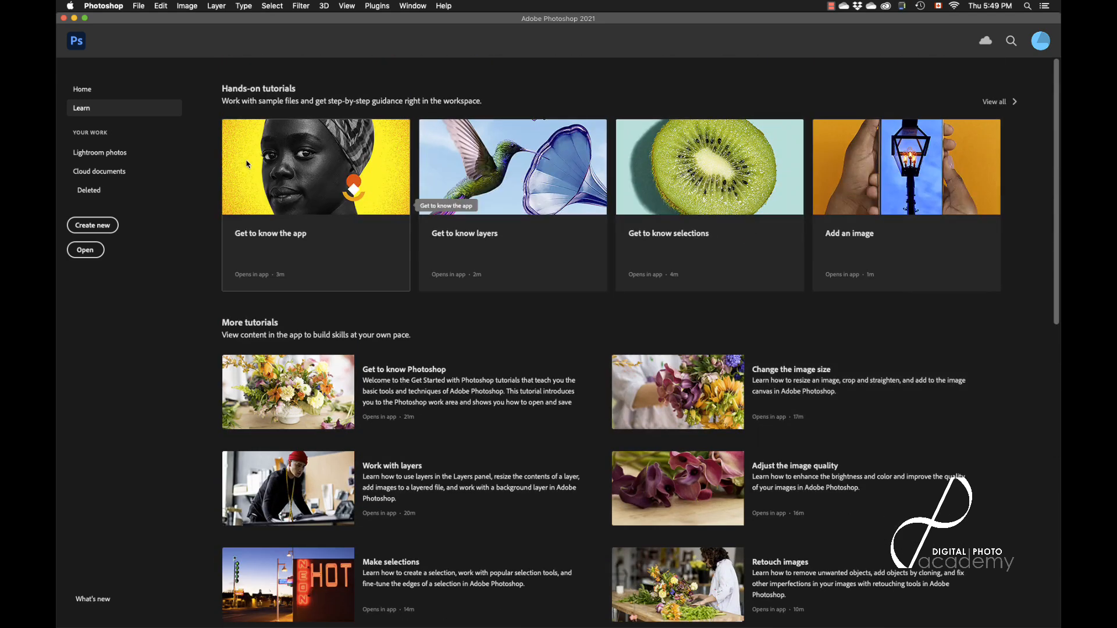
click(86, 91)
click(88, 112)
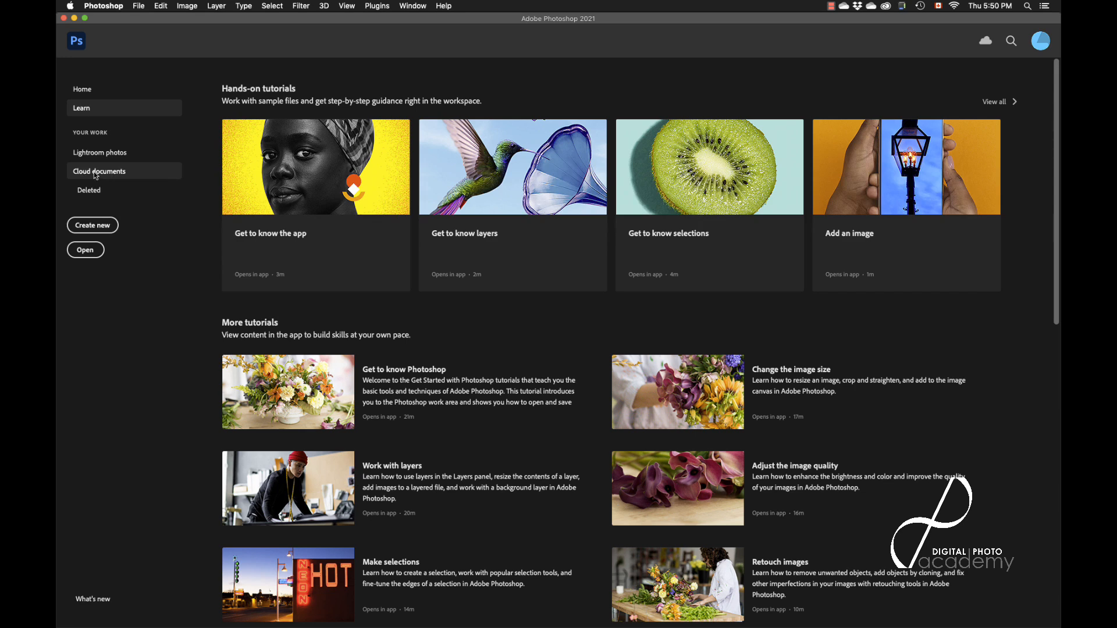
click(96, 175)
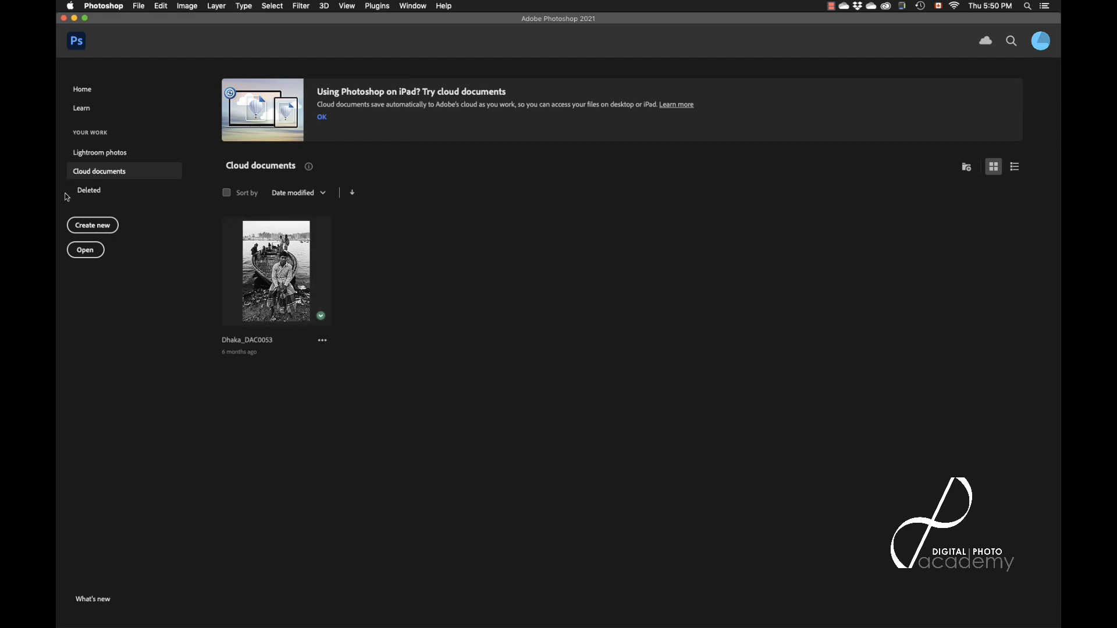
click(98, 193)
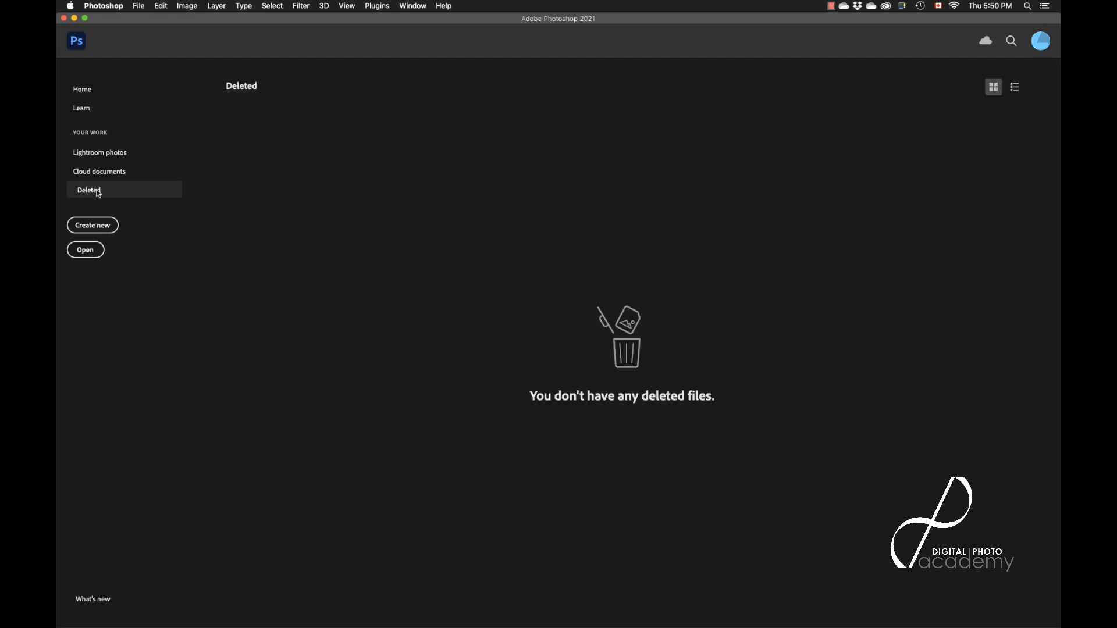
click(84, 90)
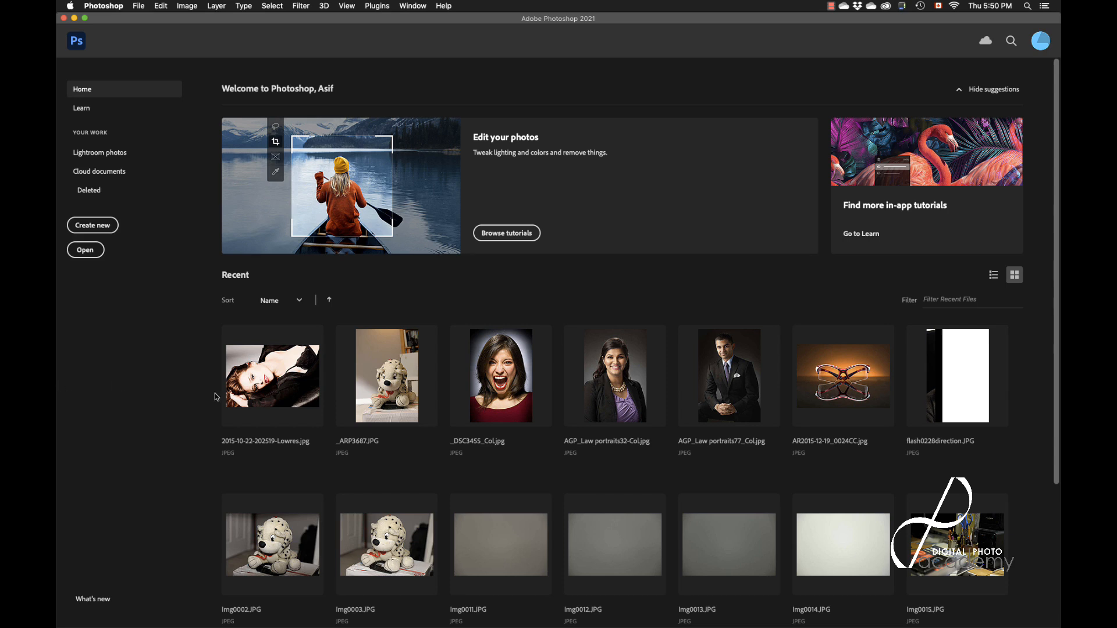
Leave the Home screen for the empty workspace and look through the list of recently opened files
click(74, 45)
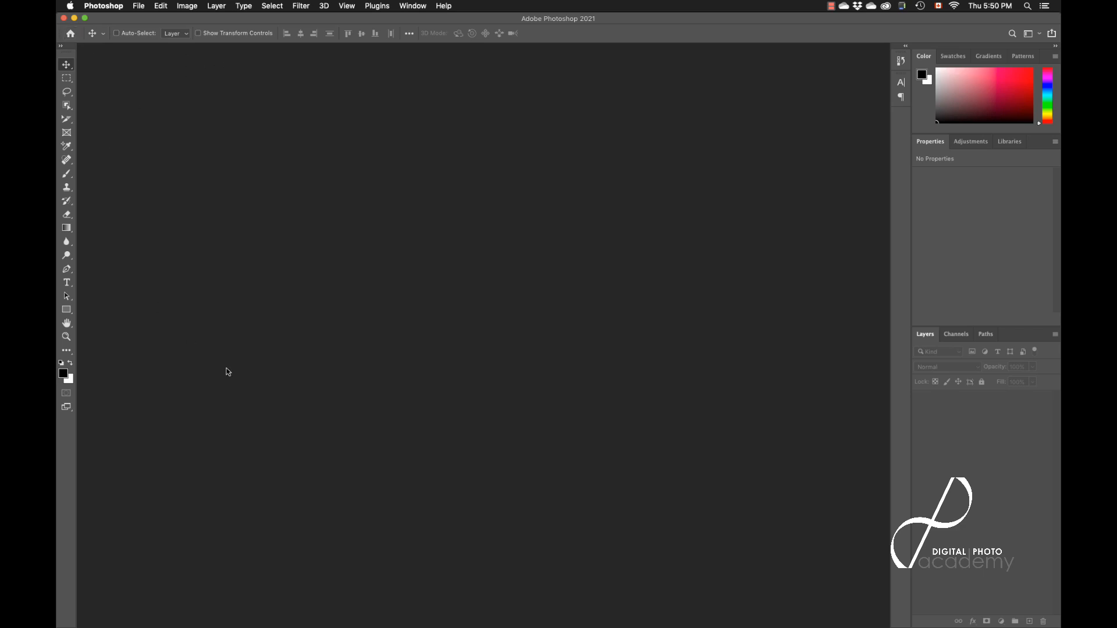
click(142, 7)
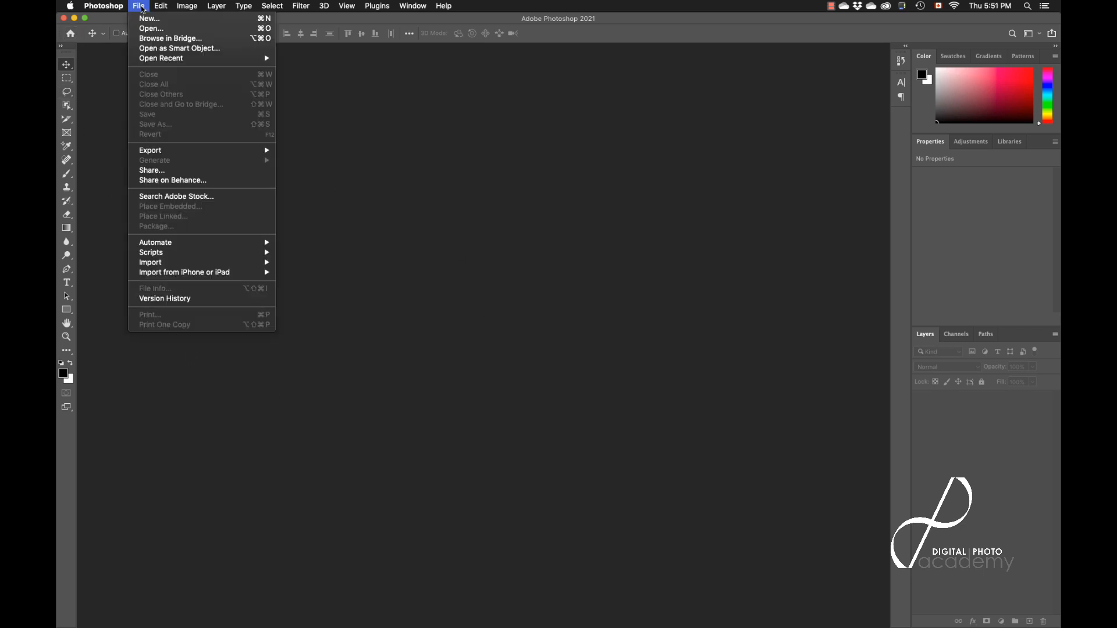
mouse_move(174, 60)
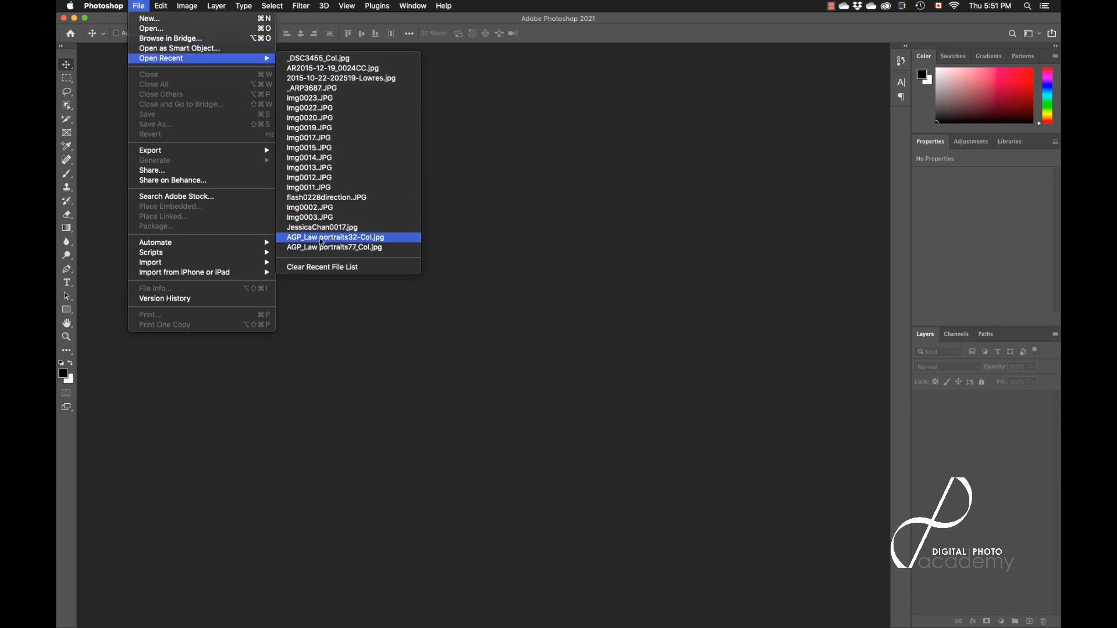
click(96, 72)
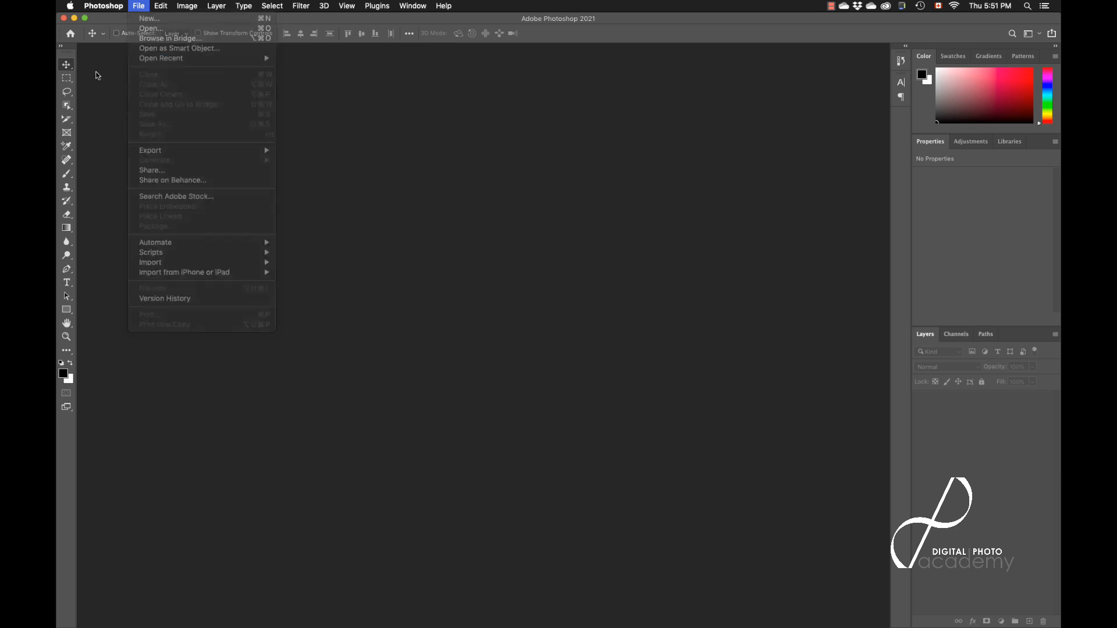
click(71, 33)
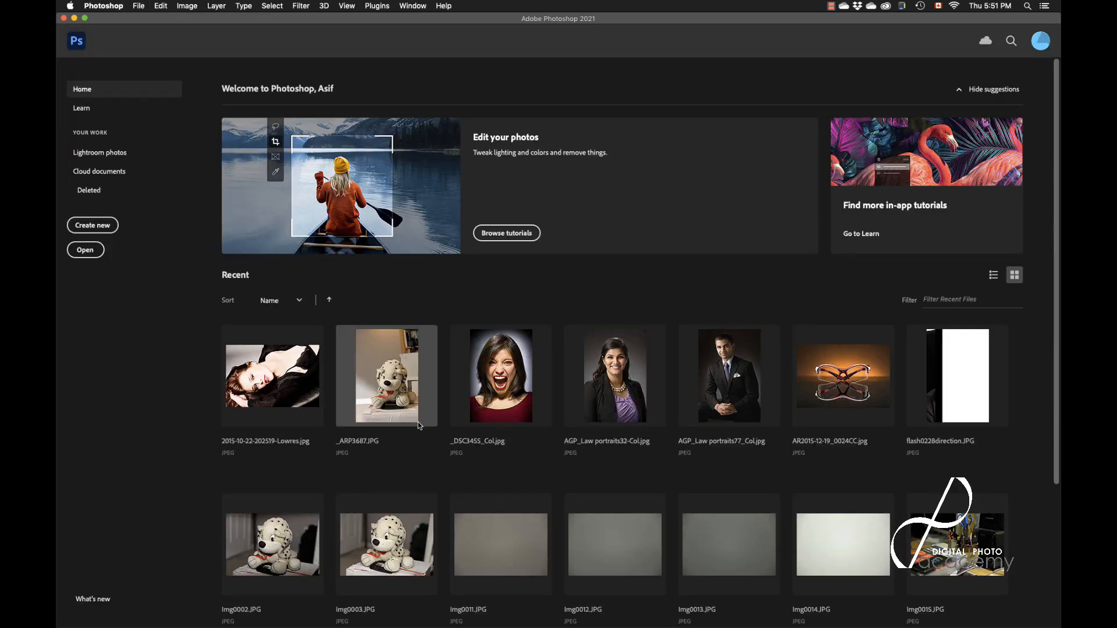
click(307, 400)
click(663, 361)
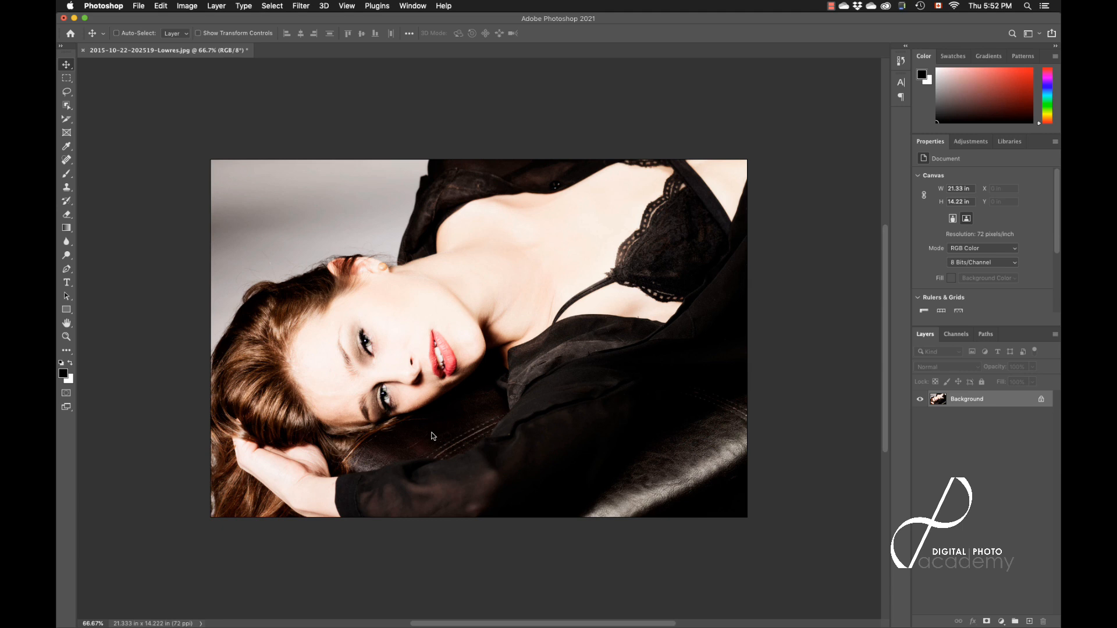
Expand the Tools panel to two columns, collapse it to one again, and undock it over the document window
click(61, 47)
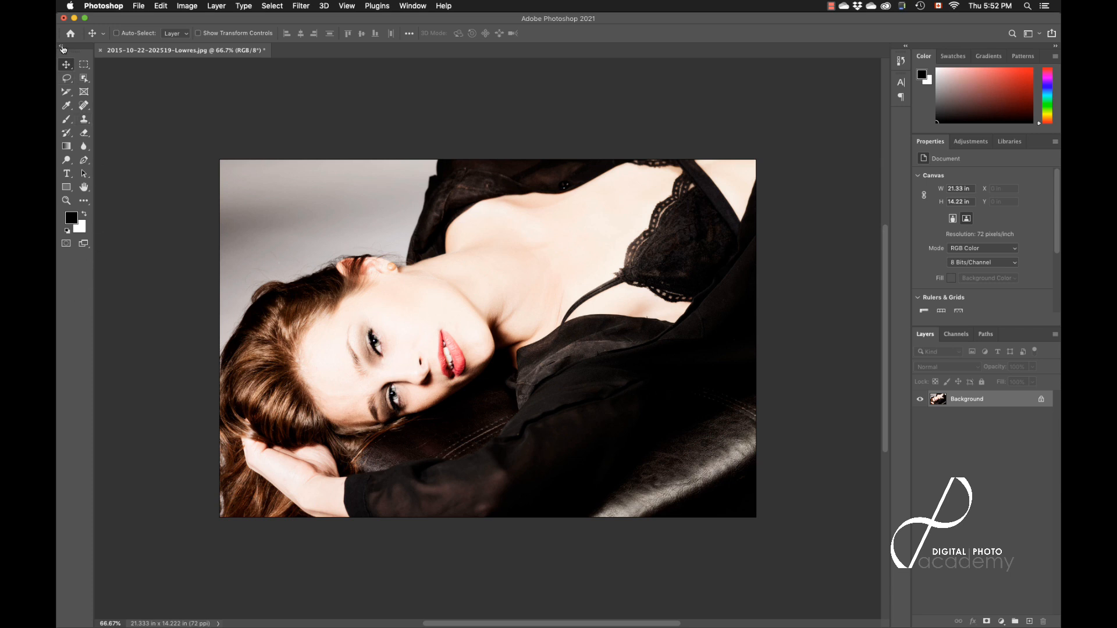
click(62, 46)
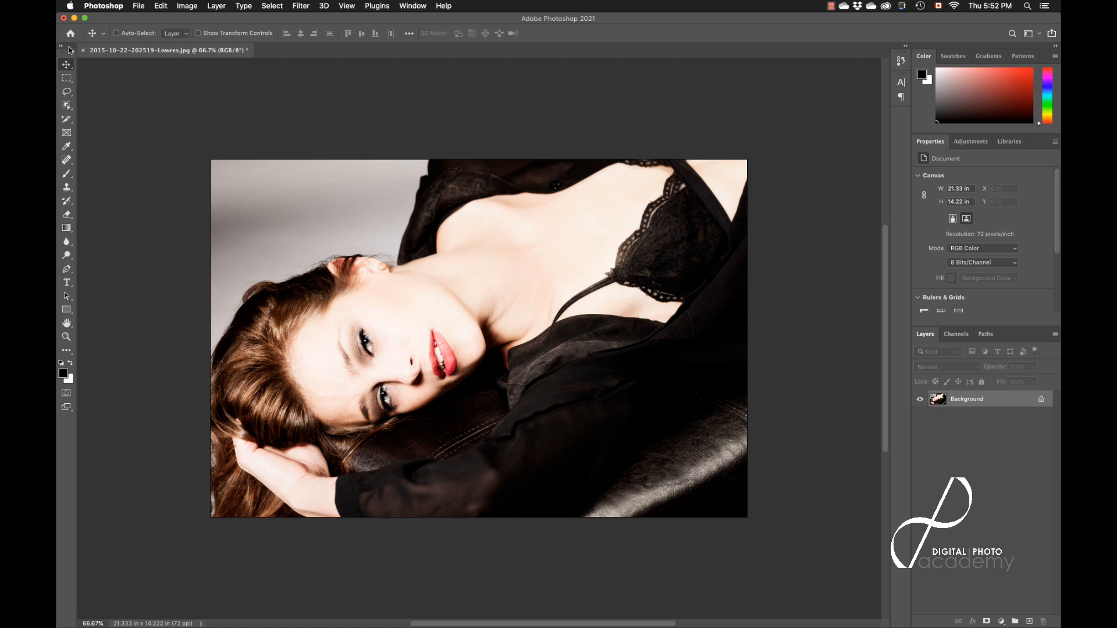
drag(69, 50, 163, 88)
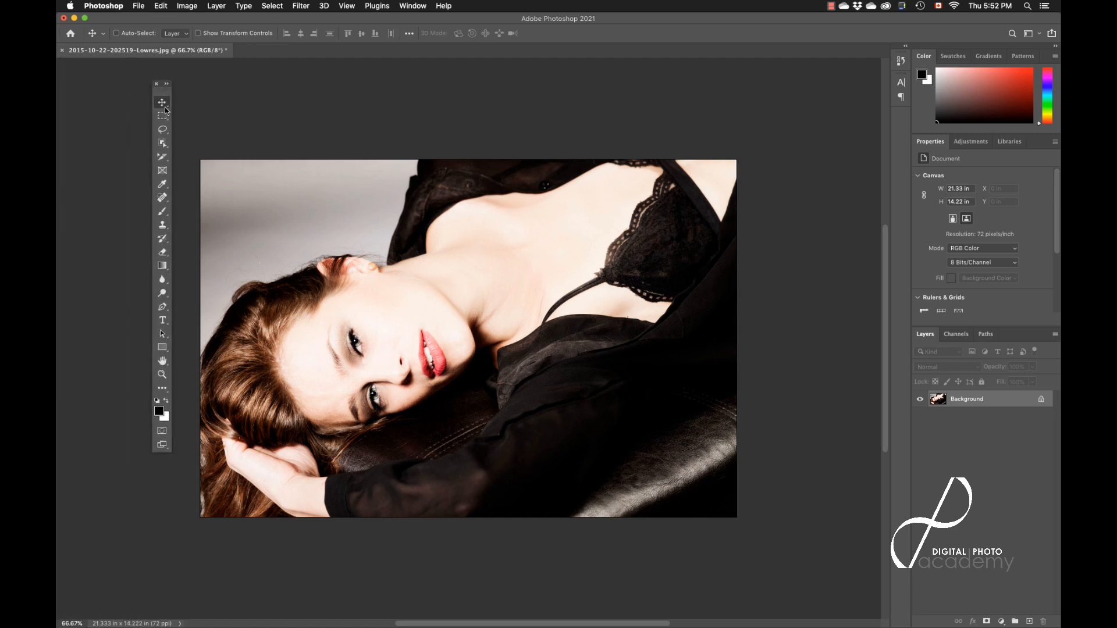
Dock the Tools panel beside the collapsed panel strip, and move it to the outer side of the Color, Properties and Layers panels
drag(163, 92, 888, 146)
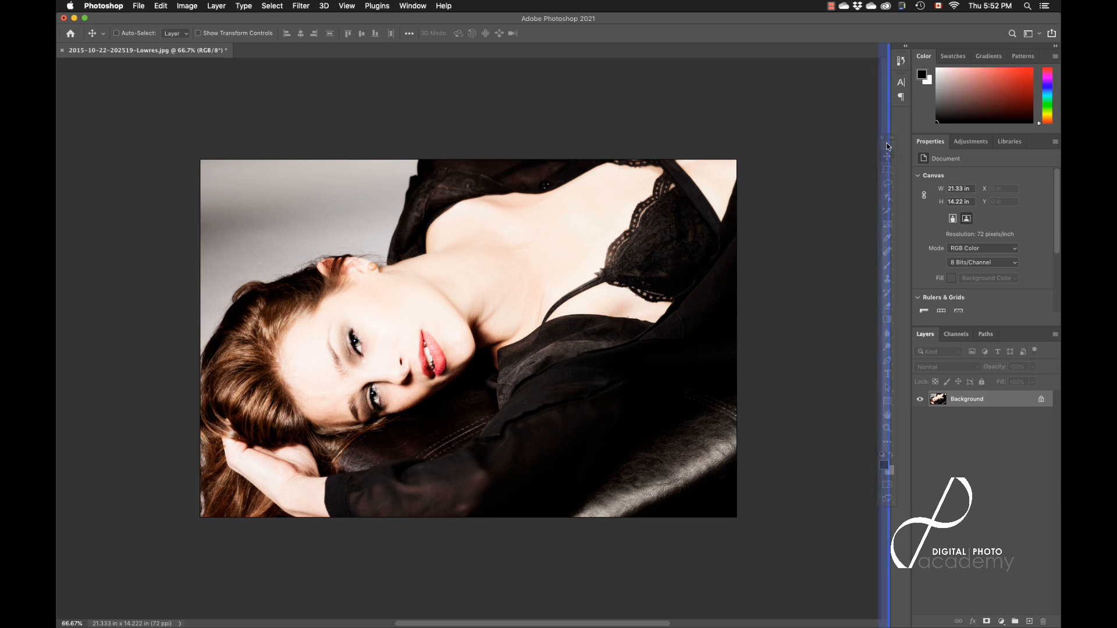
drag(888, 146, 888, 146)
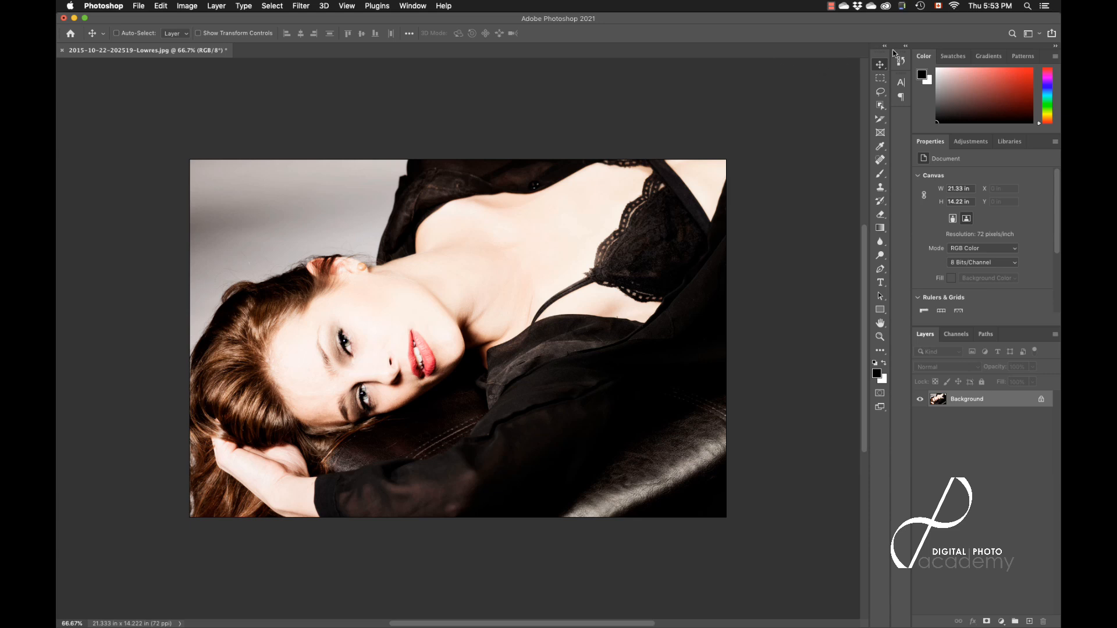
drag(881, 58, 1059, 99)
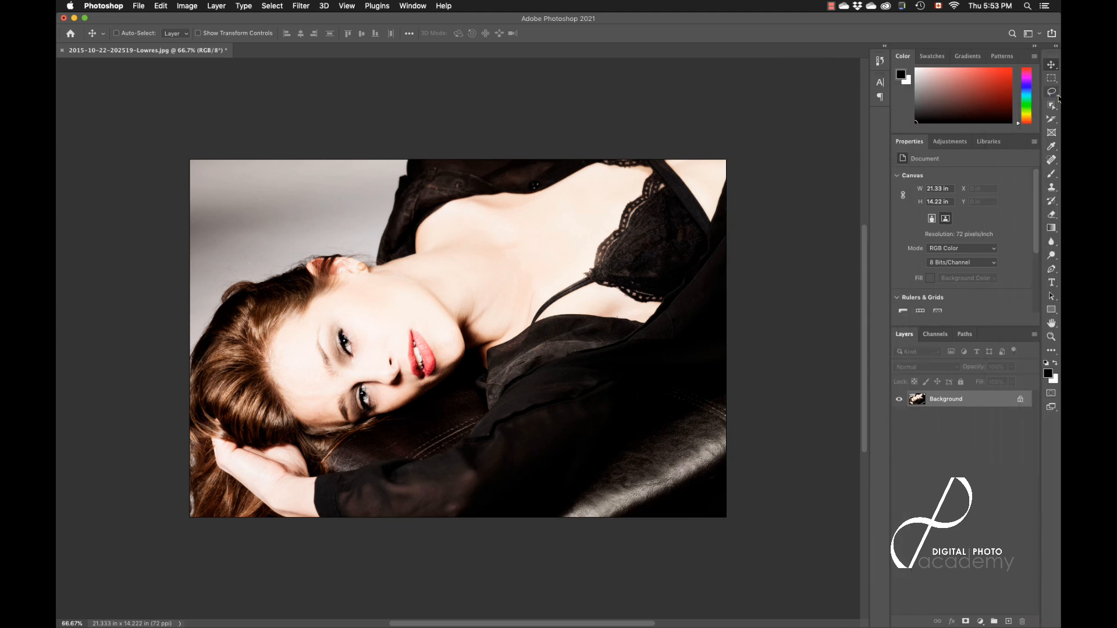
Try the Tools panel in two columns, undock it, and float it as a single column on the left side of the image
click(1056, 47)
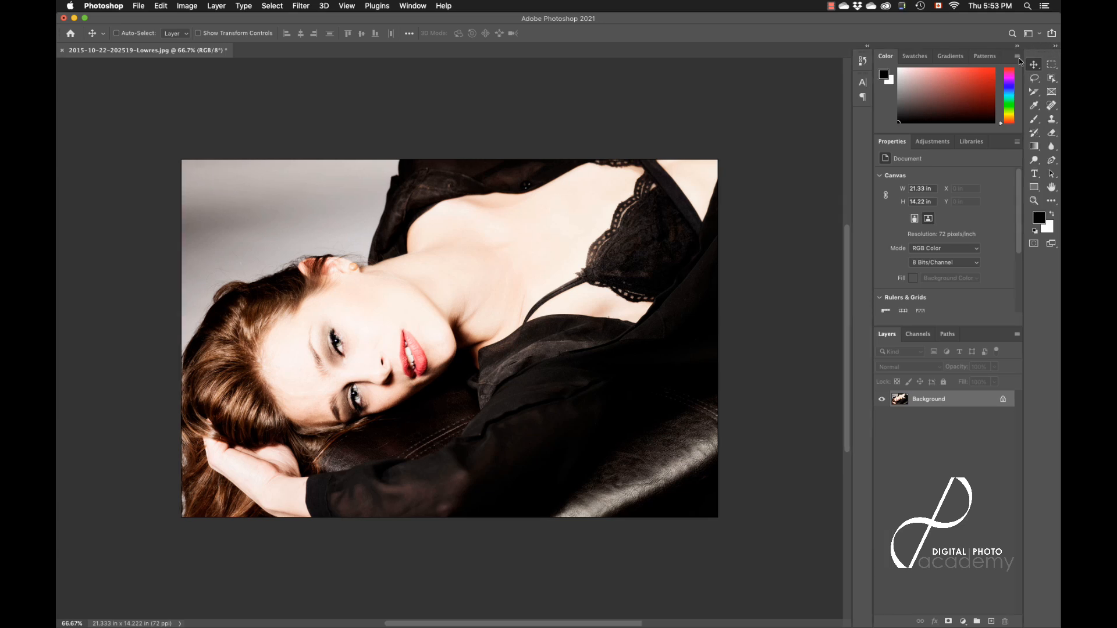
drag(1045, 55, 786, 85)
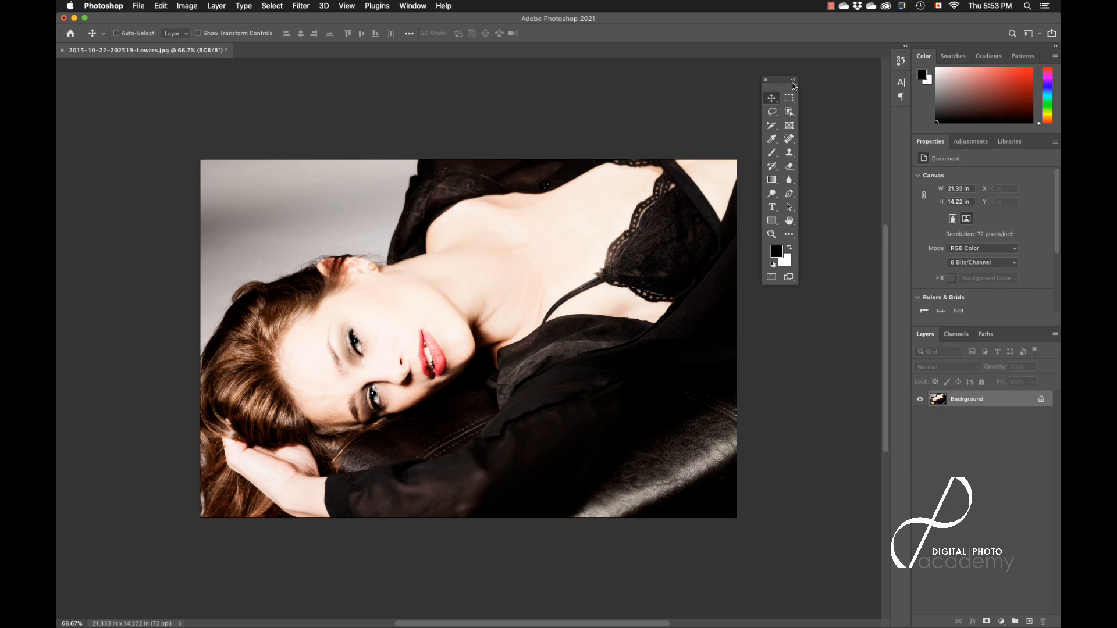
click(792, 80)
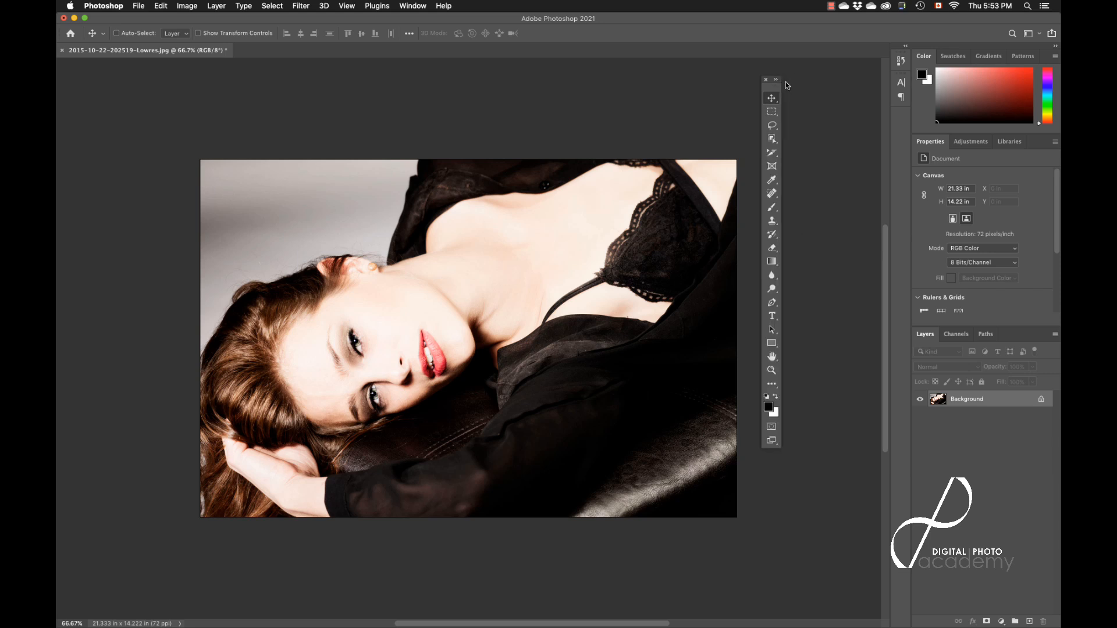
drag(771, 88, 79, 107)
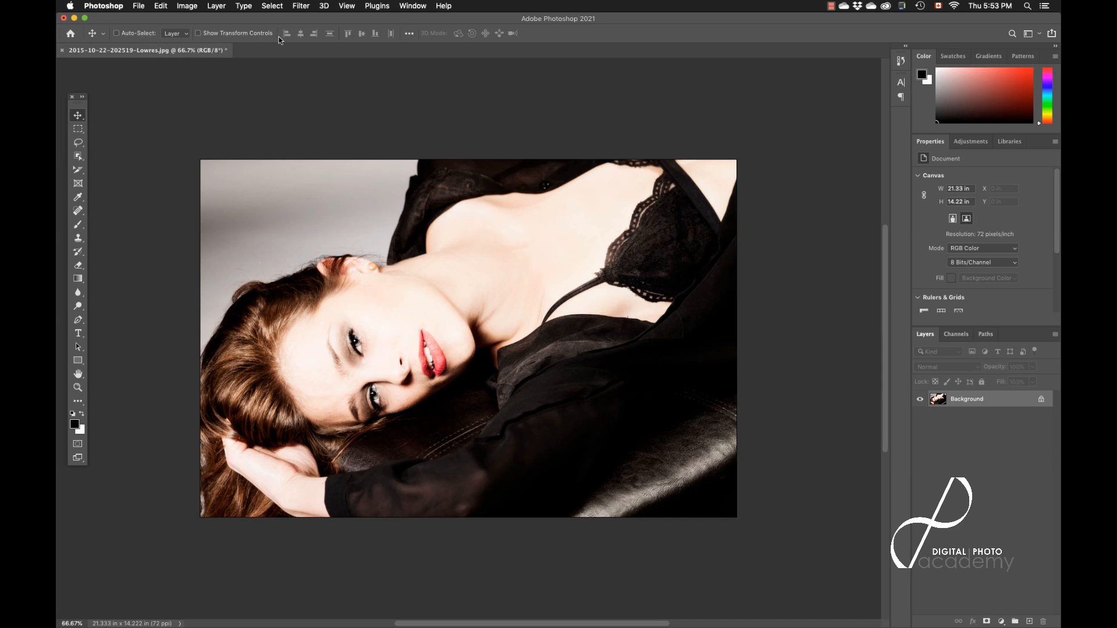
Compare the option settings of the tools from Rectangular Marquee to Spot Healing Brush, and reactivate the Move tool
click(79, 131)
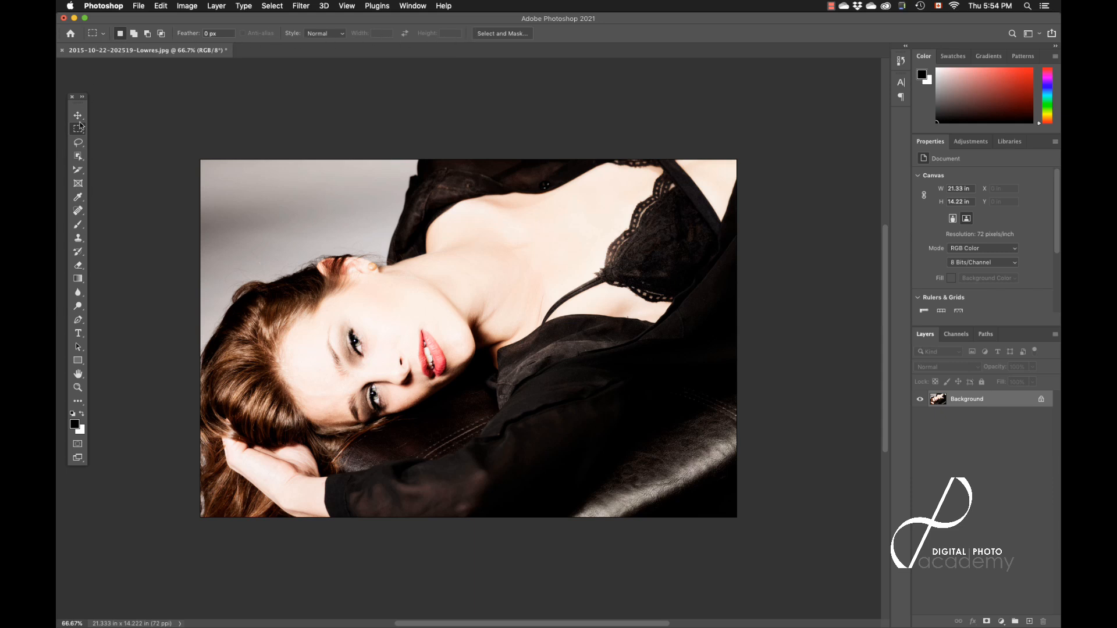
click(79, 147)
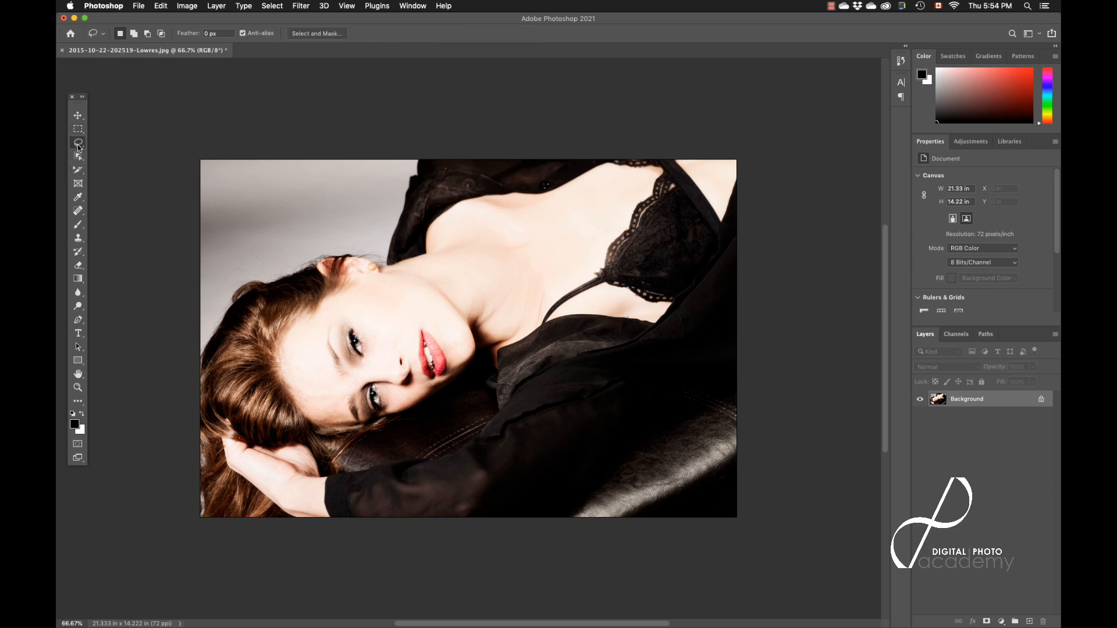
click(80, 159)
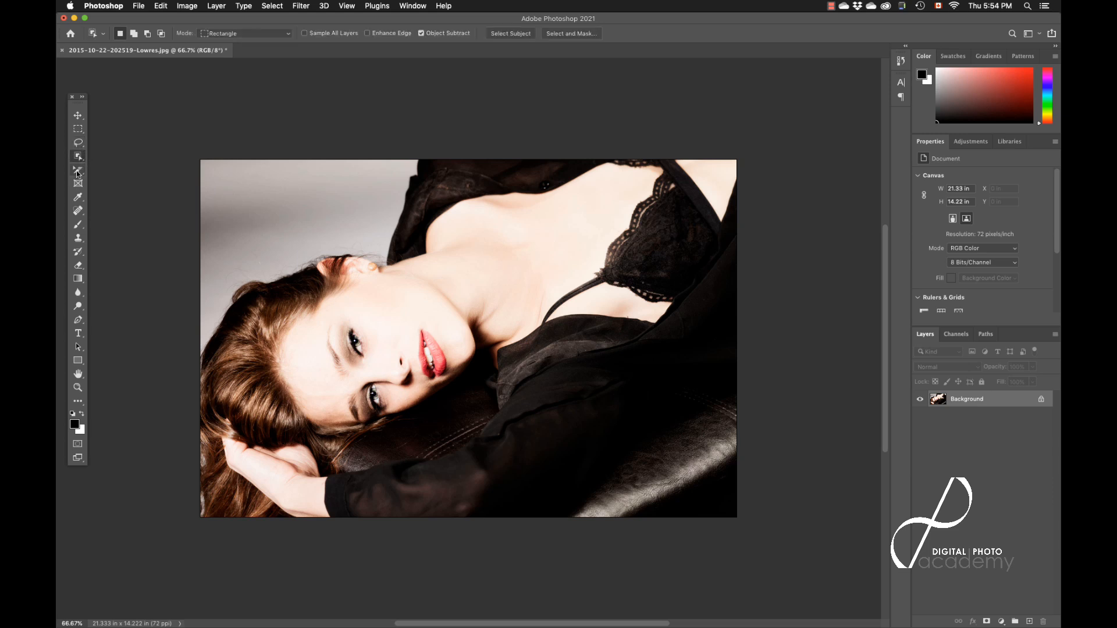
click(78, 170)
click(78, 185)
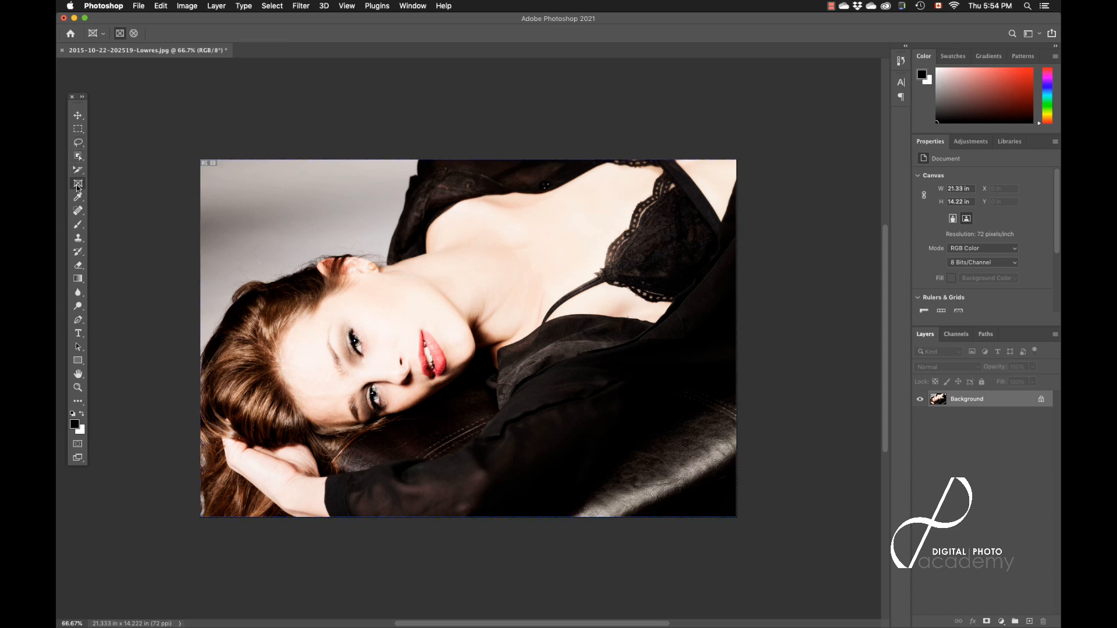
click(78, 198)
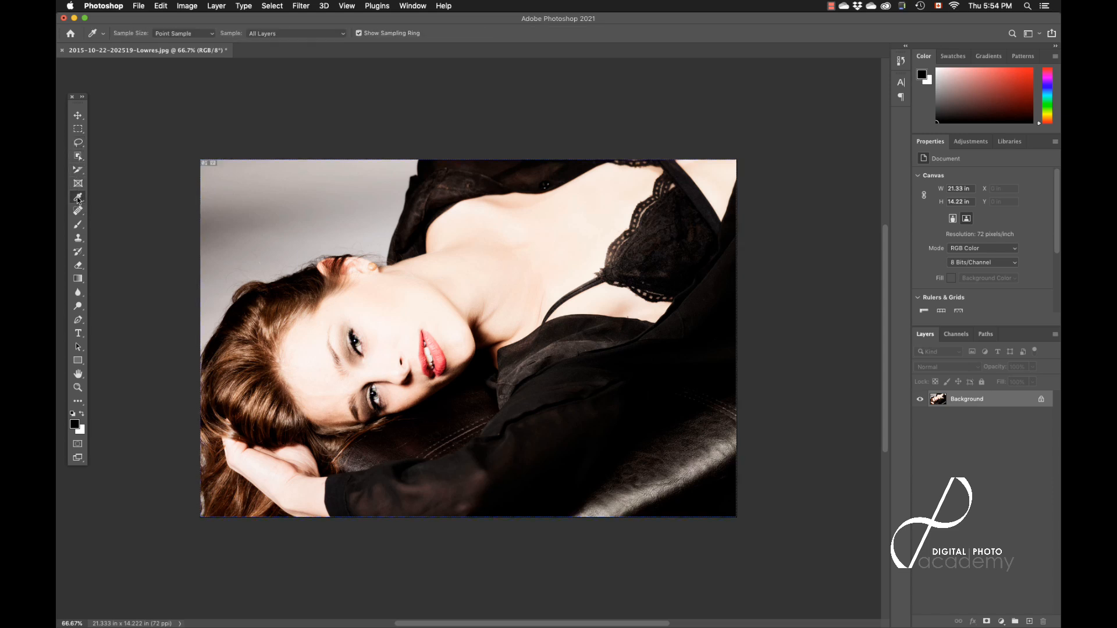
click(79, 213)
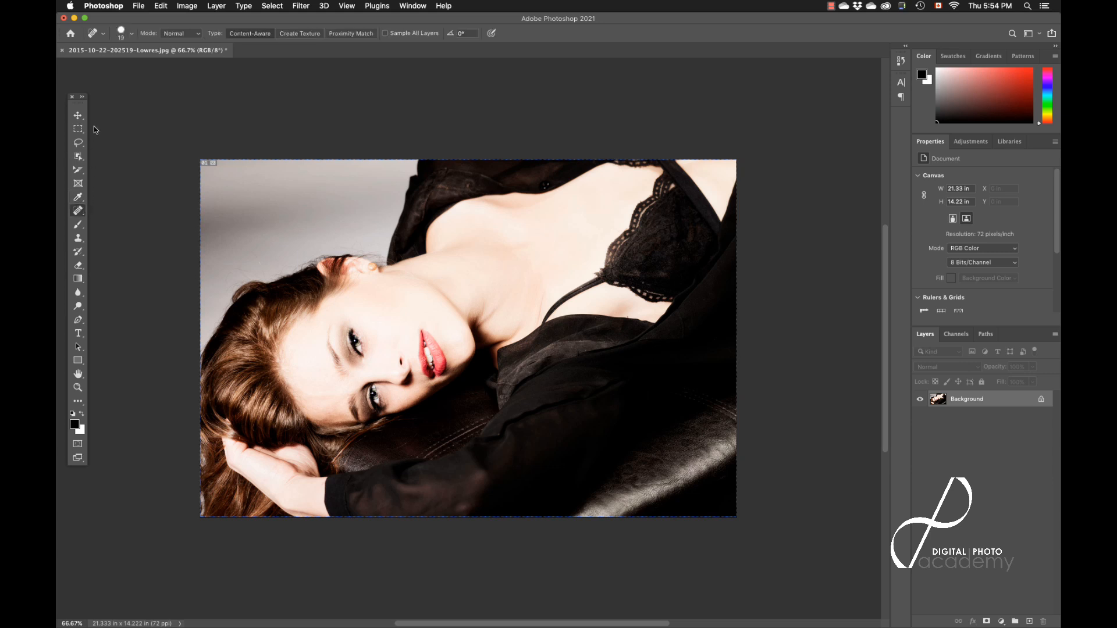
click(77, 116)
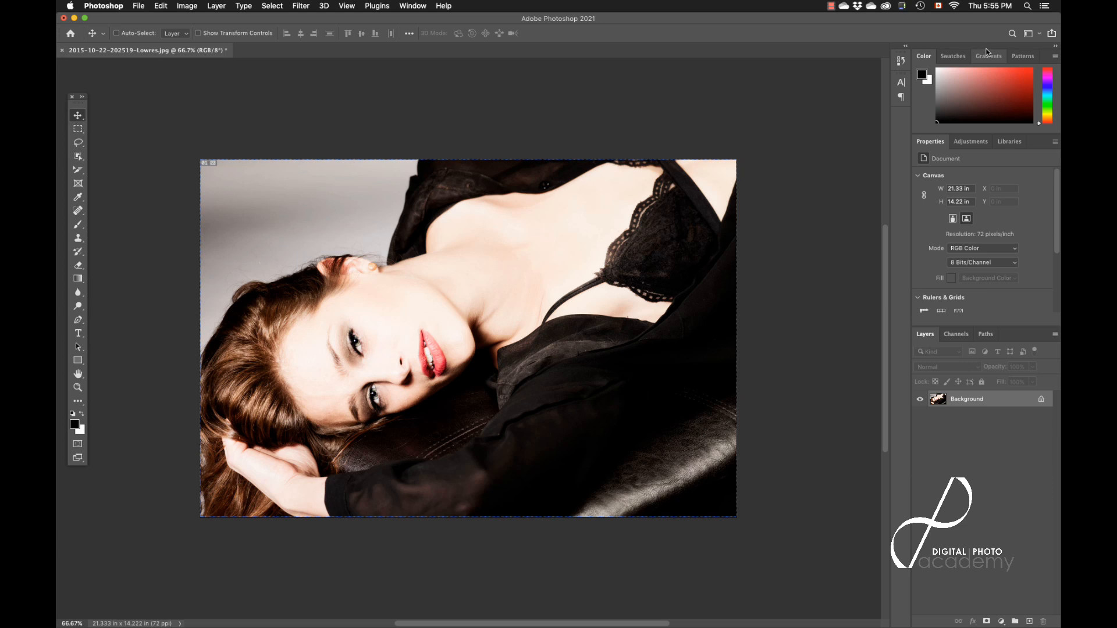
Check which panels are available and which of them are currently shown
click(412, 6)
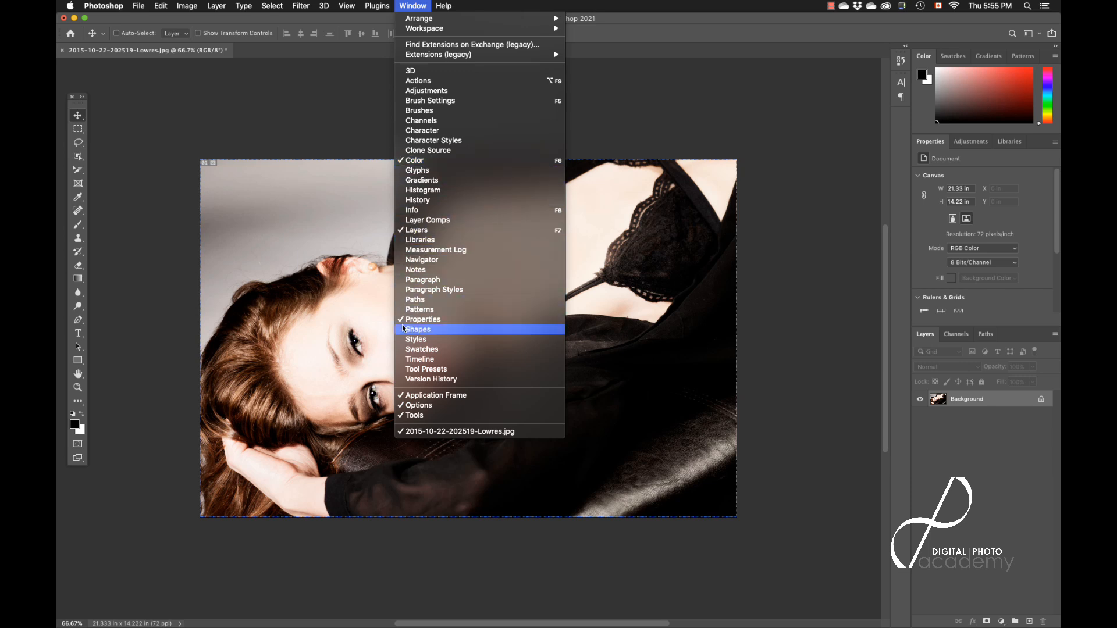
click(657, 33)
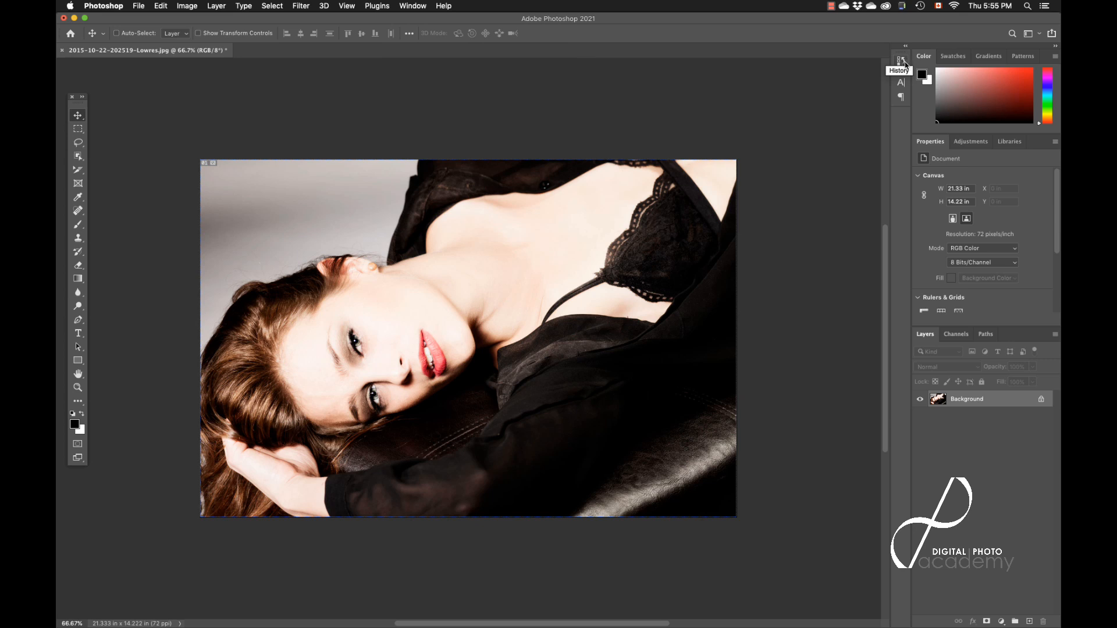
Collapse all docked panels, resize the strips between icons and labelled buttons, and float them as one group over the document
drag(890, 83, 838, 83)
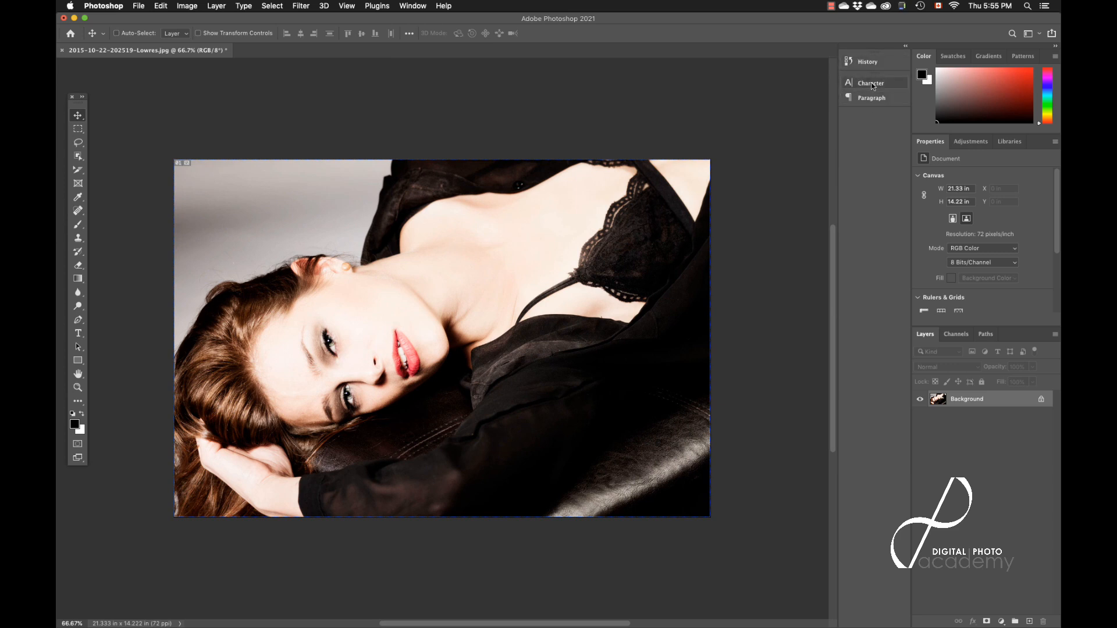
click(1056, 47)
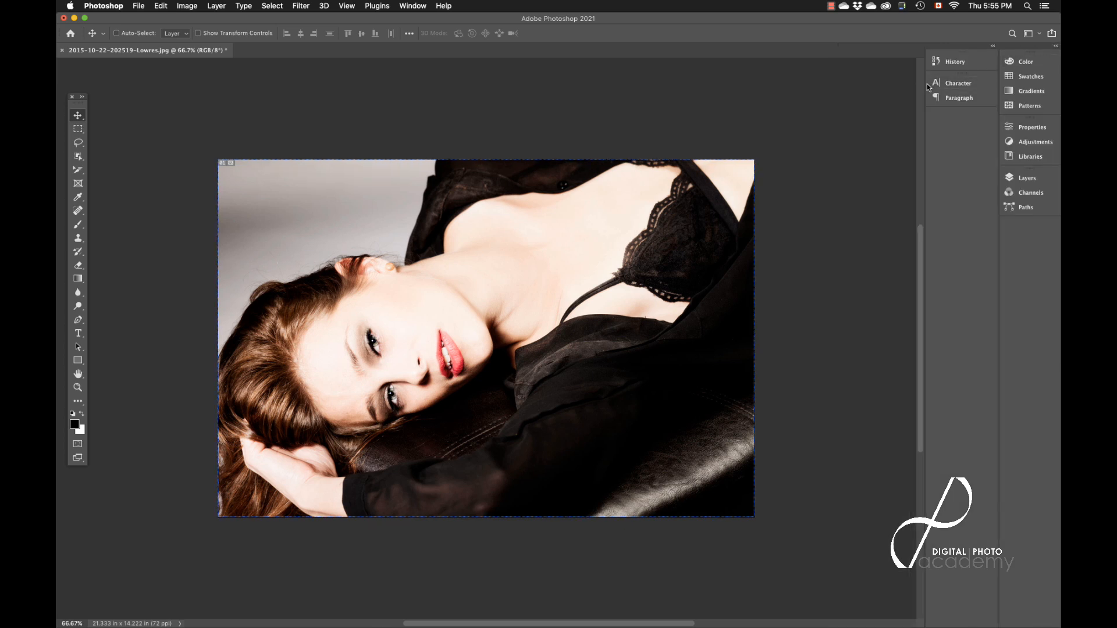
drag(926, 83, 1038, 85)
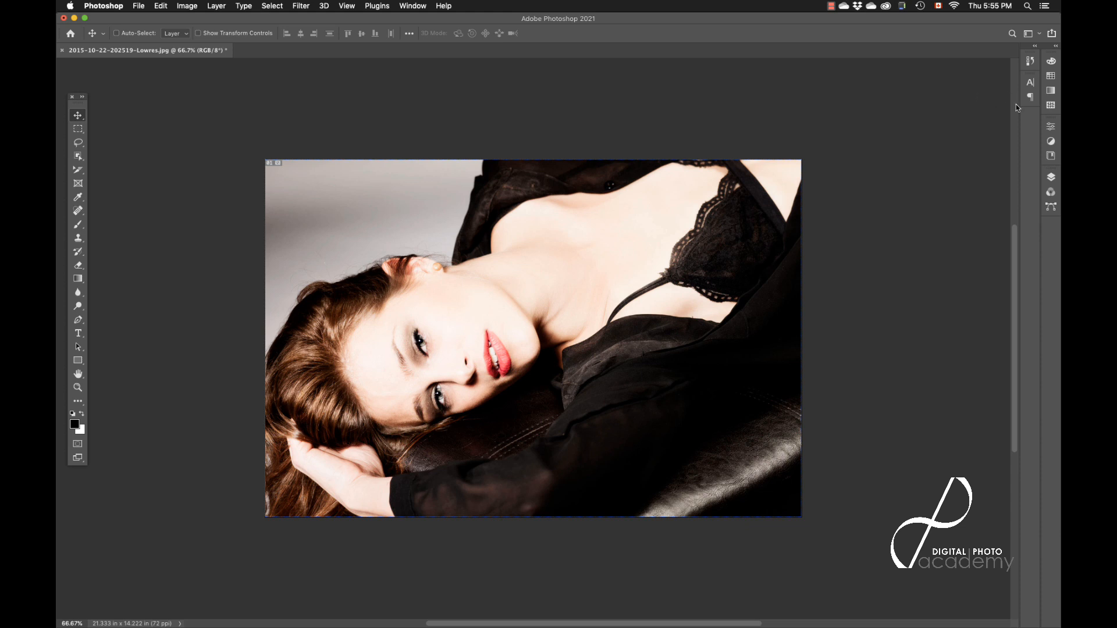
drag(1021, 110, 975, 113)
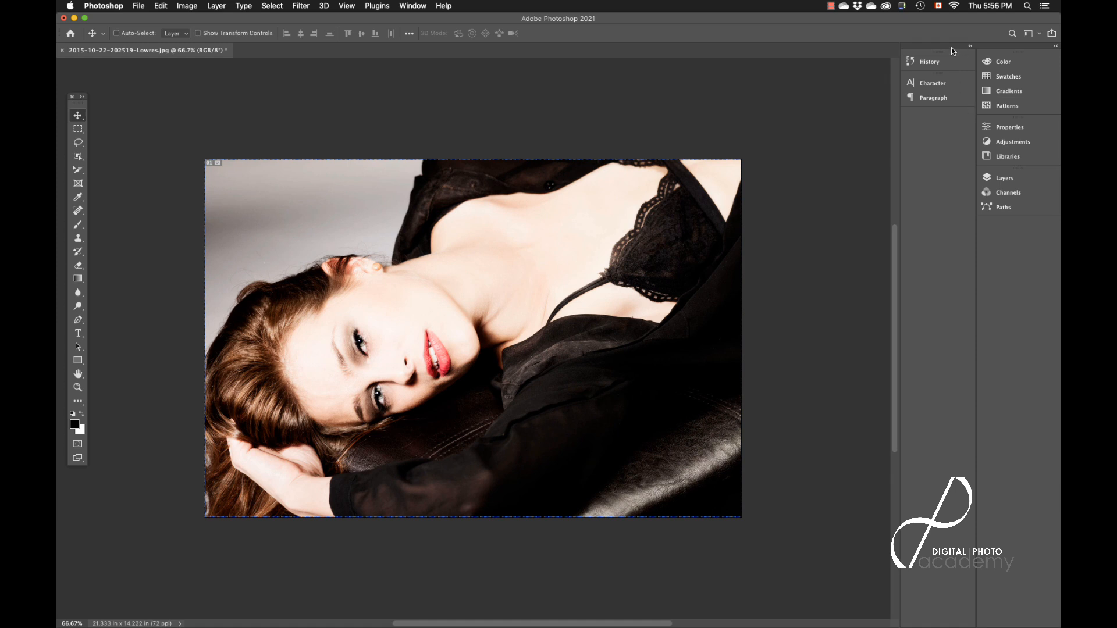
drag(952, 46, 747, 48)
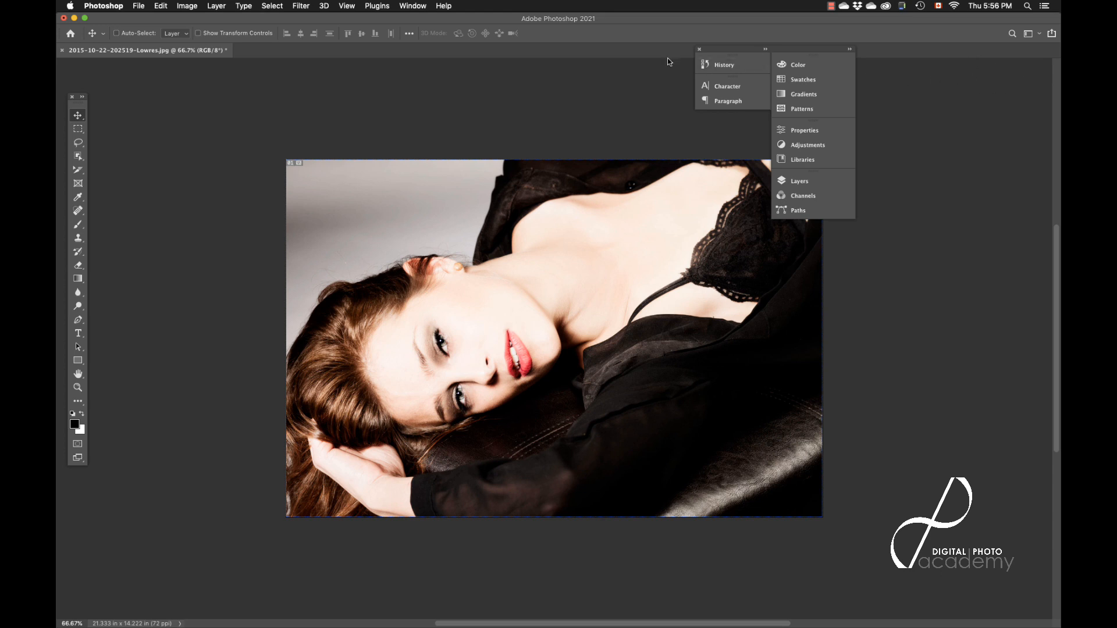
View the History panel and the grouped Character and Paragraph panels from the floating strip, collapsing each group again
click(717, 69)
click(730, 67)
click(729, 66)
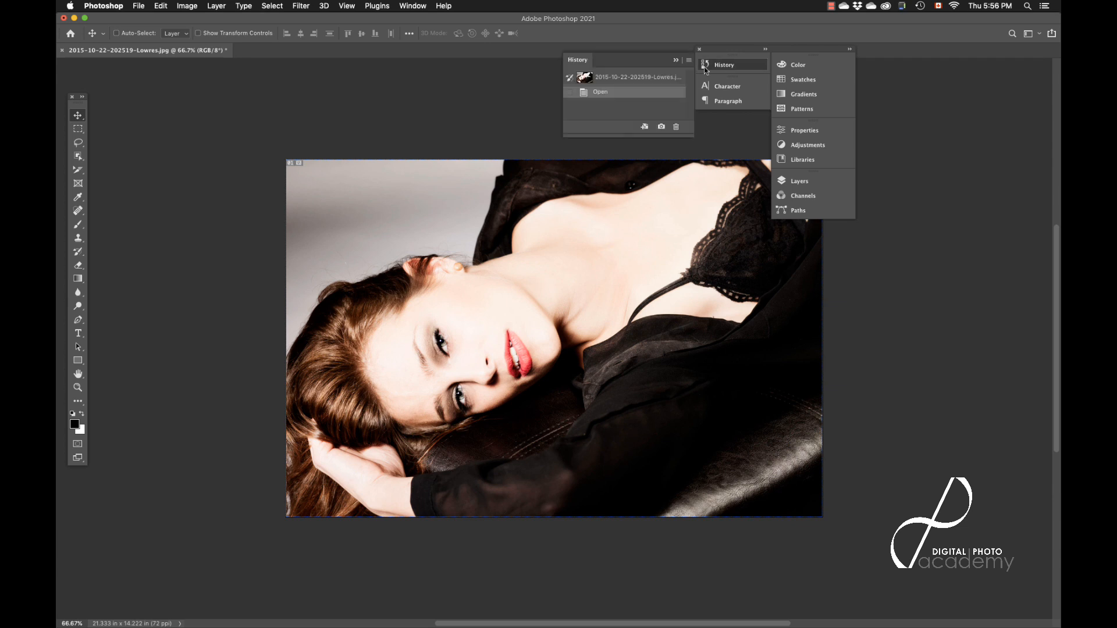
click(729, 66)
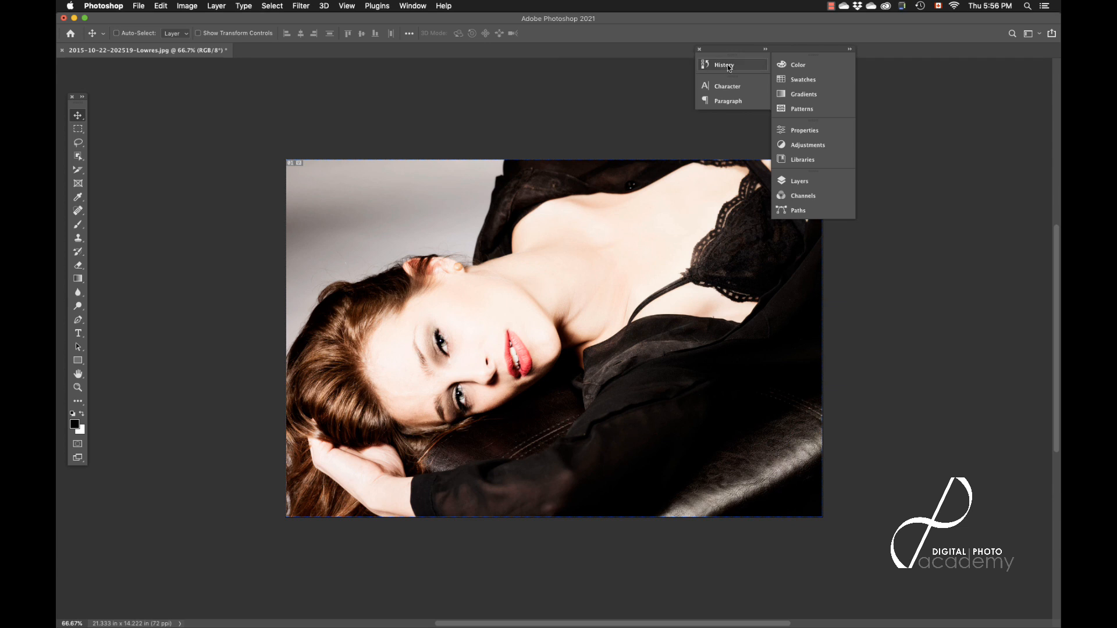
click(728, 85)
click(621, 83)
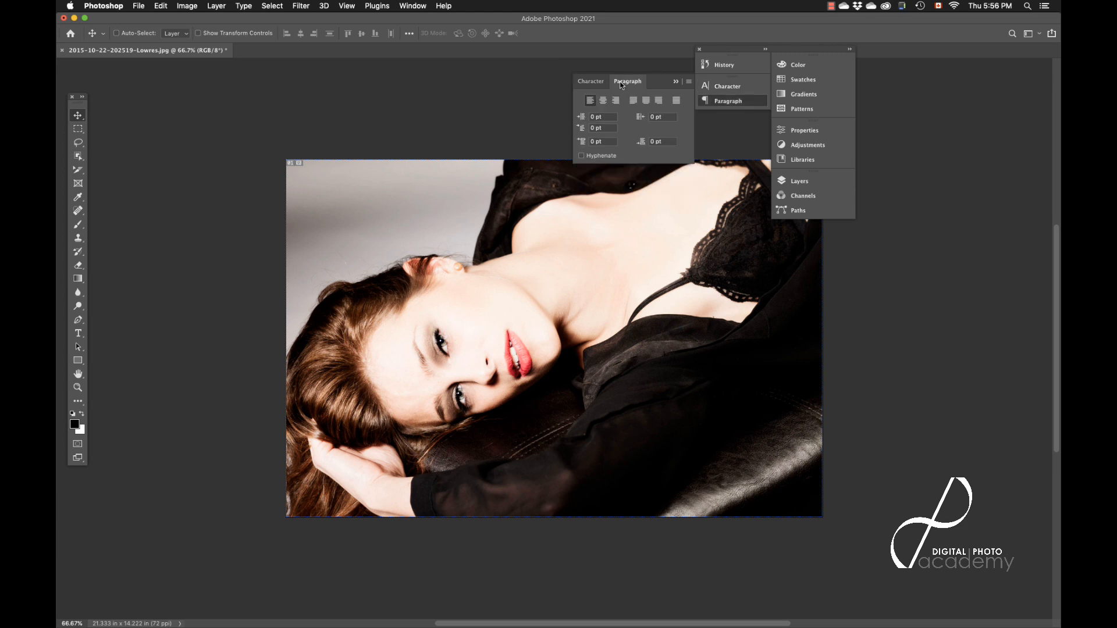
click(591, 81)
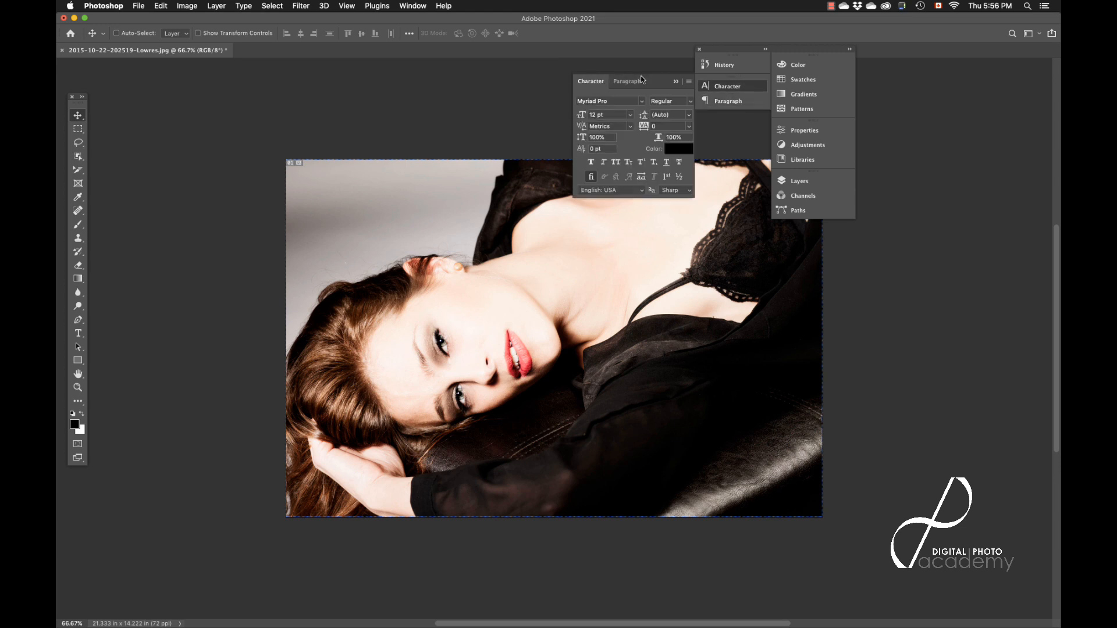
click(676, 82)
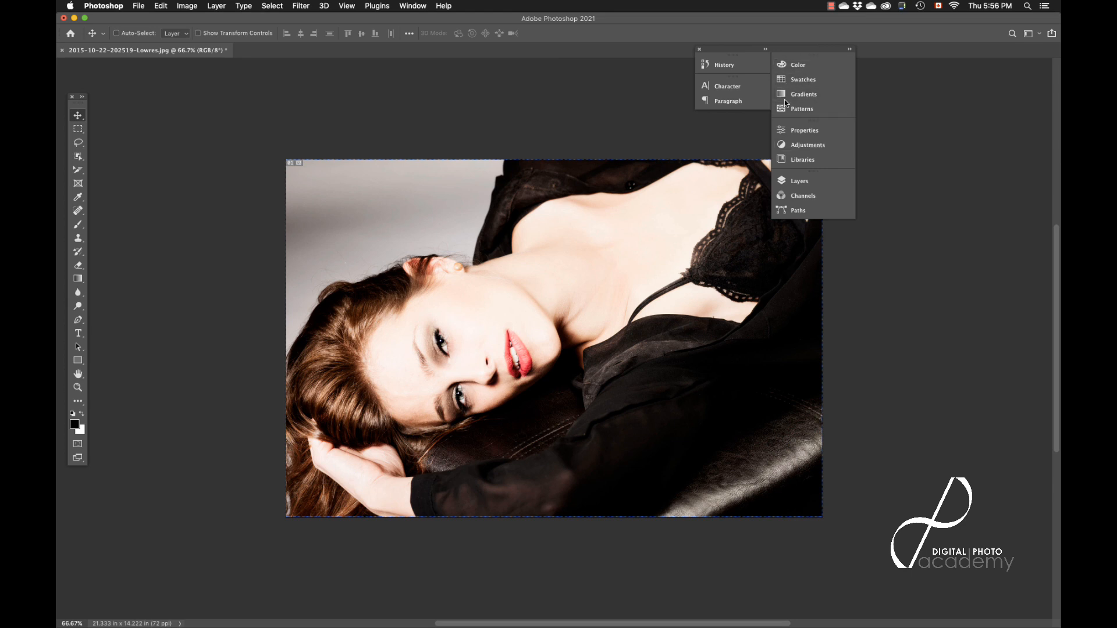
Expand and widen the Color panel group, view Swatches, Gradients and Patterns, and collapse the group again
click(793, 65)
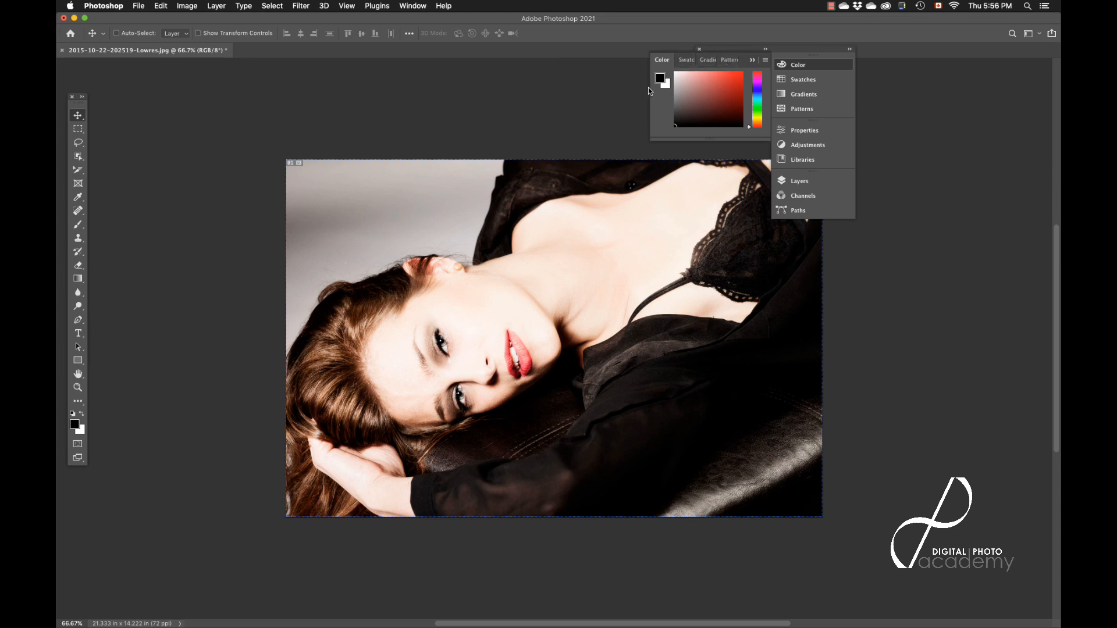
drag(650, 87, 599, 90)
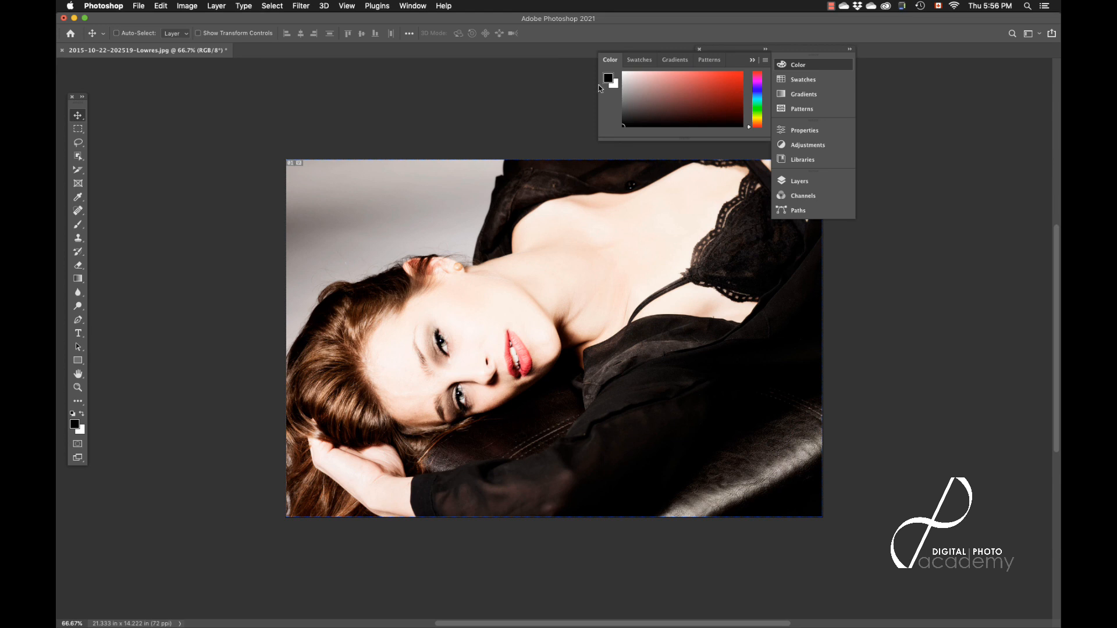
click(636, 61)
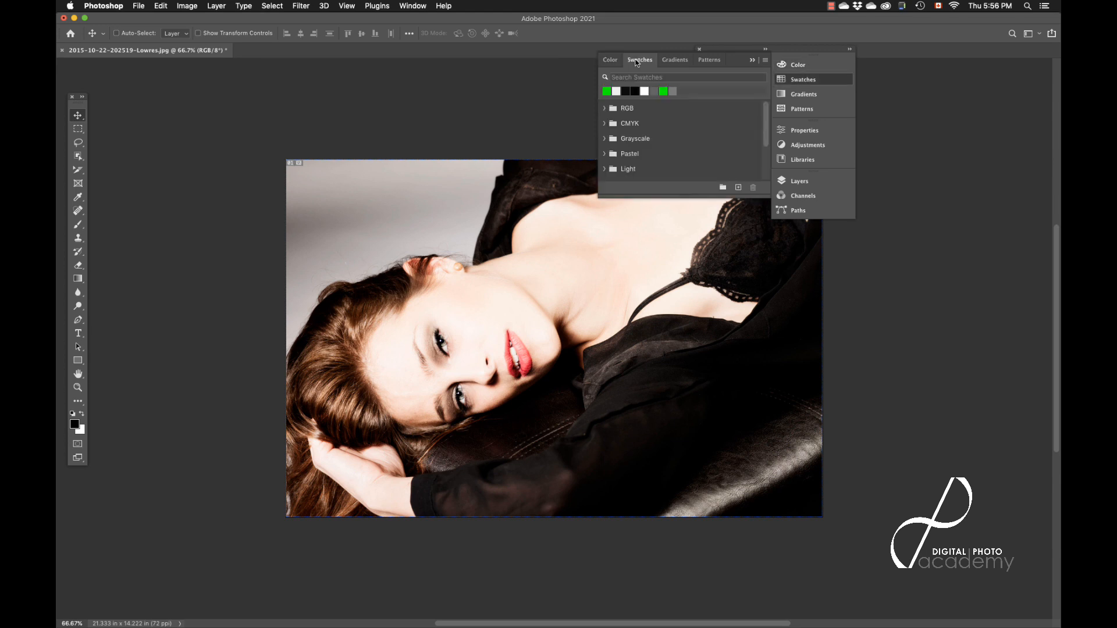
click(675, 61)
click(710, 60)
click(675, 60)
click(640, 61)
click(608, 61)
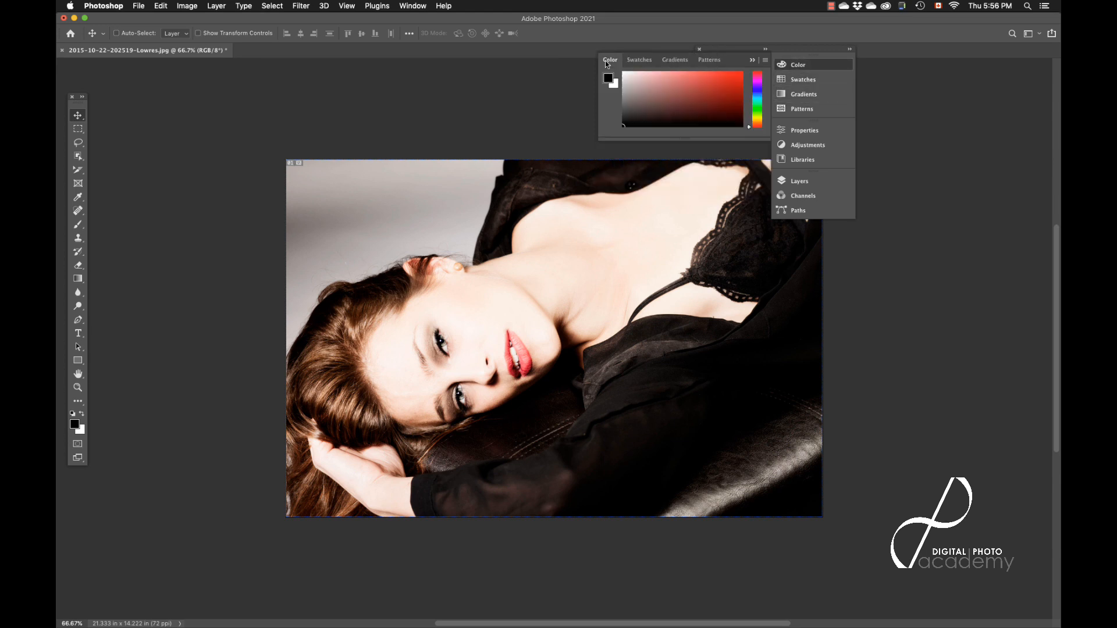
click(753, 61)
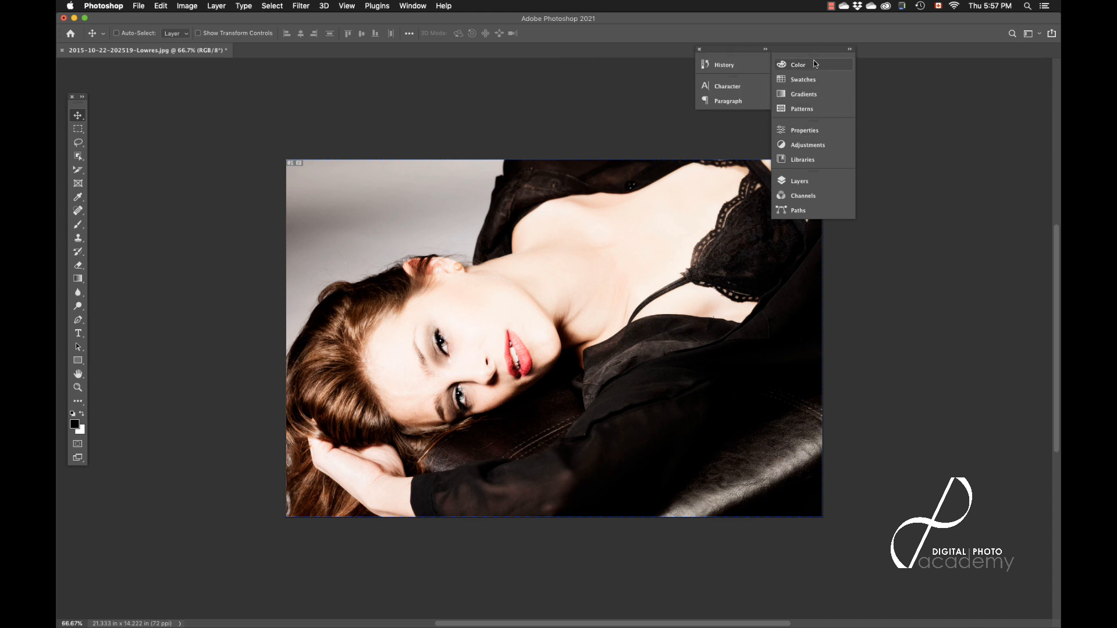
click(794, 65)
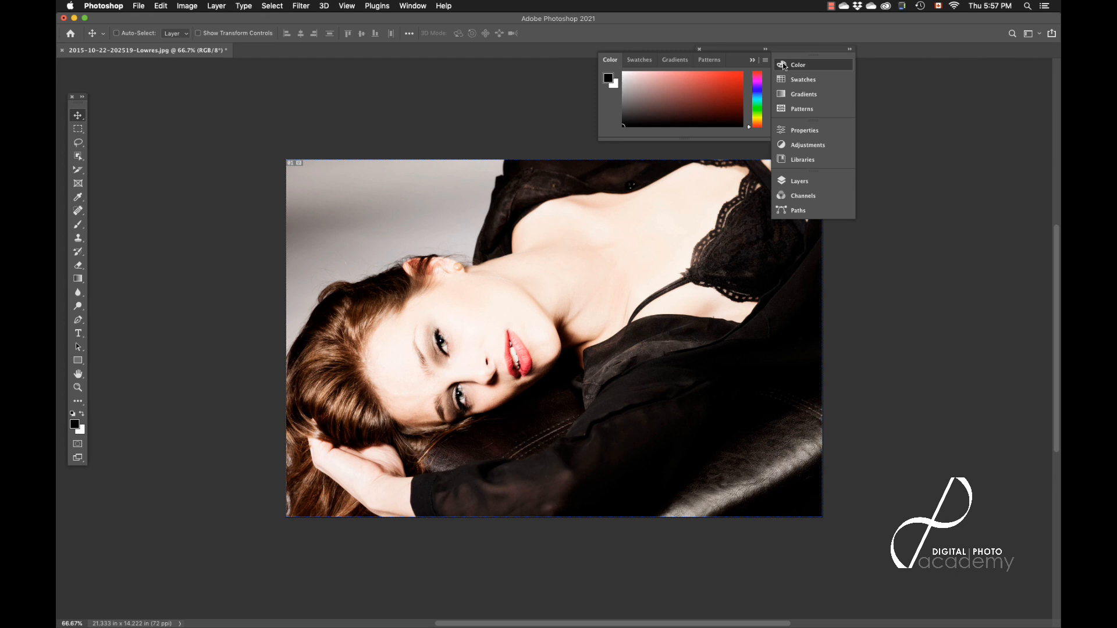
click(752, 60)
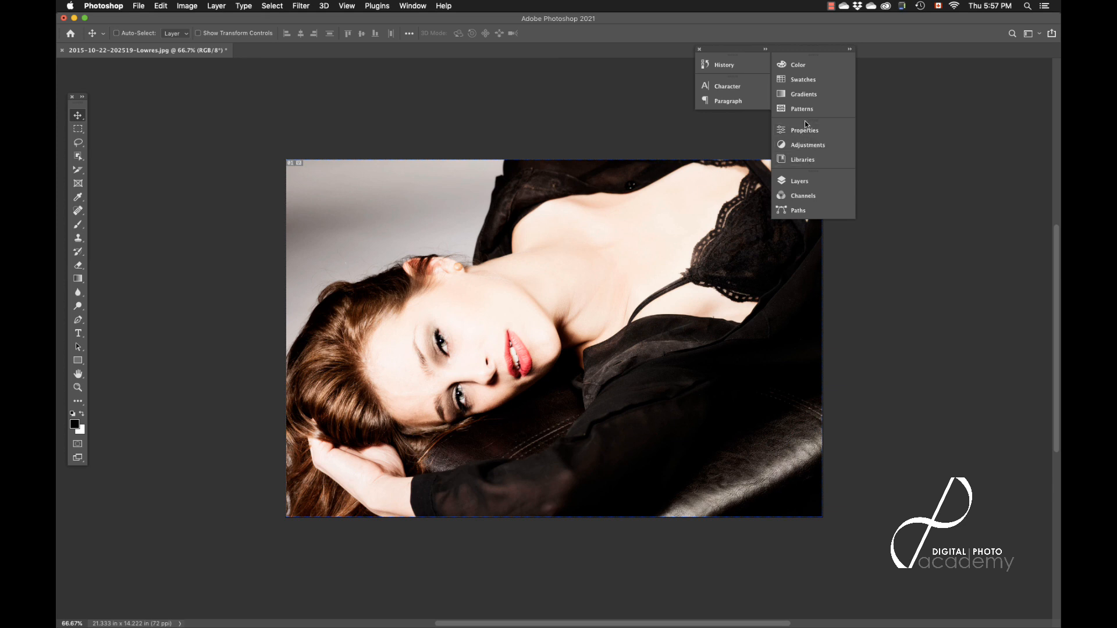
View the Properties, Adjustments and Libraries panels in their shared group, and collapse the group
click(799, 132)
click(680, 127)
click(722, 126)
click(651, 128)
click(682, 124)
click(718, 126)
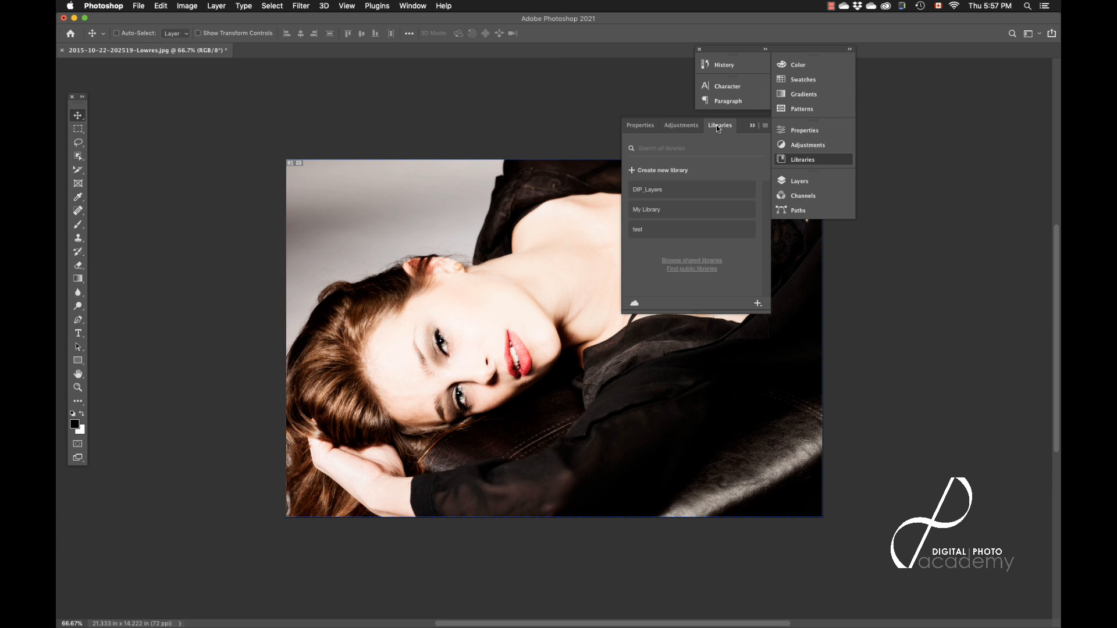
click(802, 159)
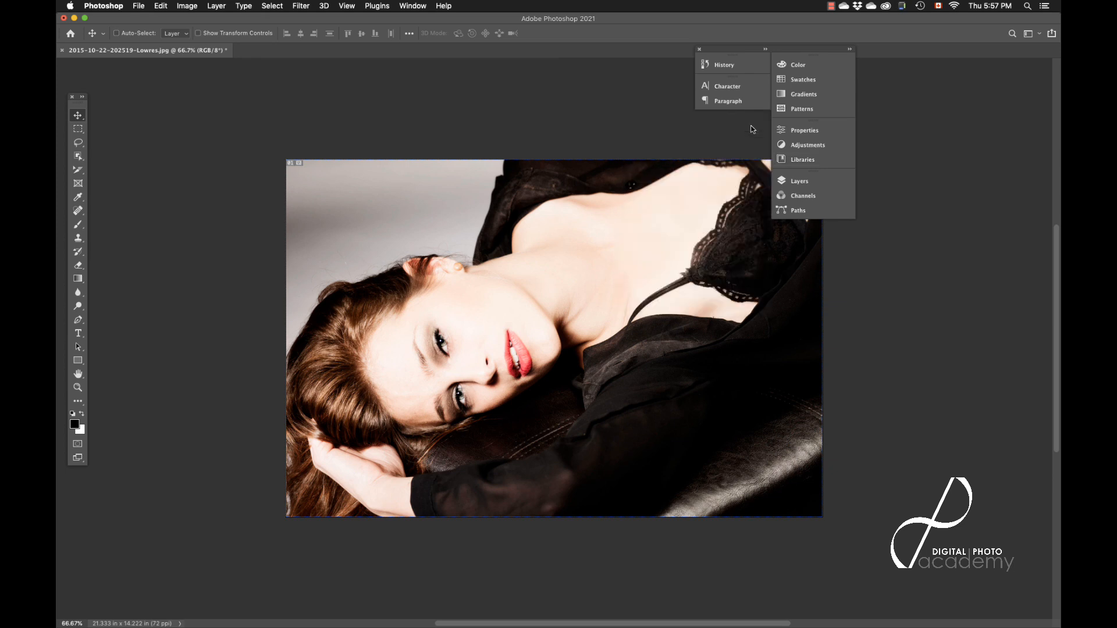
View the Layers, Channels and Paths panels in their shared group, and collapse the group
click(802, 181)
click(689, 177)
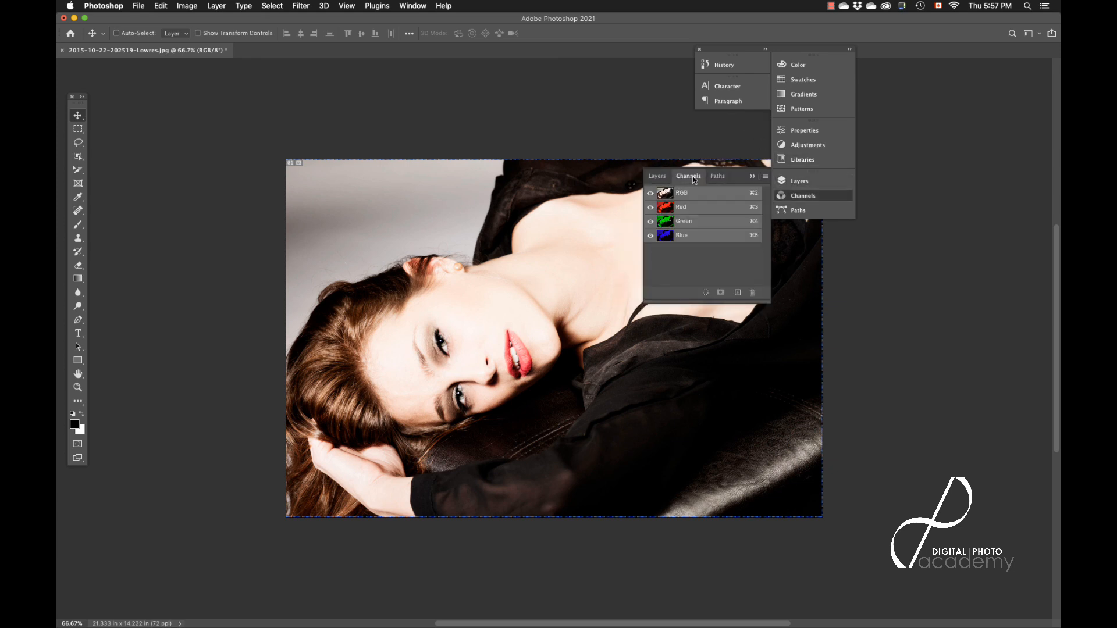
click(716, 178)
click(753, 177)
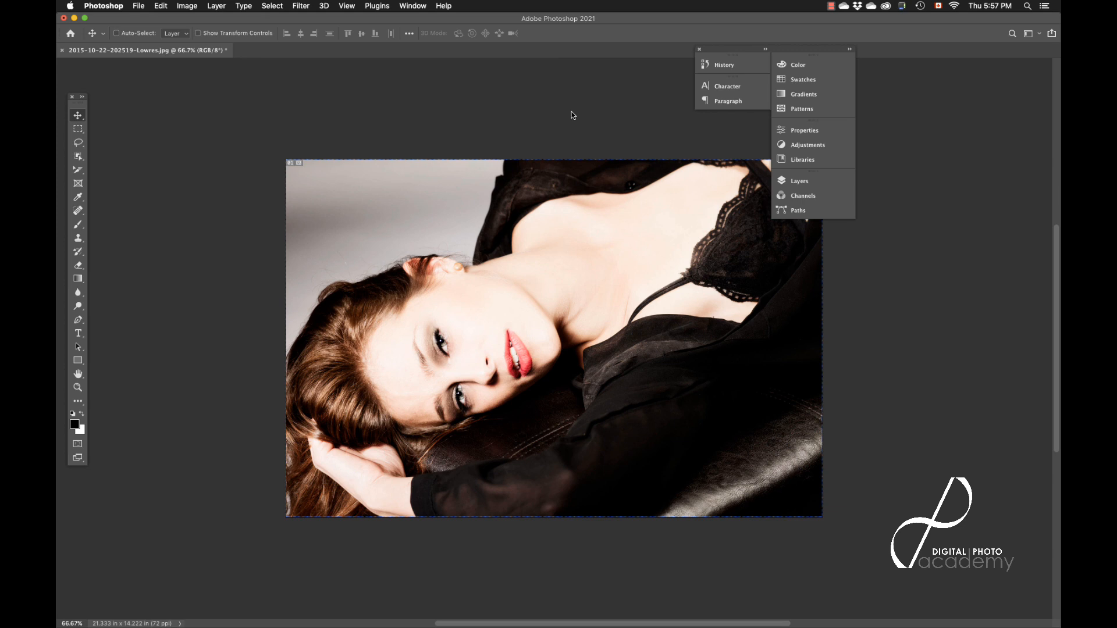
Reset the Essentials workspace to its default panel layout
click(419, 7)
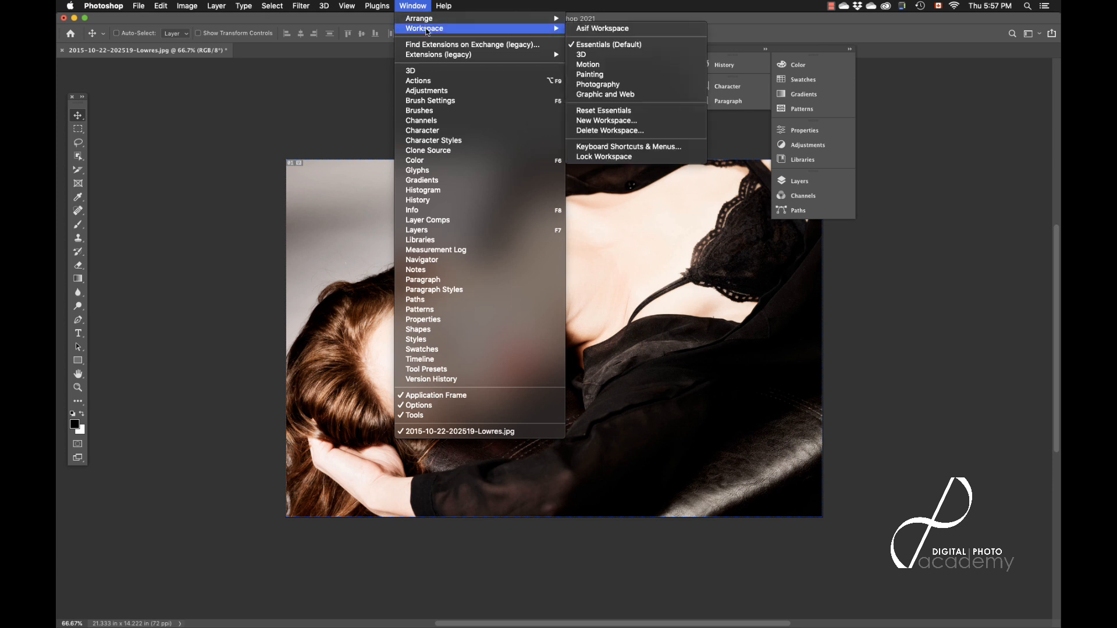
mouse_move(425, 31)
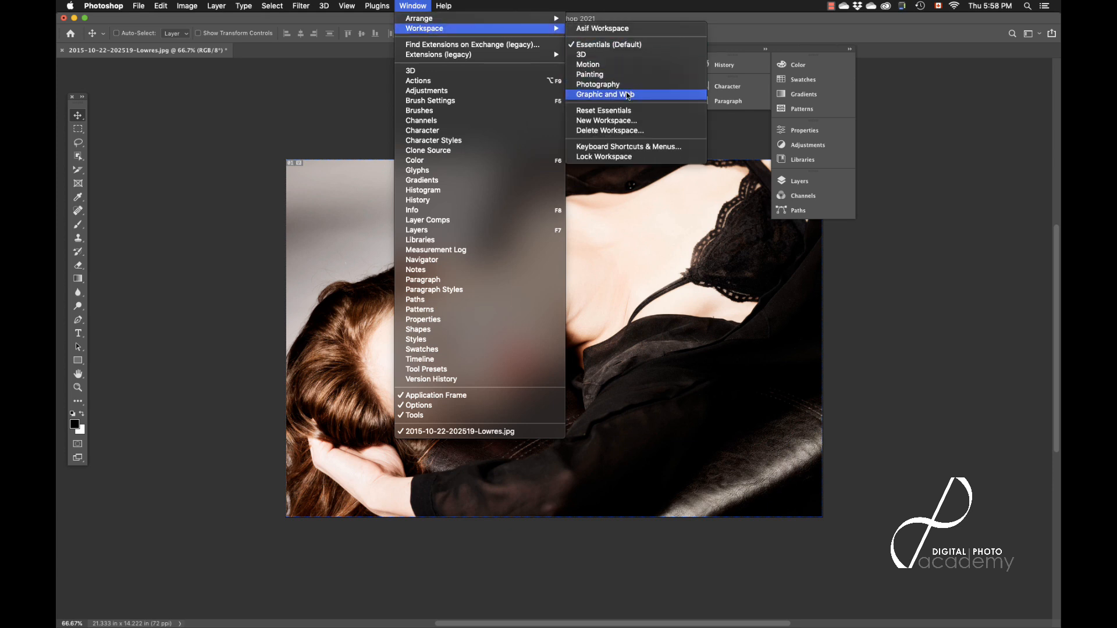
click(620, 110)
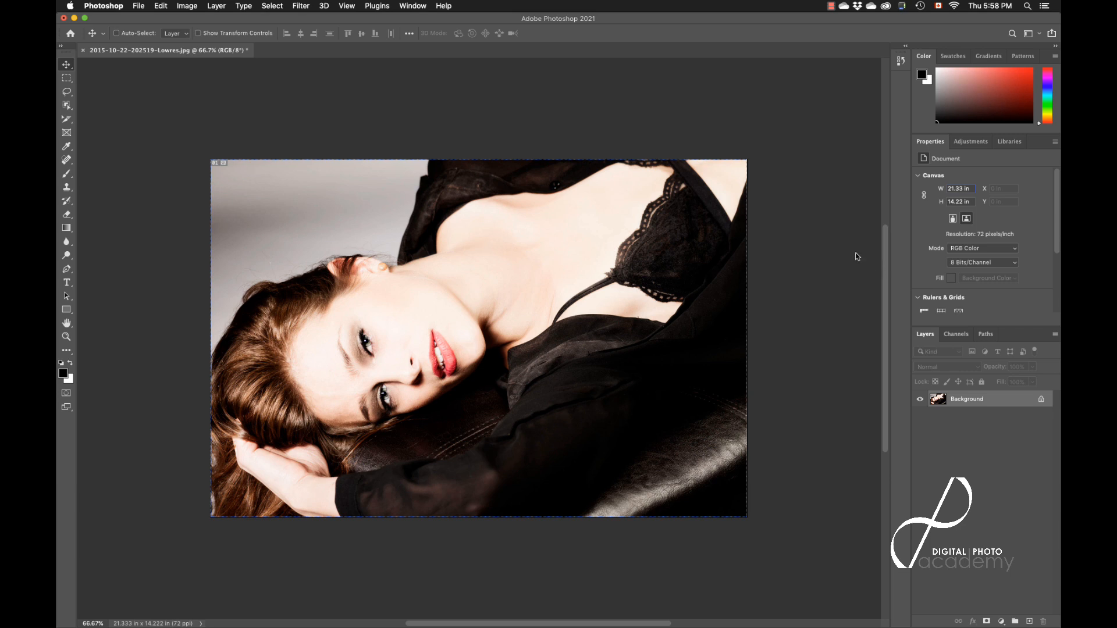
Switch to the Photography workspace and undock its collapsed panel strip so it floats over the document window
click(410, 7)
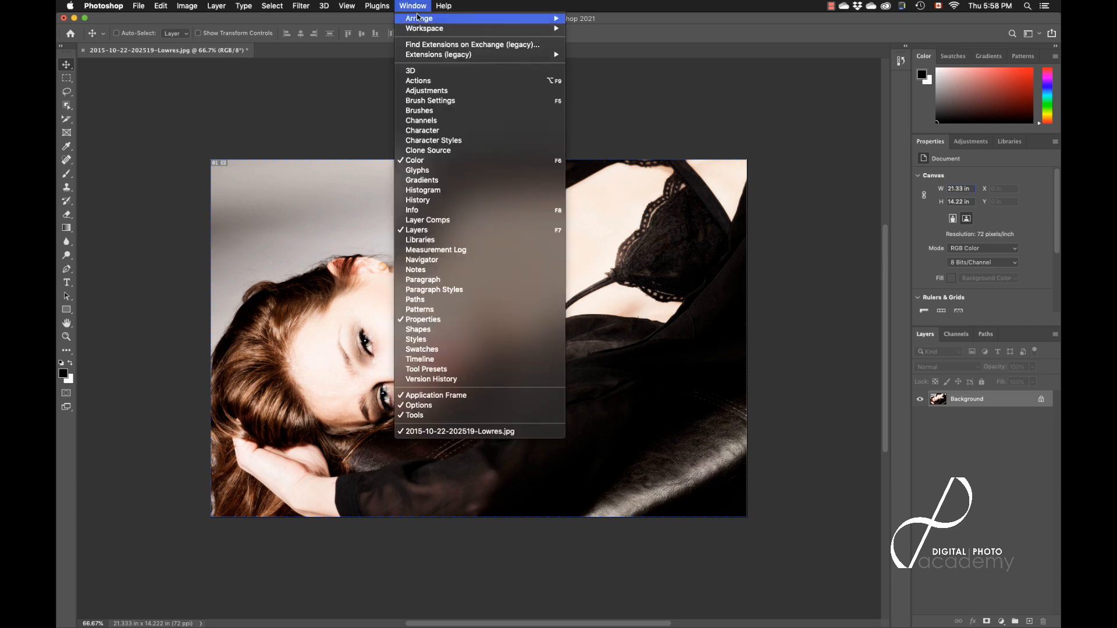
mouse_move(423, 29)
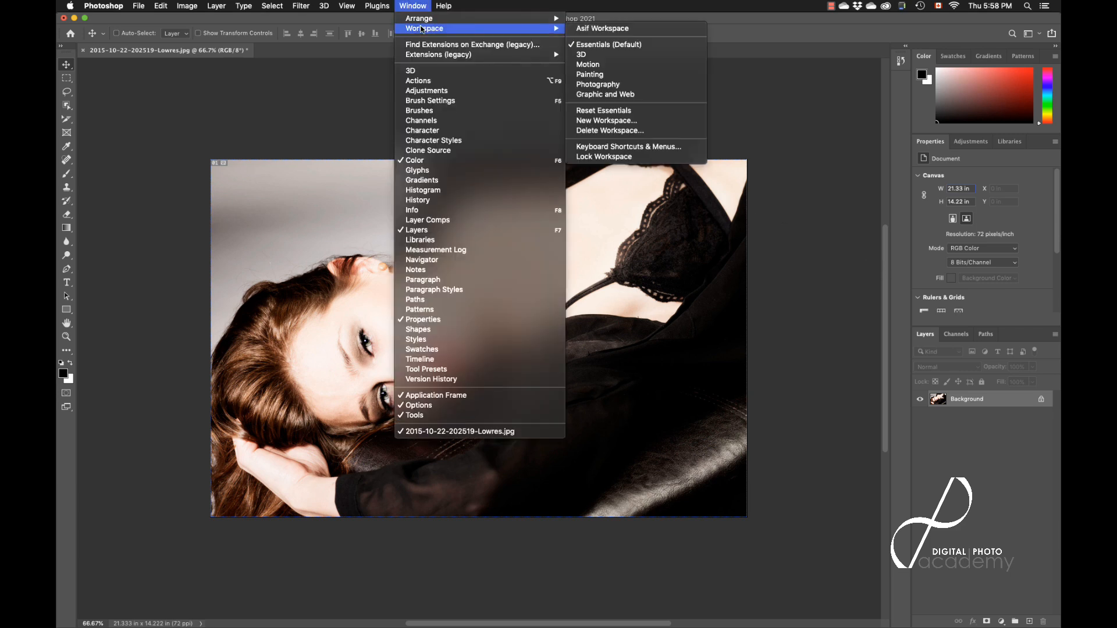
click(605, 86)
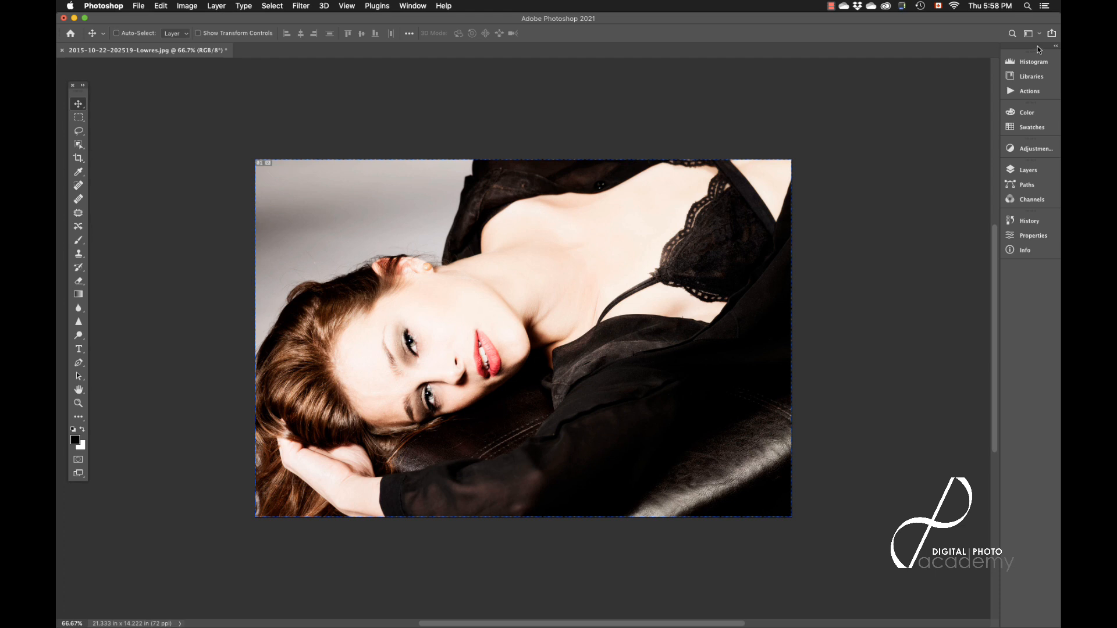
drag(1035, 46, 894, 49)
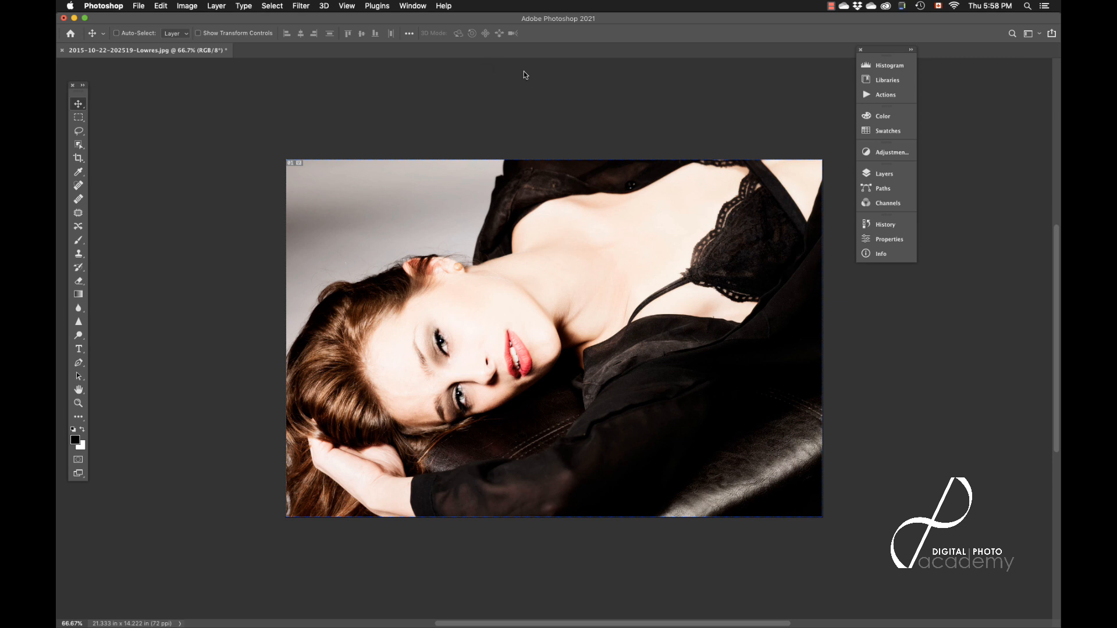
Pull the Histogram, Actions and Libraries panels out of the strip into one floating tabbed group above the image
click(890, 66)
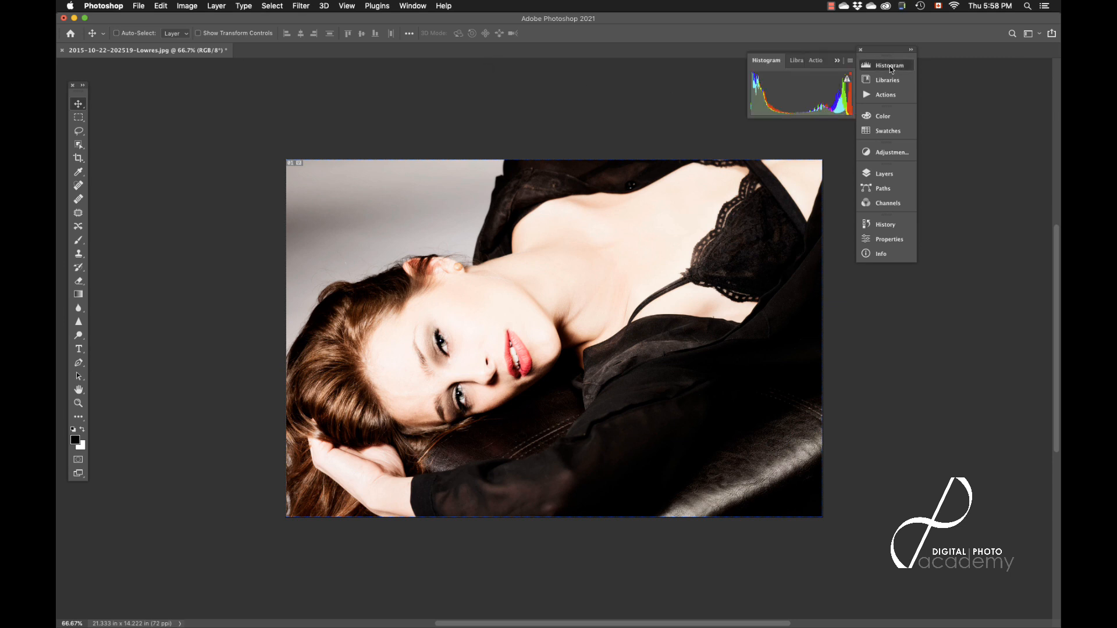
drag(767, 60, 432, 63)
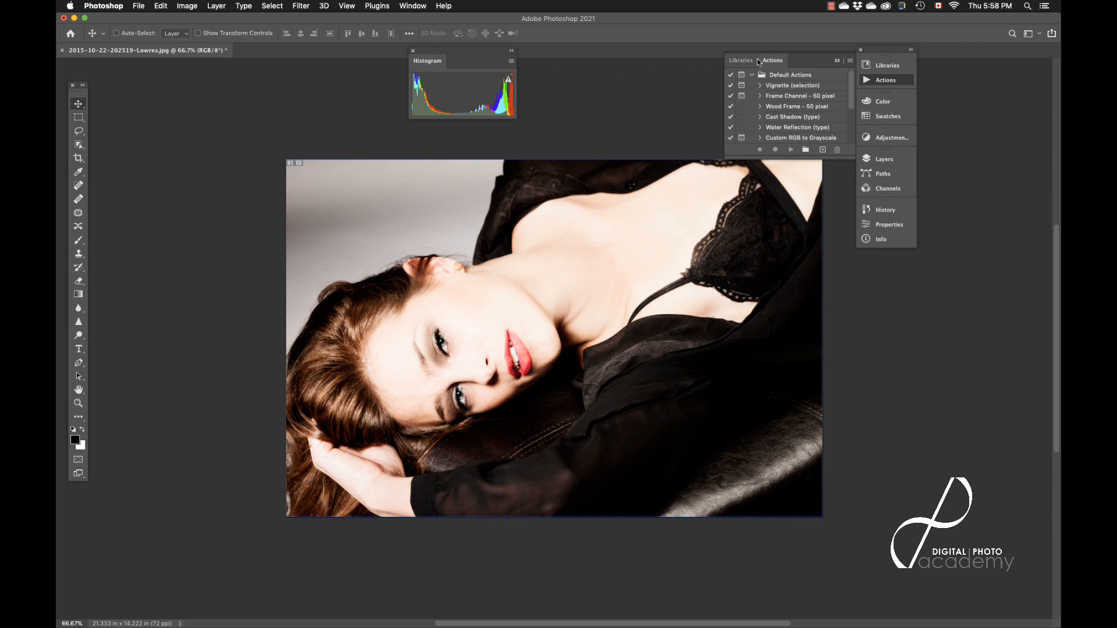
drag(774, 65, 472, 66)
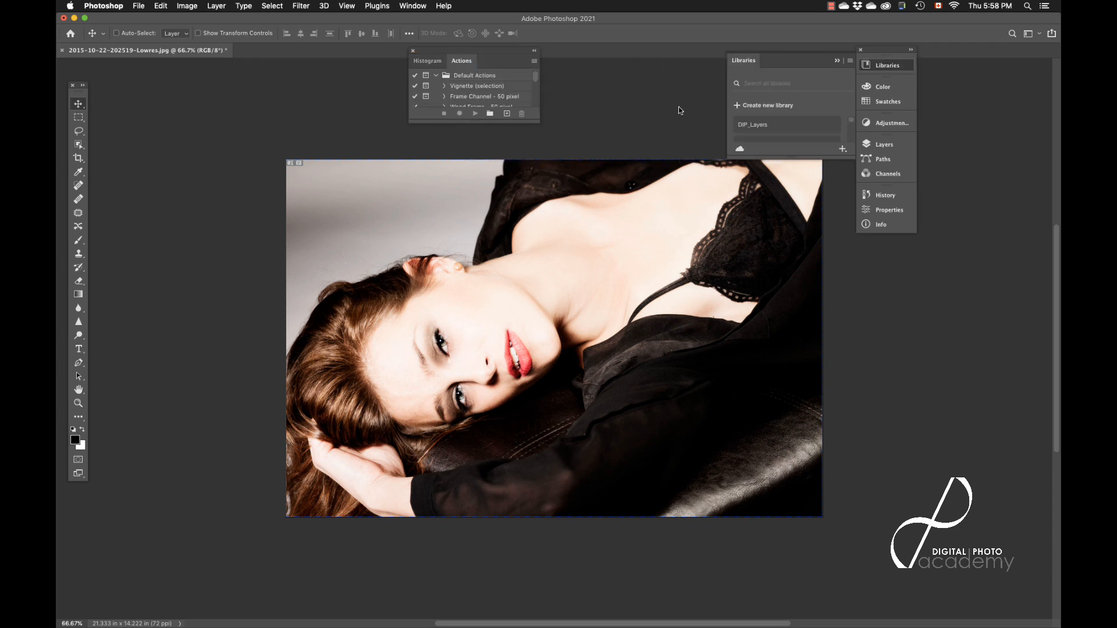
drag(834, 155, 830, 208)
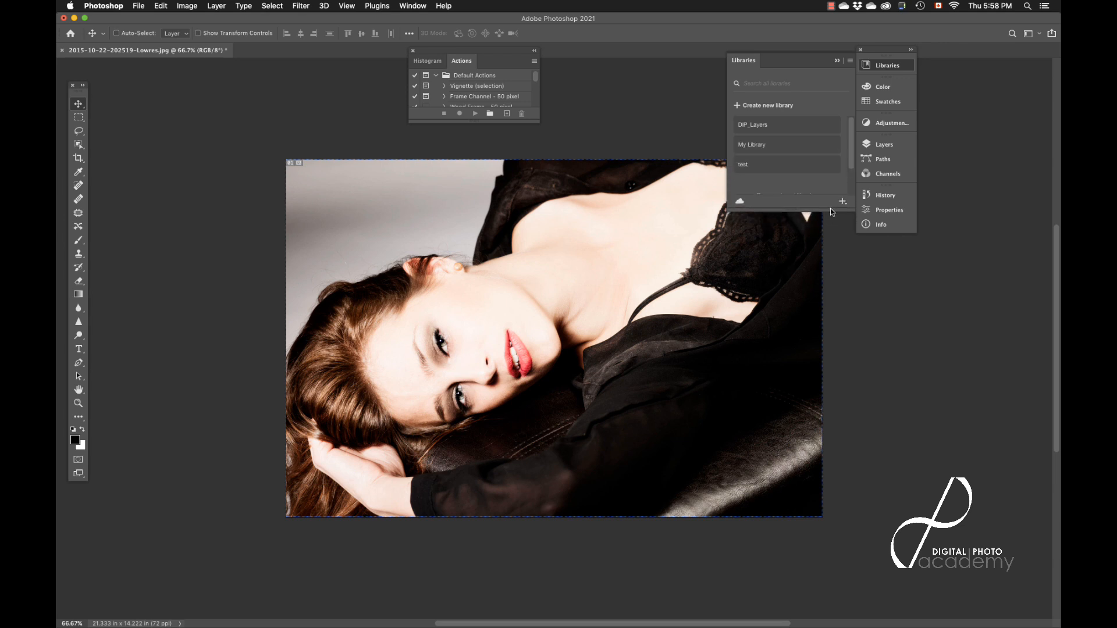
drag(744, 61, 505, 62)
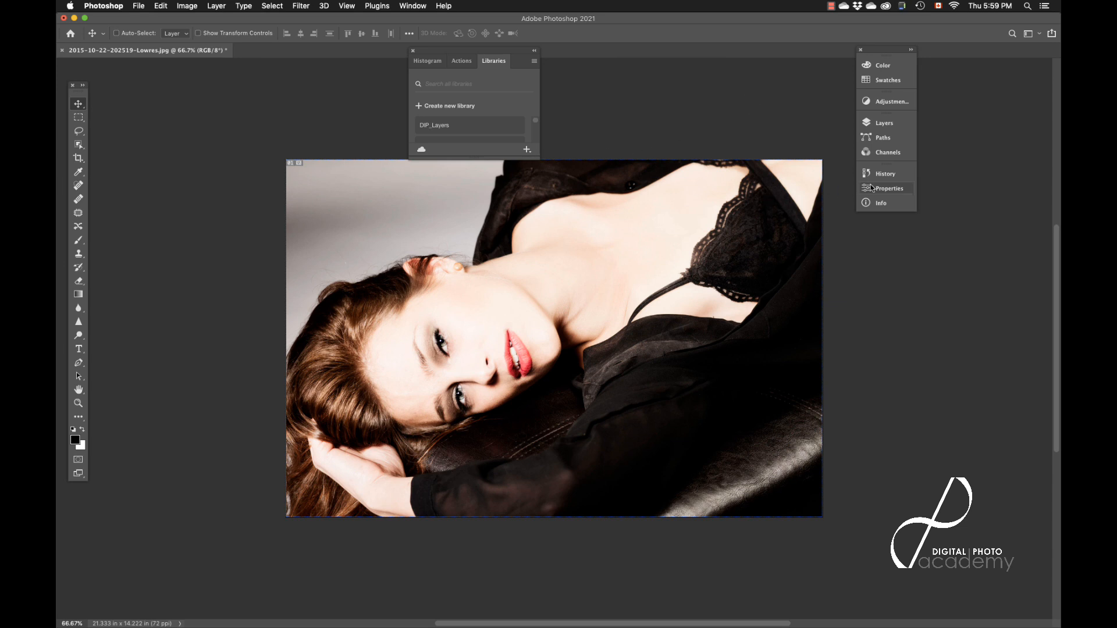
Move the Properties panel from the strip into the floating Libraries group and widen the group to fit all tab names
drag(872, 189, 661, 97)
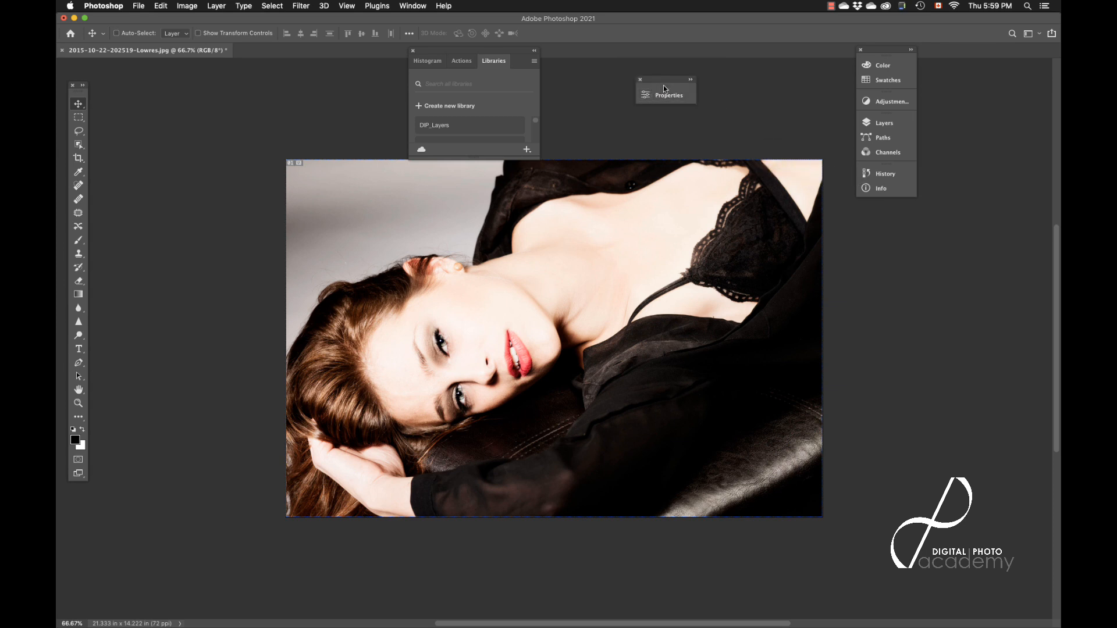
drag(665, 85, 521, 66)
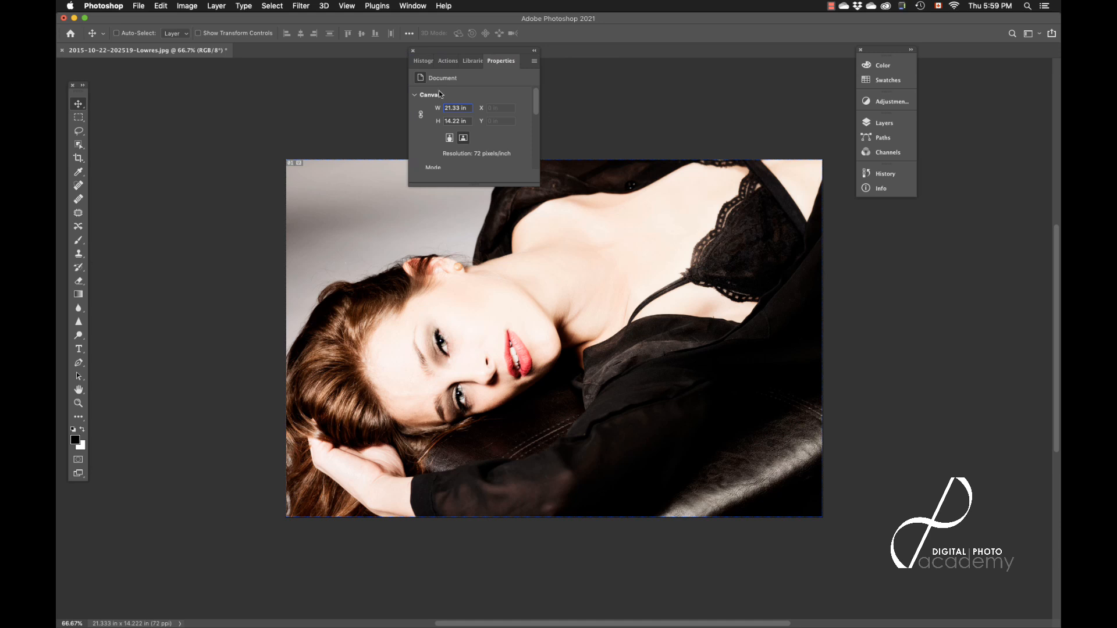
drag(539, 176, 566, 176)
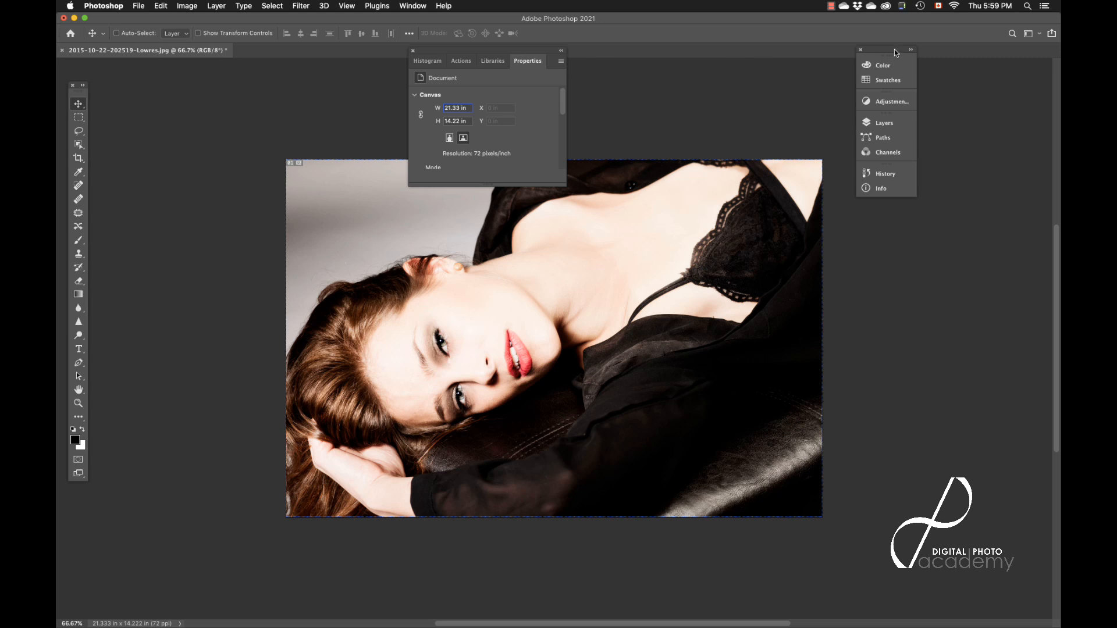
Show the Actions panel in its floating group, and add the Layer Comps and Notes panels to the collapsed strip
click(415, 7)
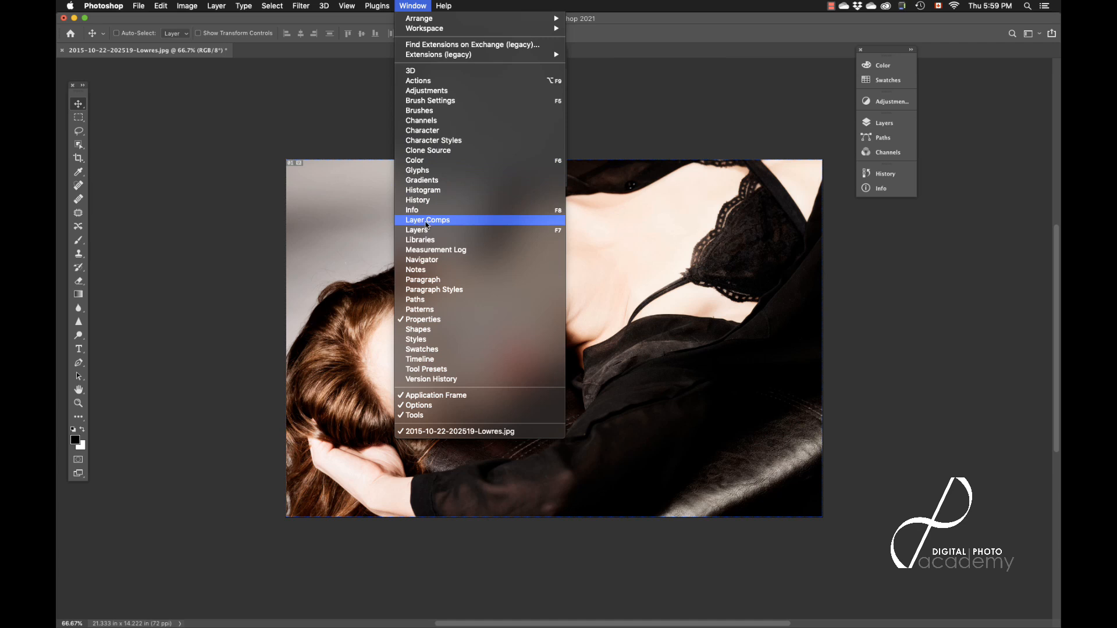
click(425, 82)
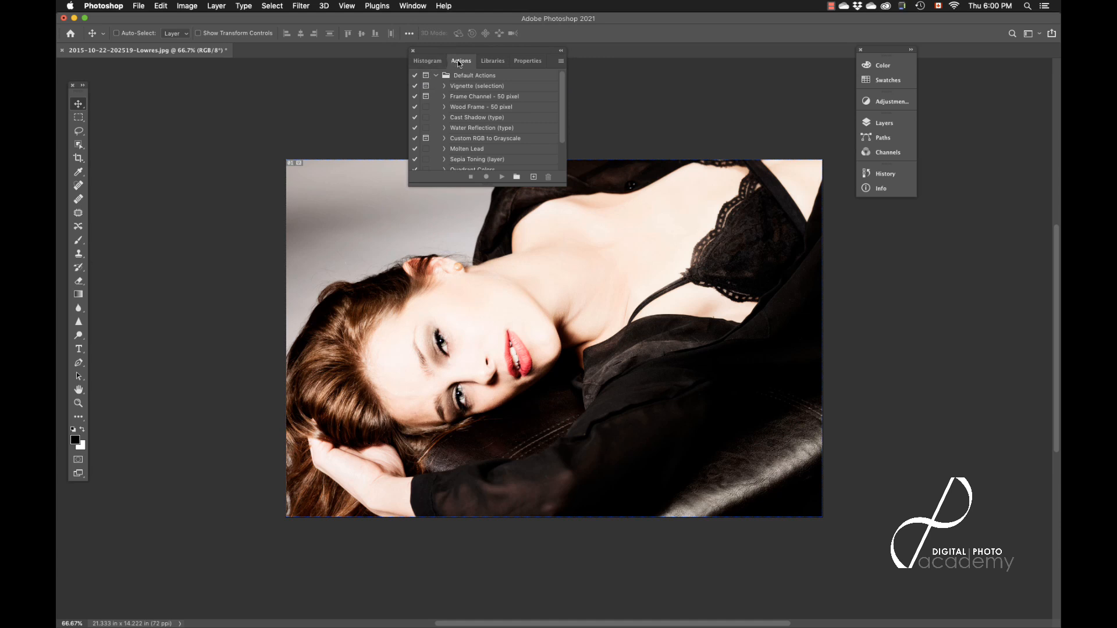
click(412, 6)
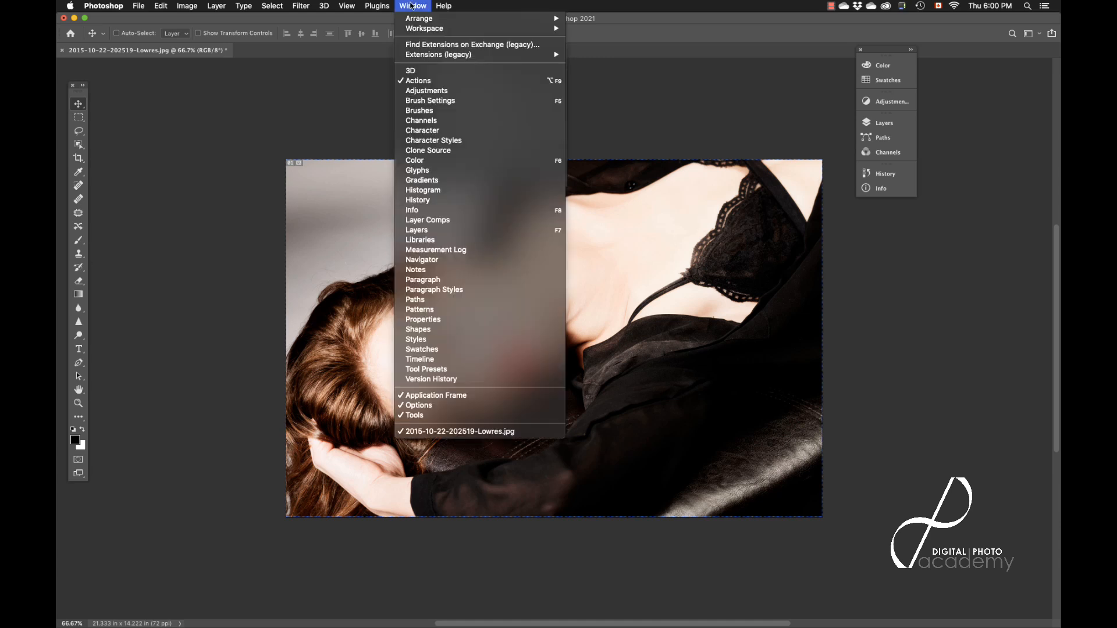
click(428, 221)
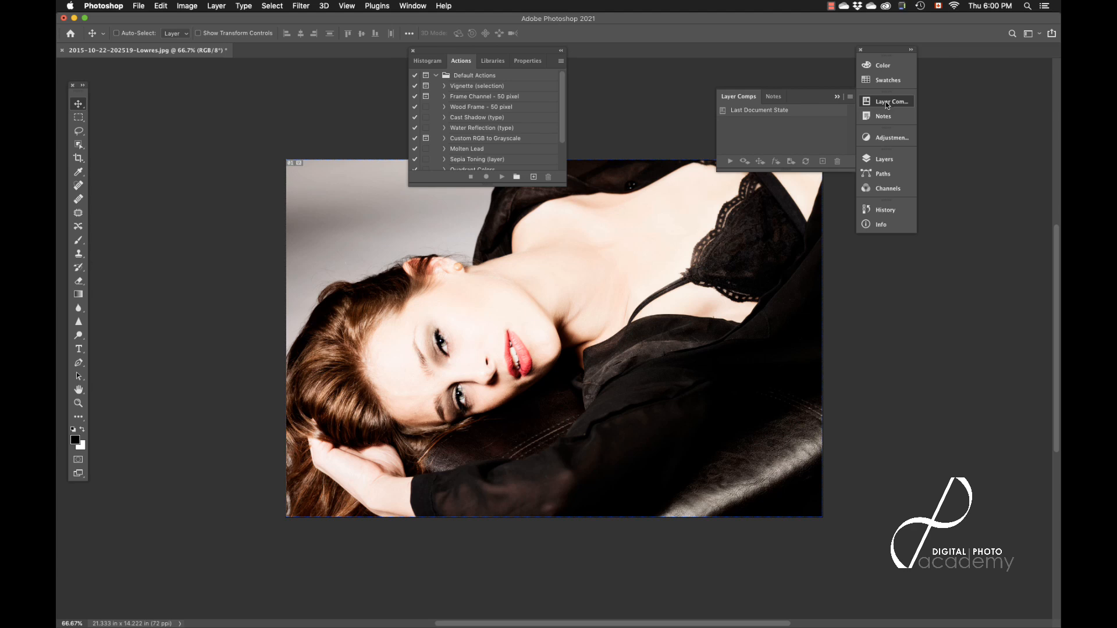
click(881, 120)
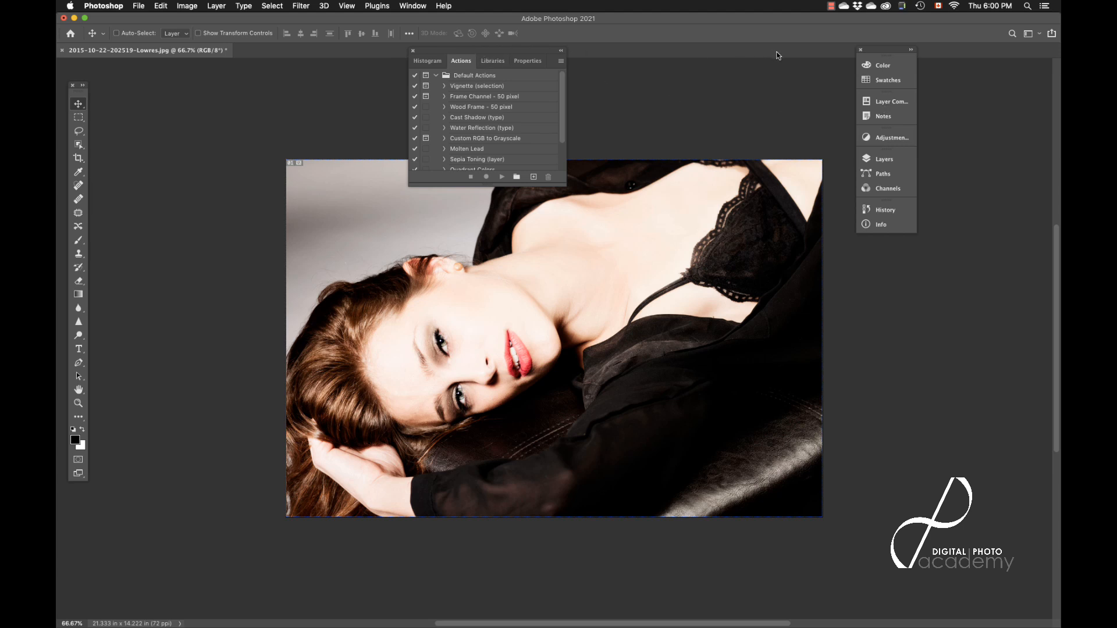
Merge the floating Histogram, Actions, Libraries and Properties group into the strip, and dock the labelled strip at the application window's edge
drag(500, 50, 893, 239)
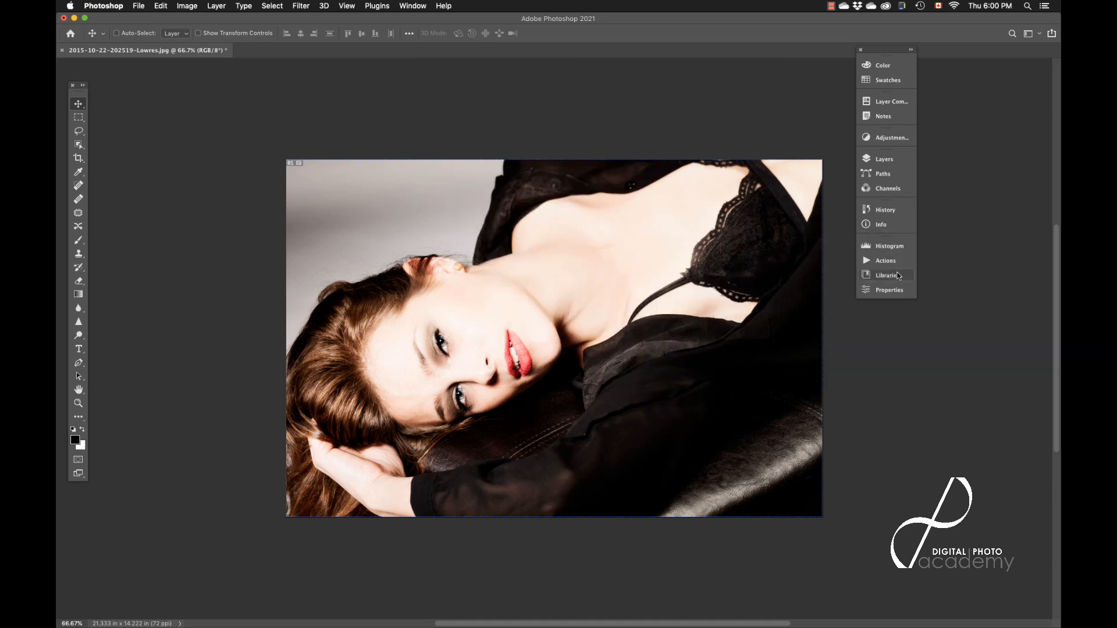
drag(916, 191, 879, 193)
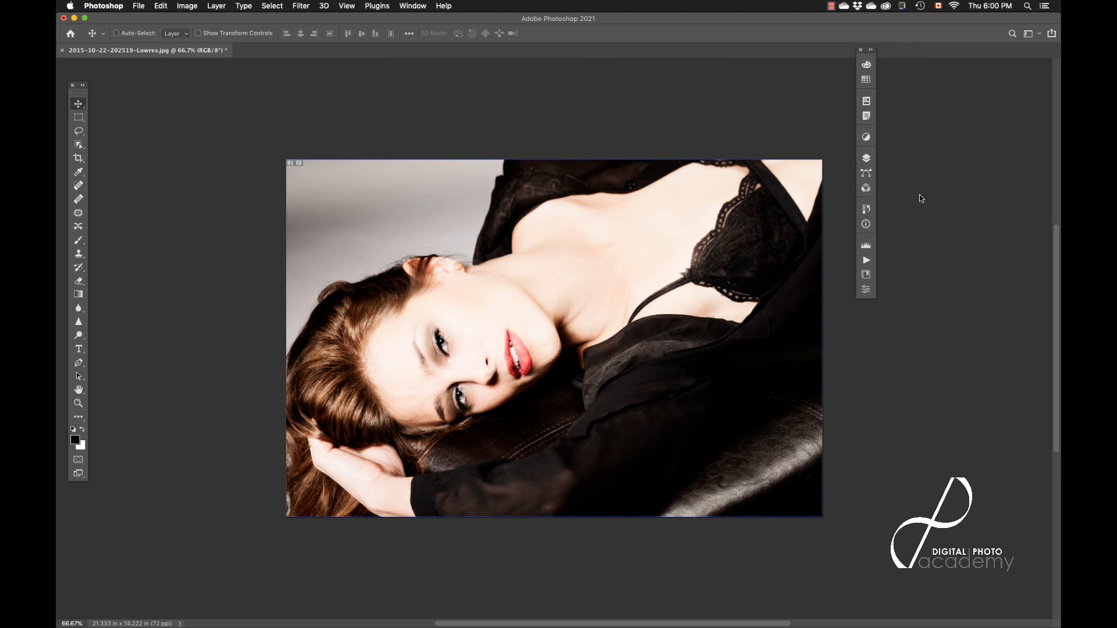
drag(877, 68, 918, 70)
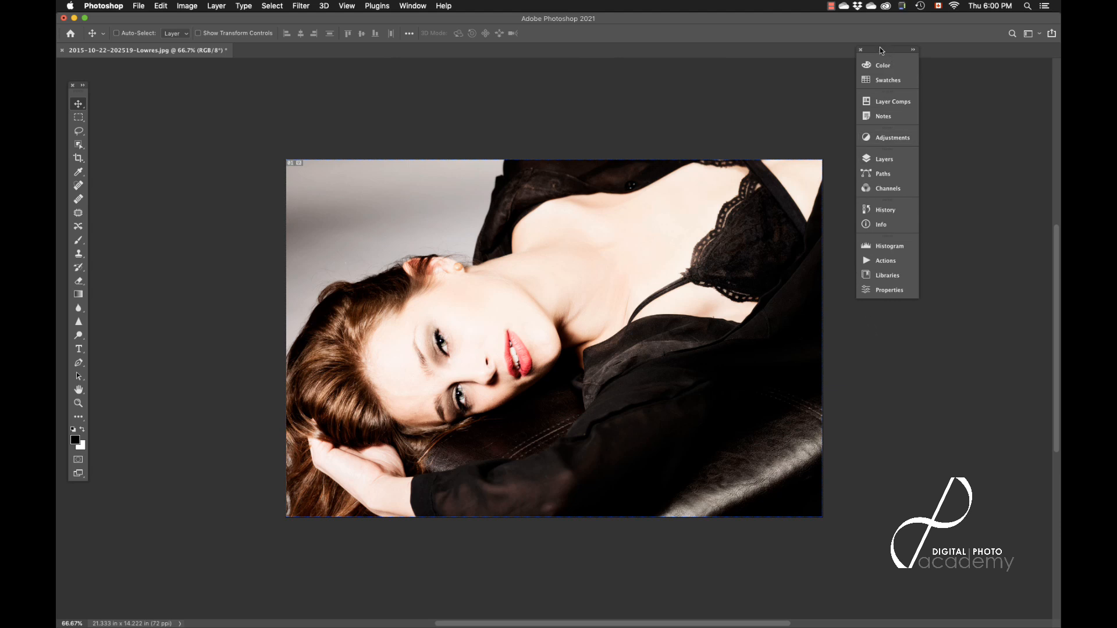
drag(873, 54, 1053, 73)
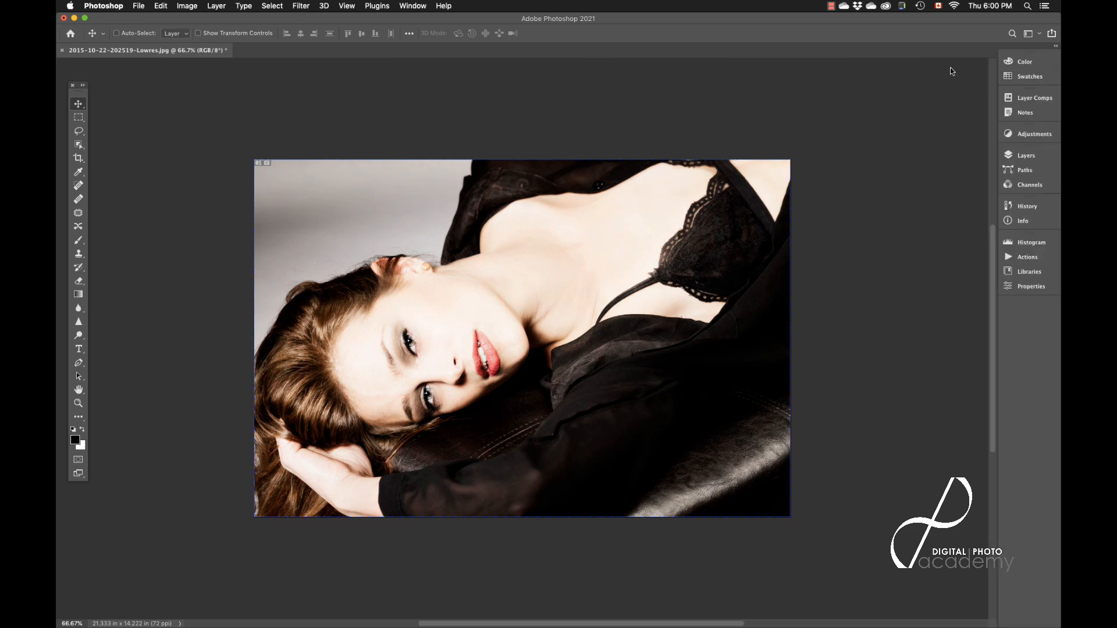
Toggle the docked panels between expanded and collapsed, and narrow the collapsed dock to icons only
click(1056, 48)
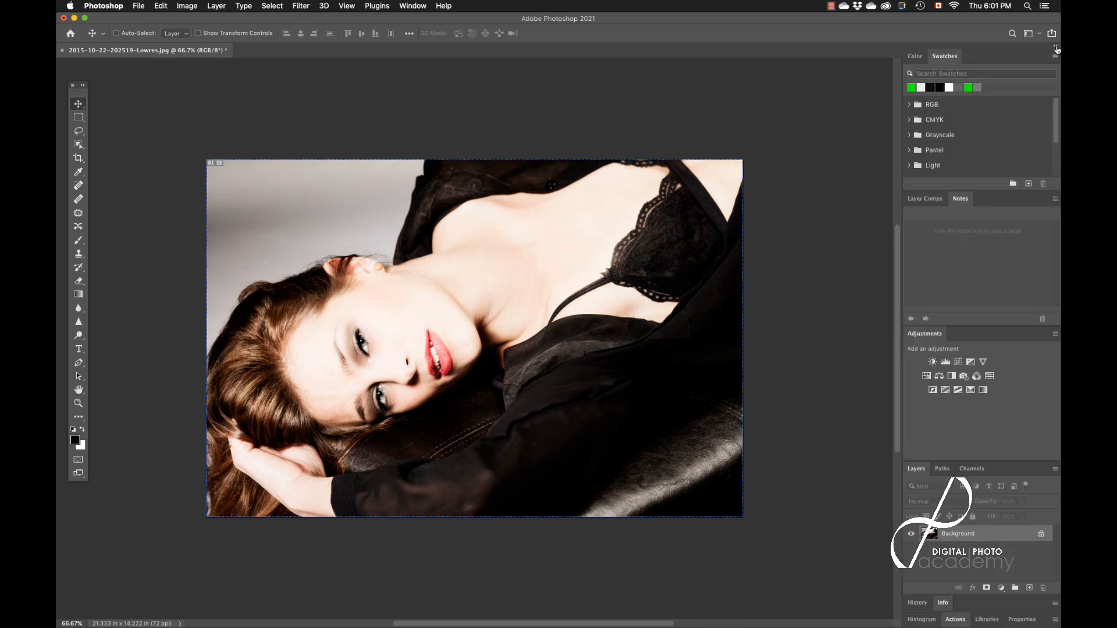
click(1056, 47)
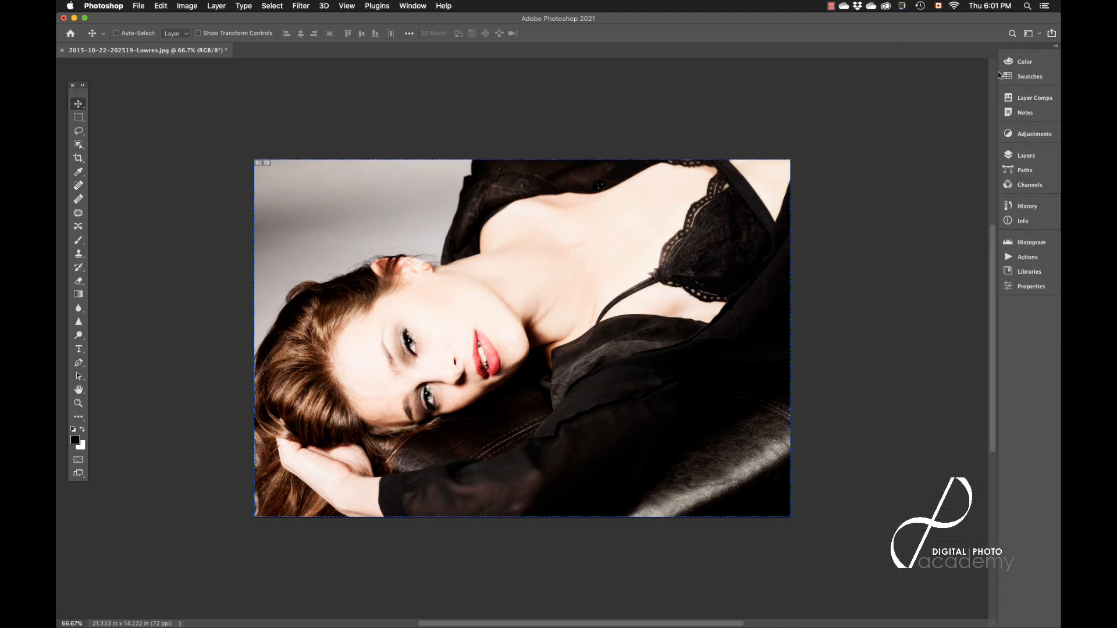
drag(1000, 74, 1037, 75)
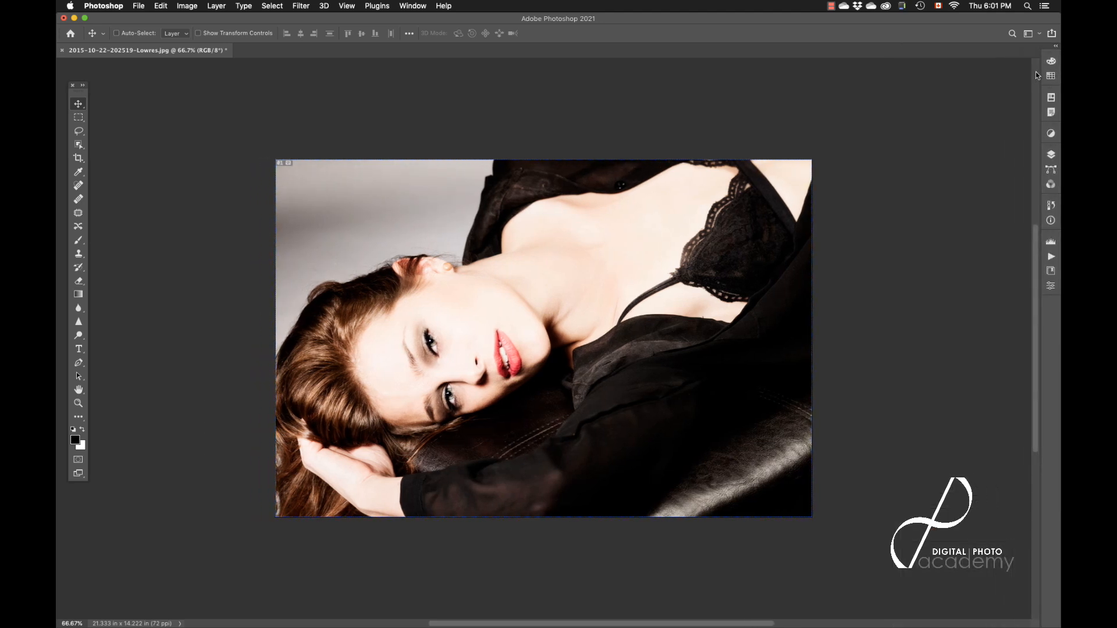
click(1056, 48)
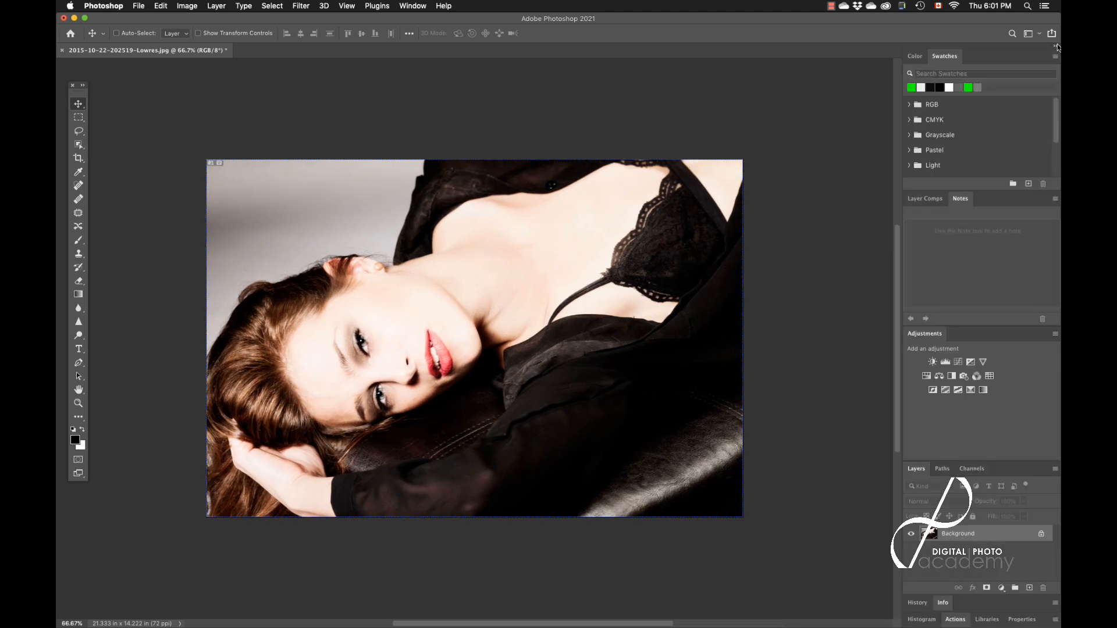
click(1056, 46)
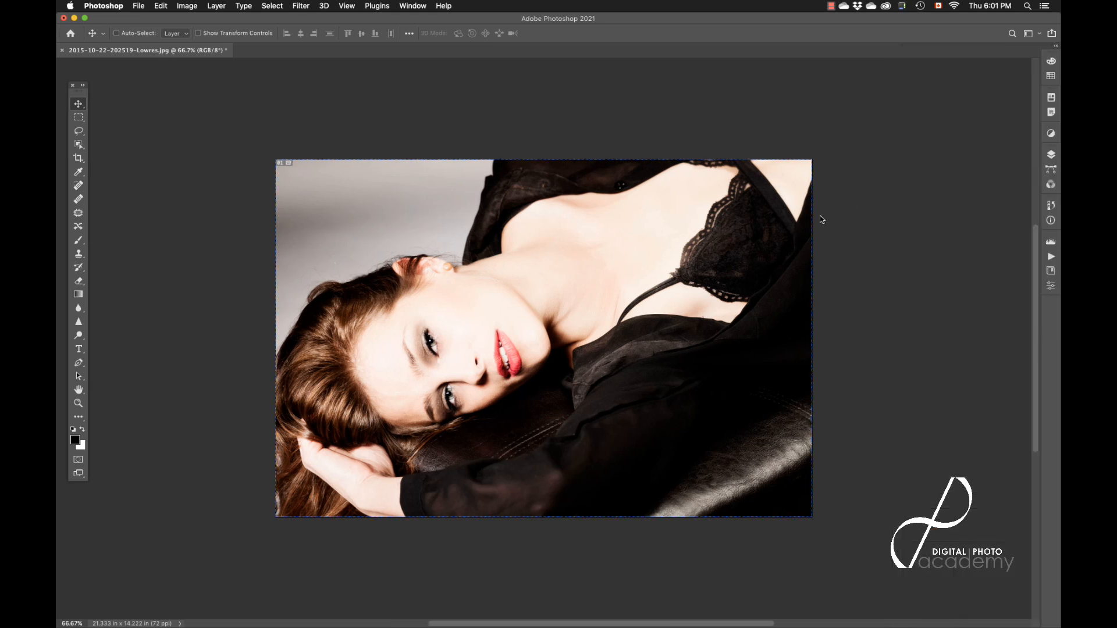
click(406, 7)
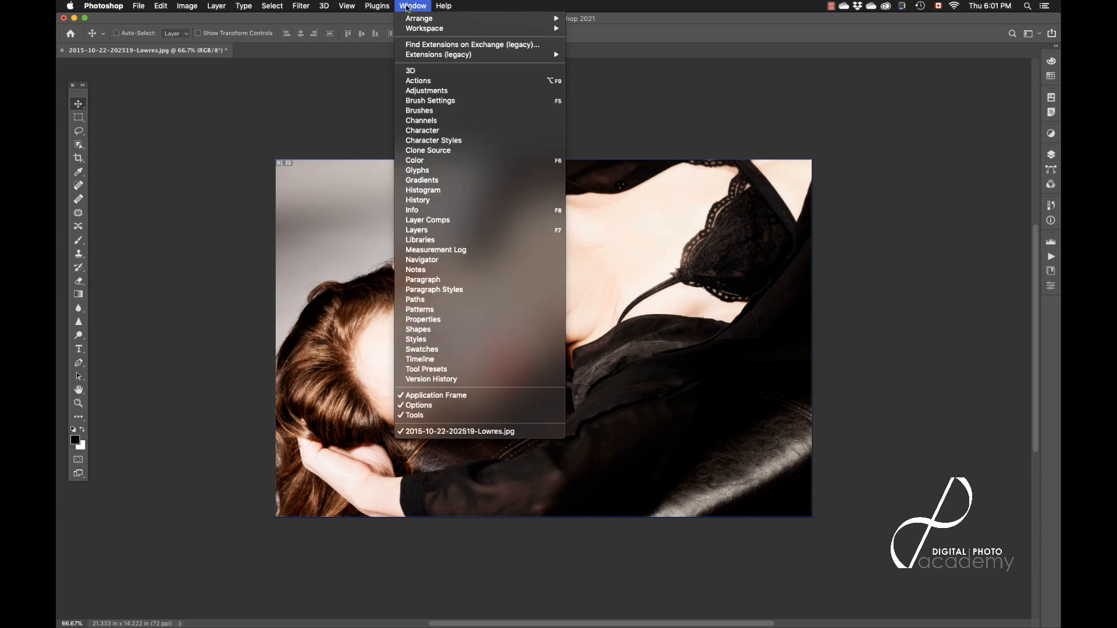
click(407, 7)
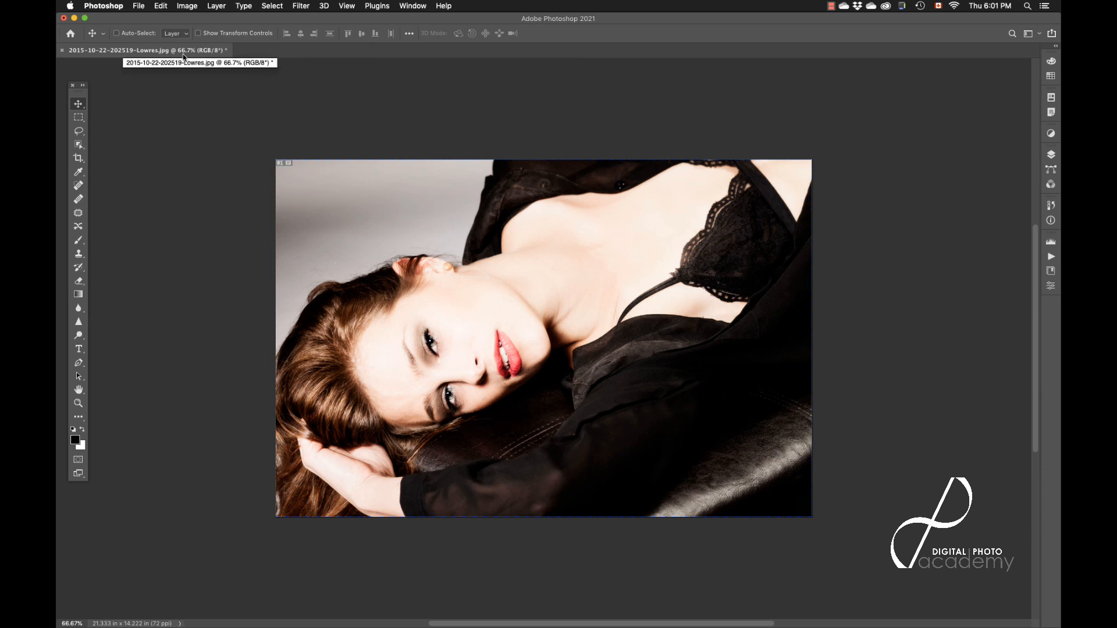
Open _DSC3455_Col.jpg from the Home screen's recent files, using its embedded color profile
click(71, 34)
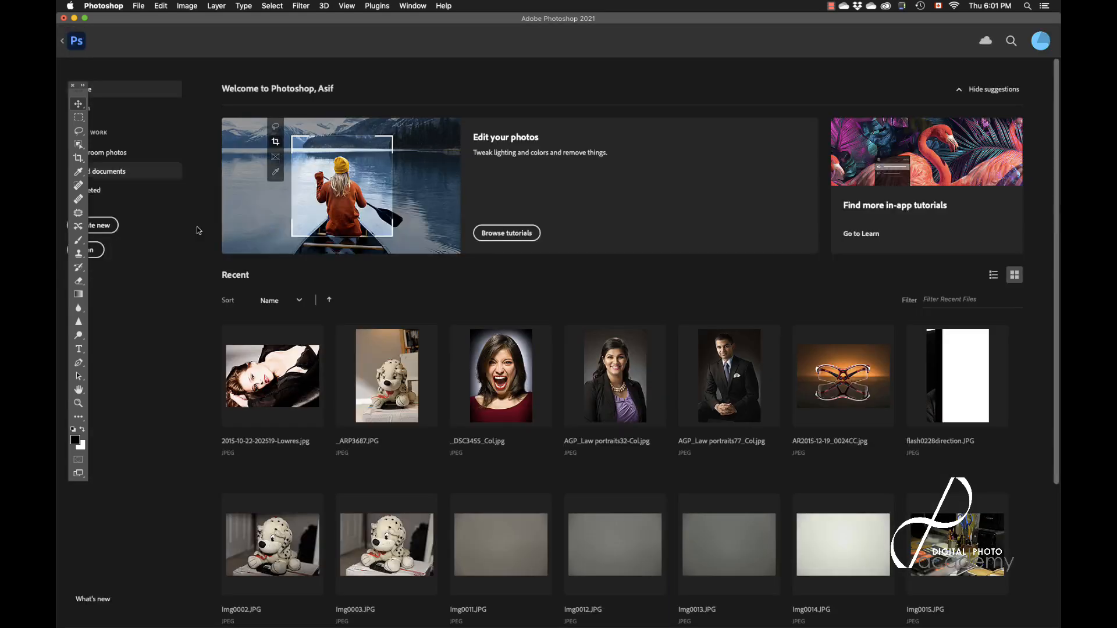
click(513, 387)
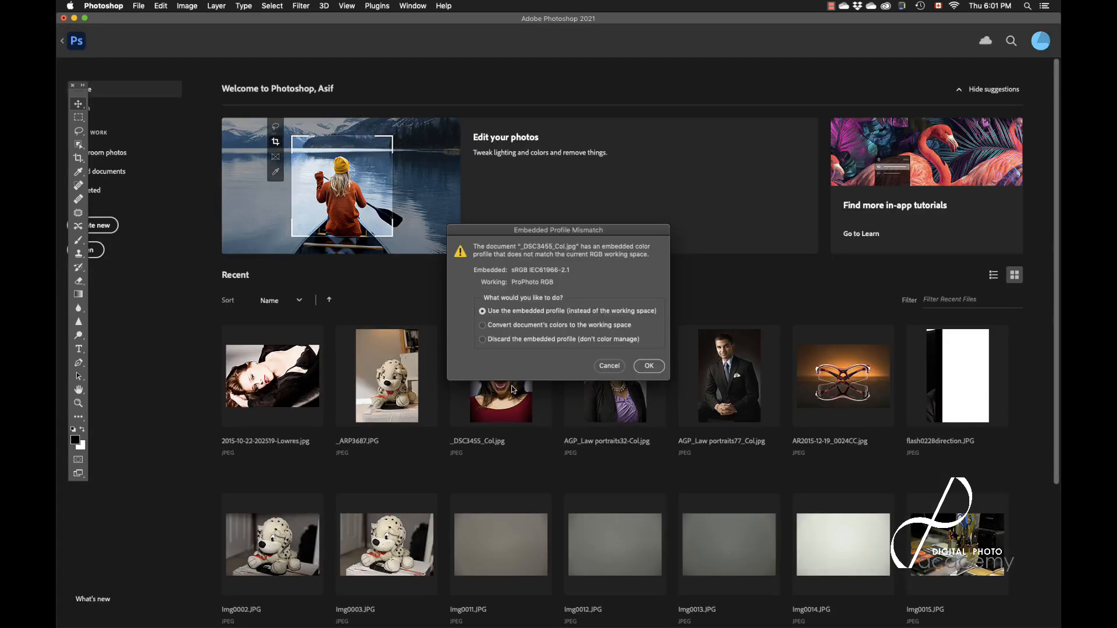
click(648, 366)
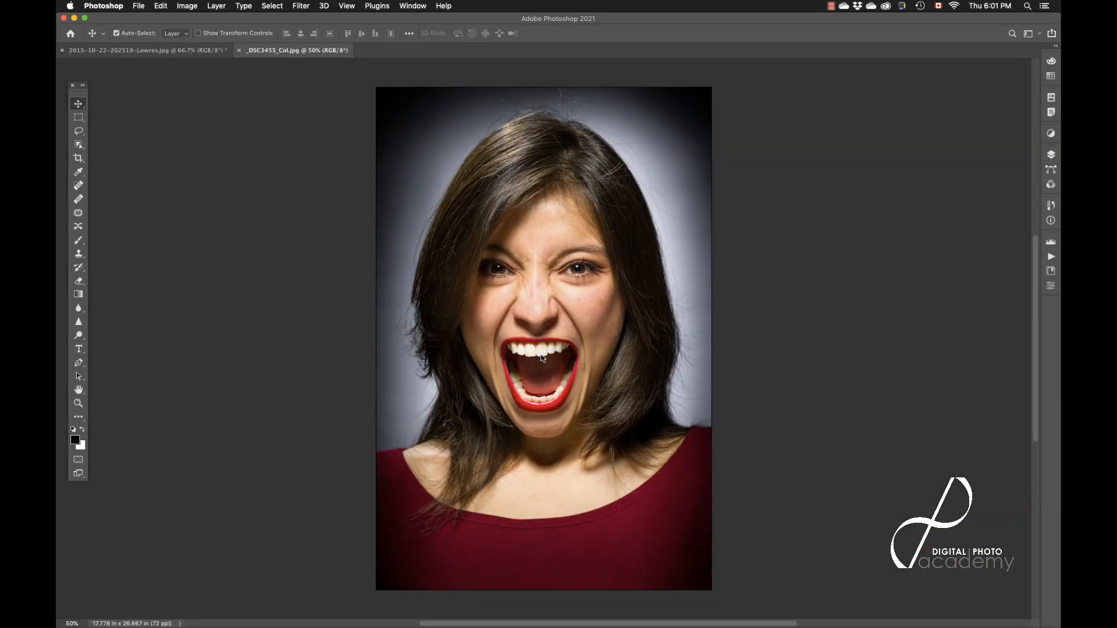
key(alt+super+2)
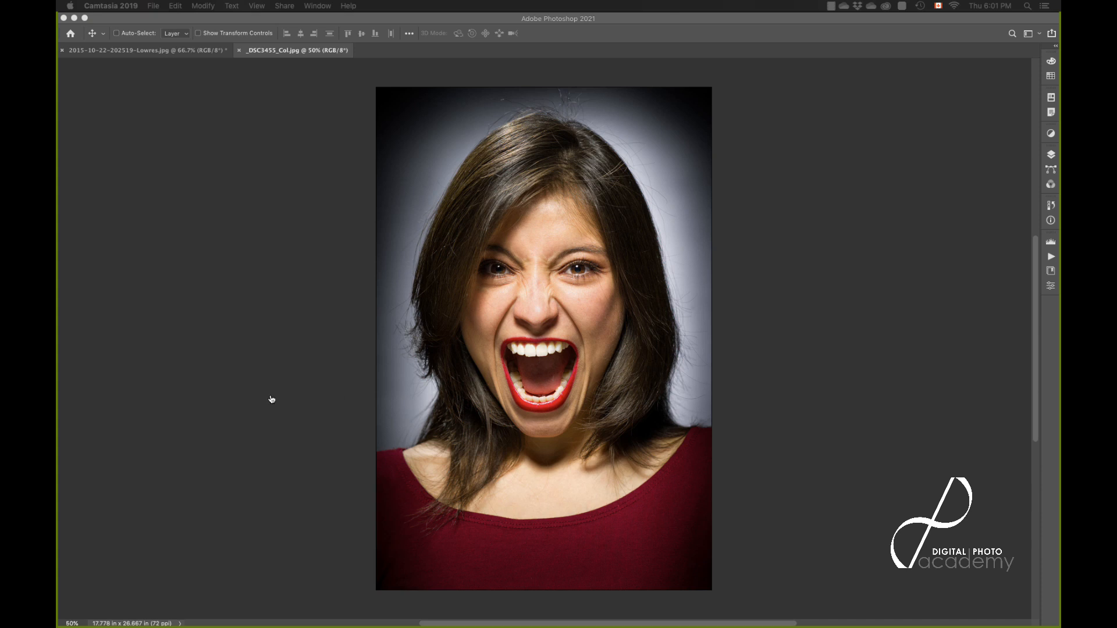
Open AR2015-12-19_0024CC.jpg as a further document from the Home screen's recent files
click(70, 34)
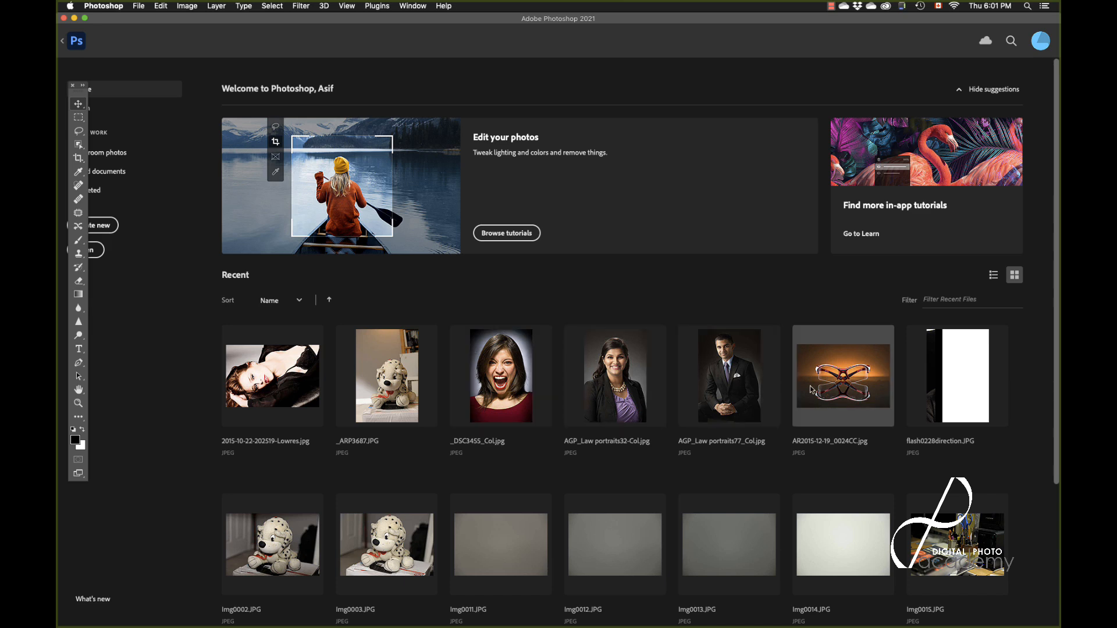
click(841, 377)
click(669, 362)
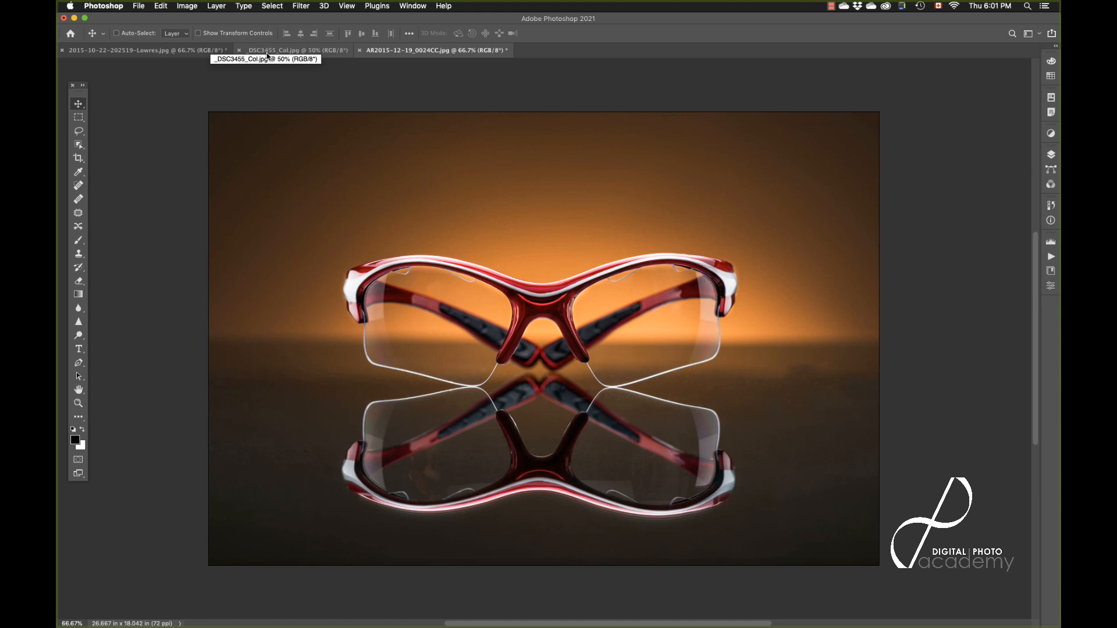
click(151, 50)
click(281, 52)
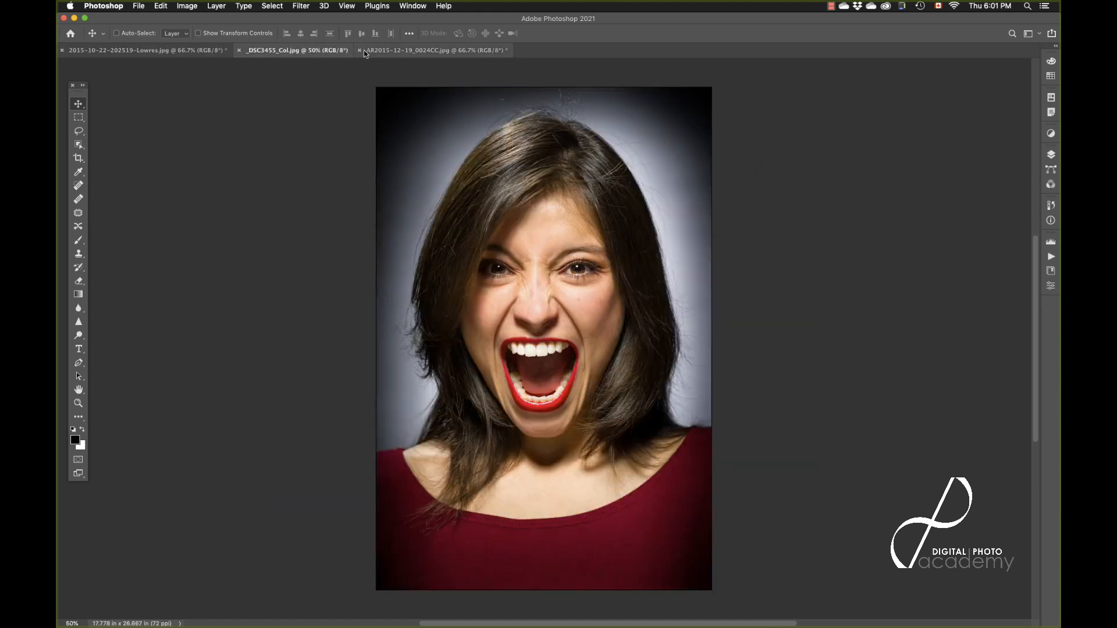
click(382, 51)
click(313, 51)
click(162, 51)
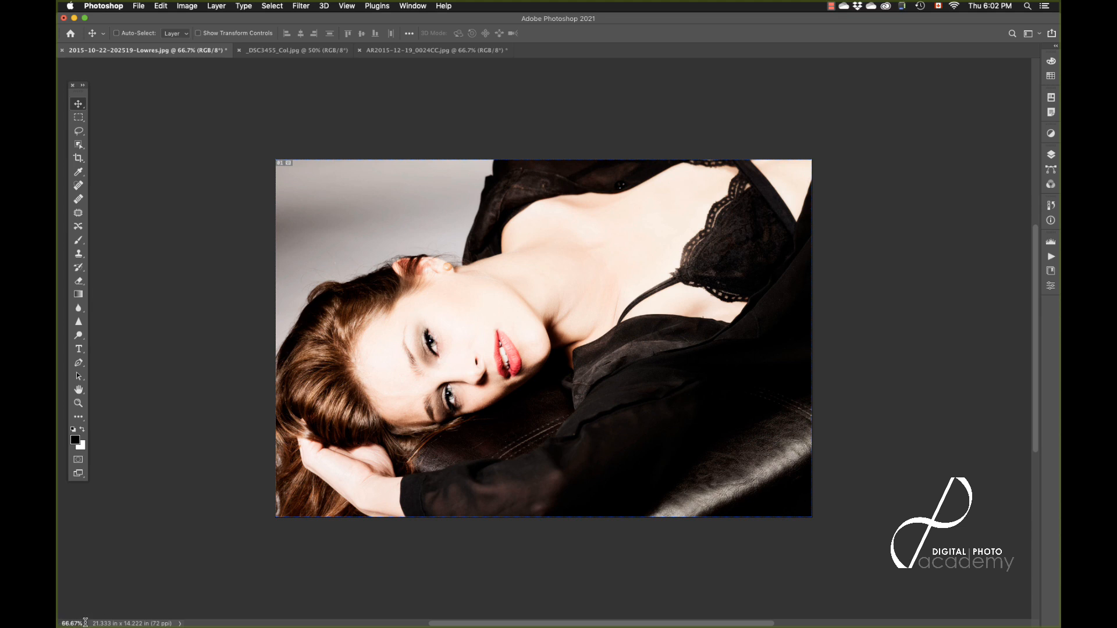
drag(85, 622, 58, 620)
text(10)
key(Return)
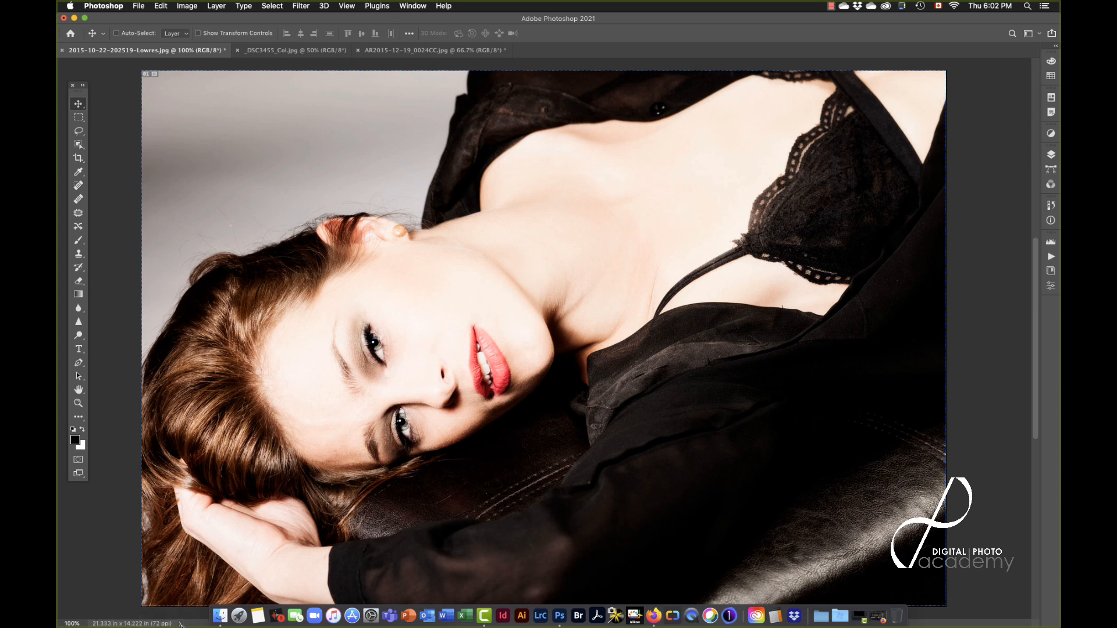
click(180, 624)
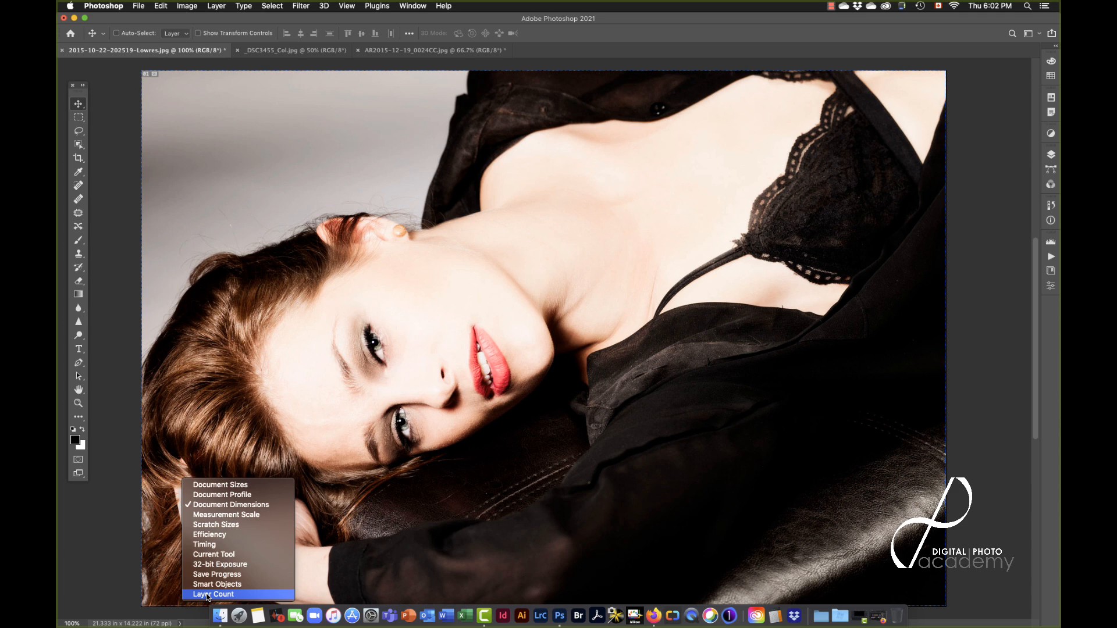
click(153, 54)
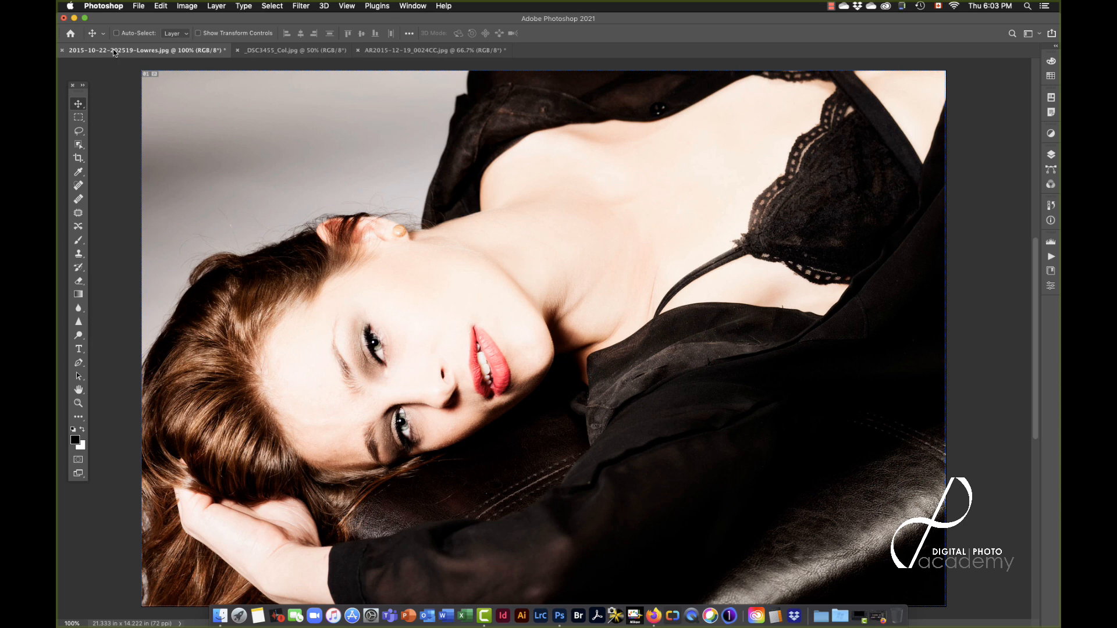
click(299, 51)
drag(285, 53, 522, 78)
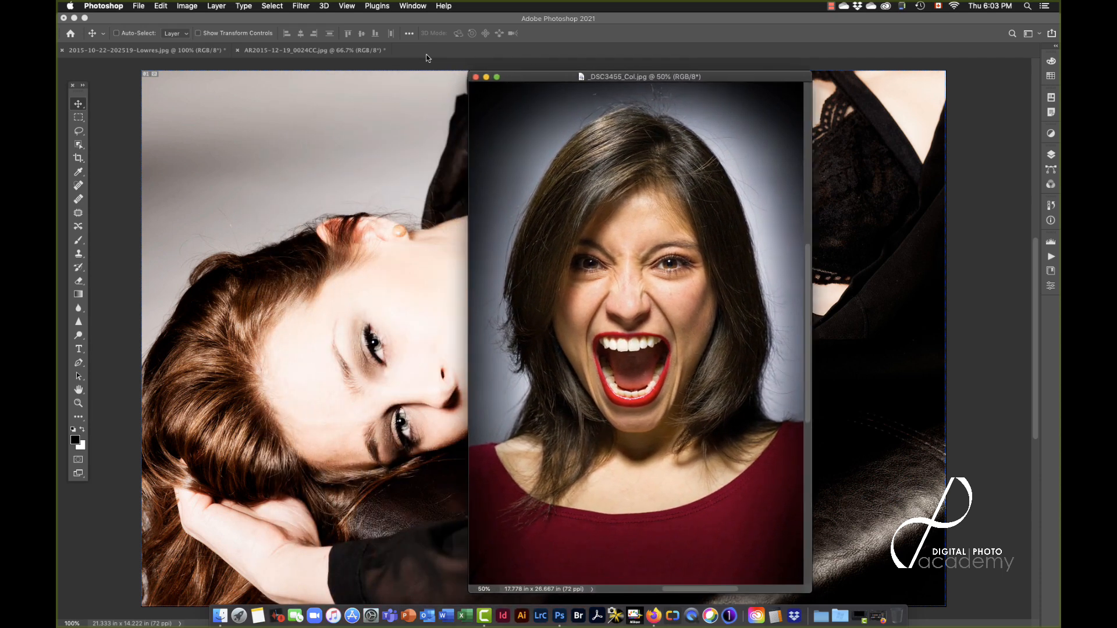
drag(320, 55, 284, 118)
drag(158, 50, 229, 106)
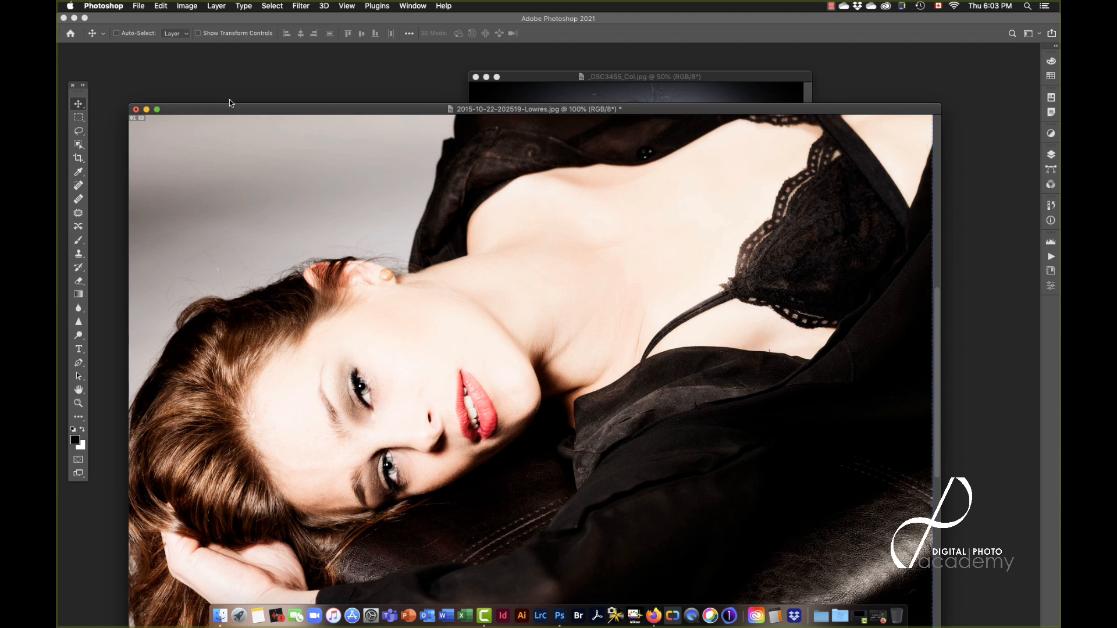
drag(334, 108, 312, 67)
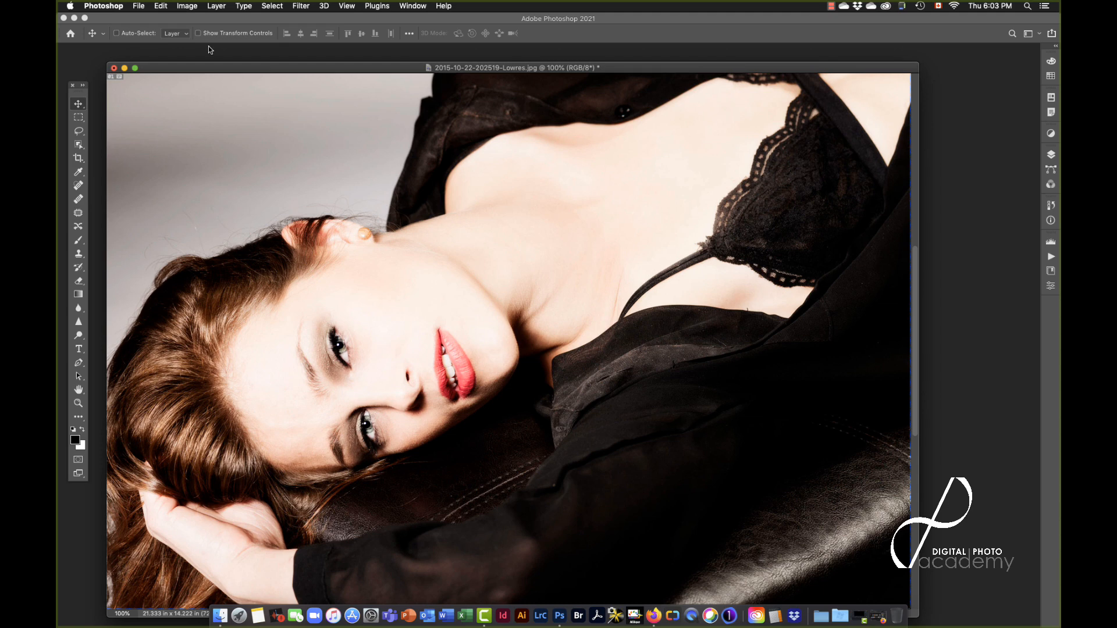
drag(207, 71, 201, 47)
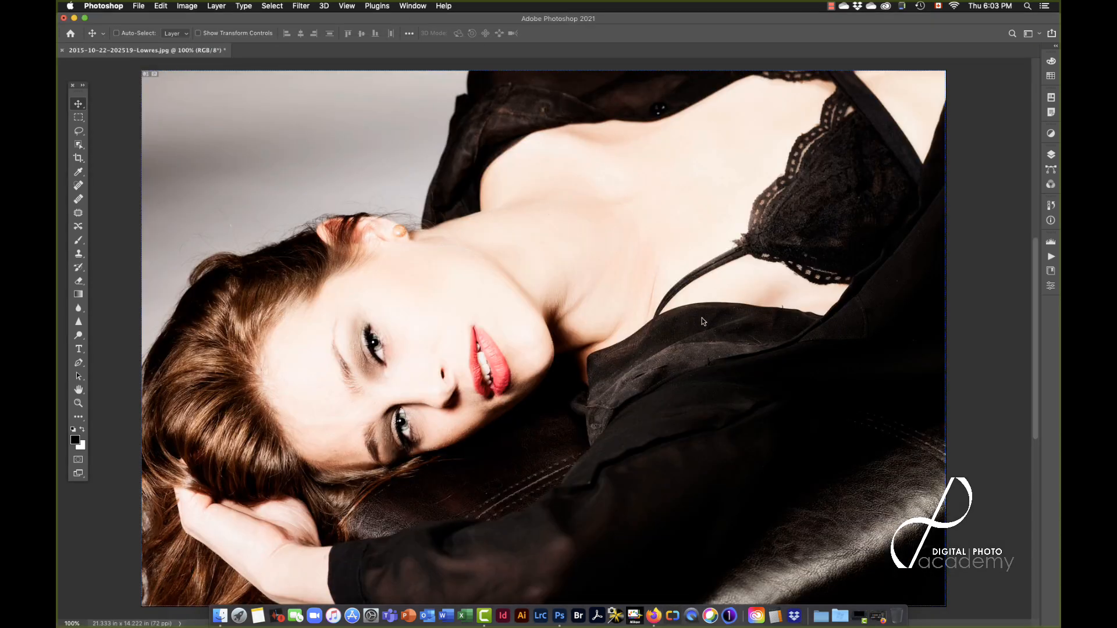
Bring the floating AR2015-12-19_0024CC.jpg and _DSC3455_Col.jpg windows forward and dock each into the application frame as a tab
click(422, 5)
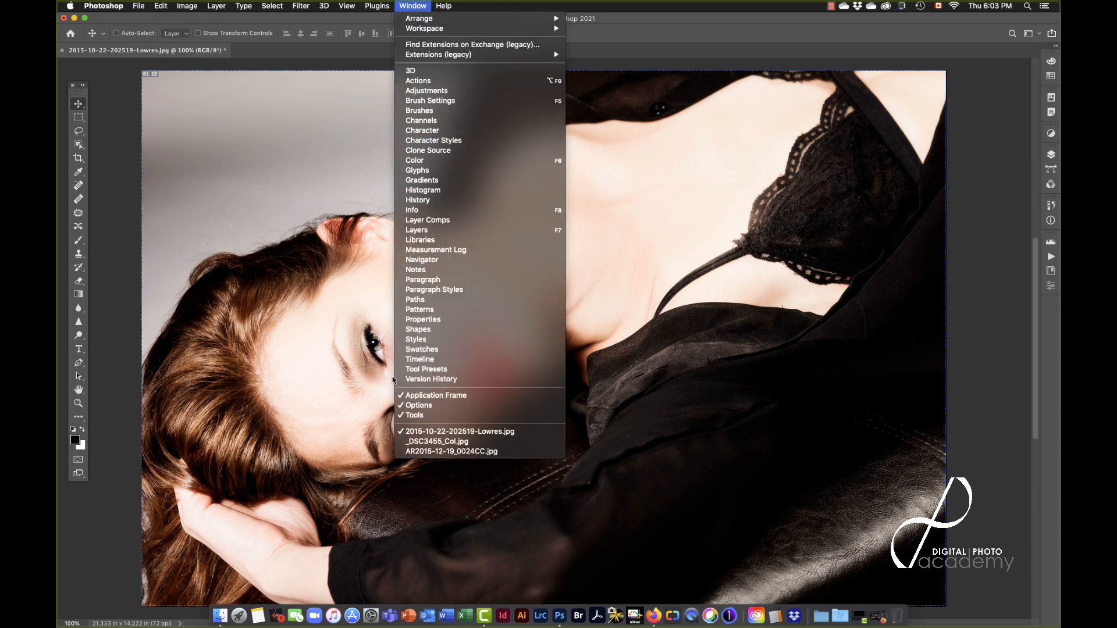
click(412, 452)
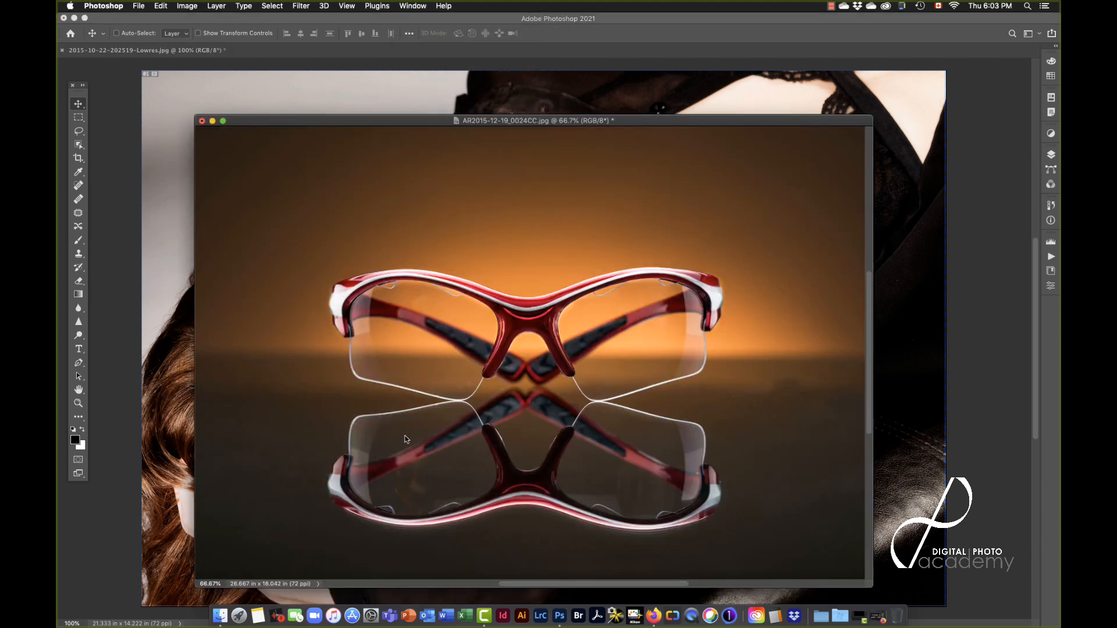
drag(307, 124, 282, 52)
click(413, 6)
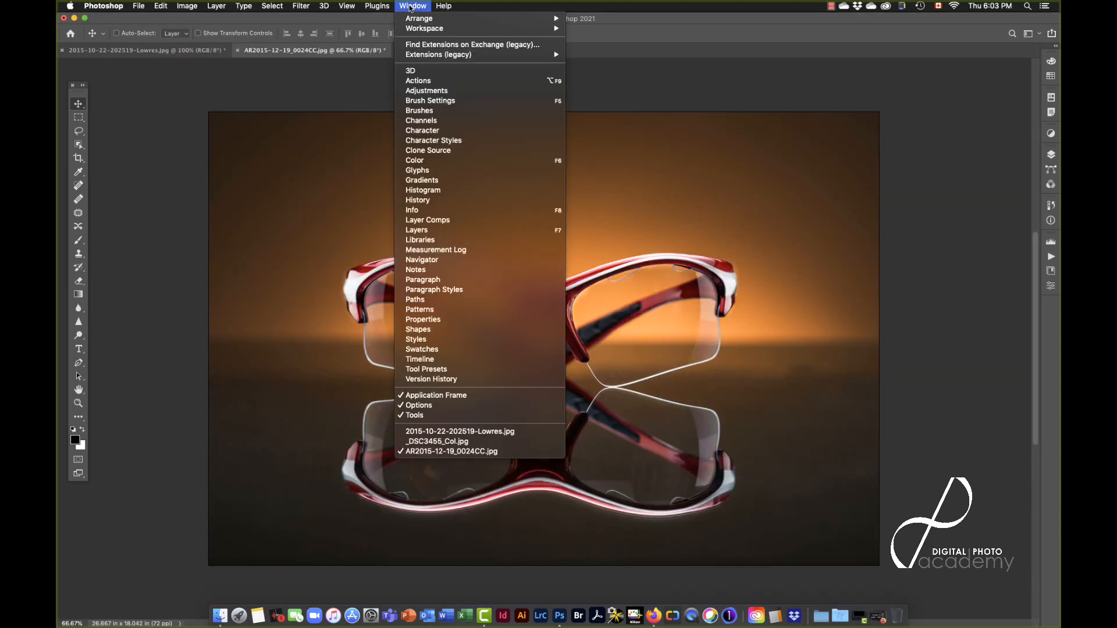
click(429, 442)
drag(526, 77, 428, 65)
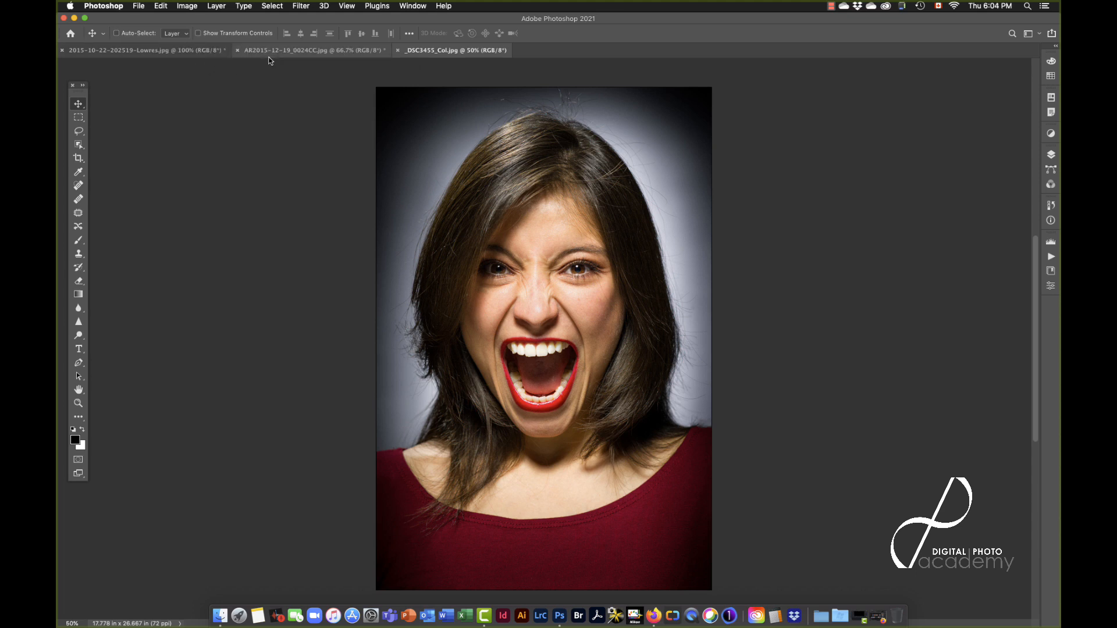
Float all three open documents in separate windows with one arrange command
click(413, 5)
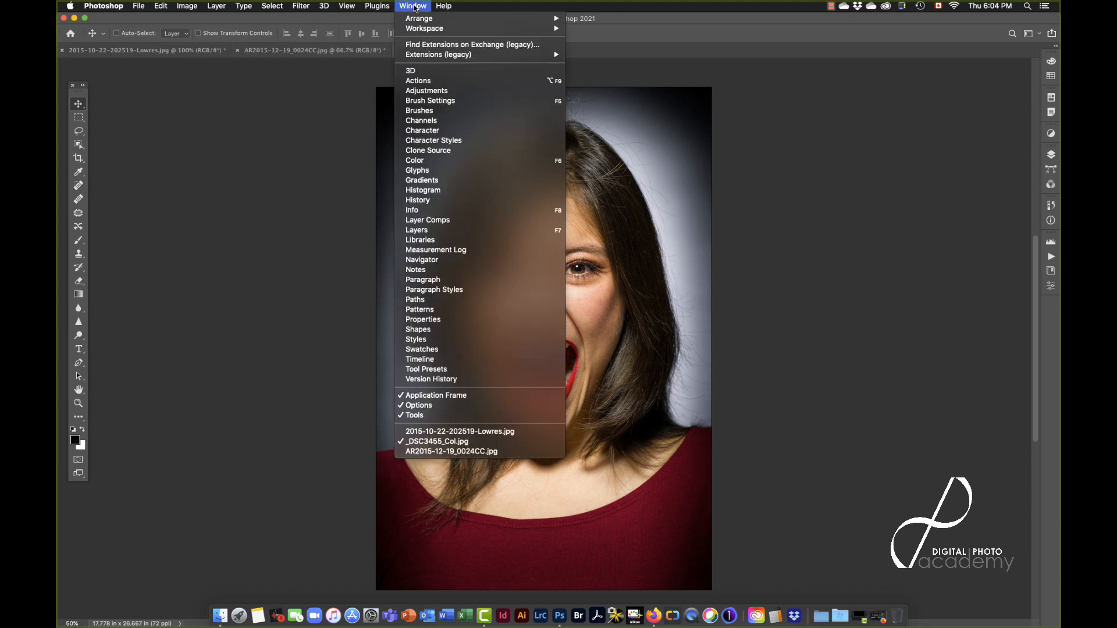
mouse_move(419, 21)
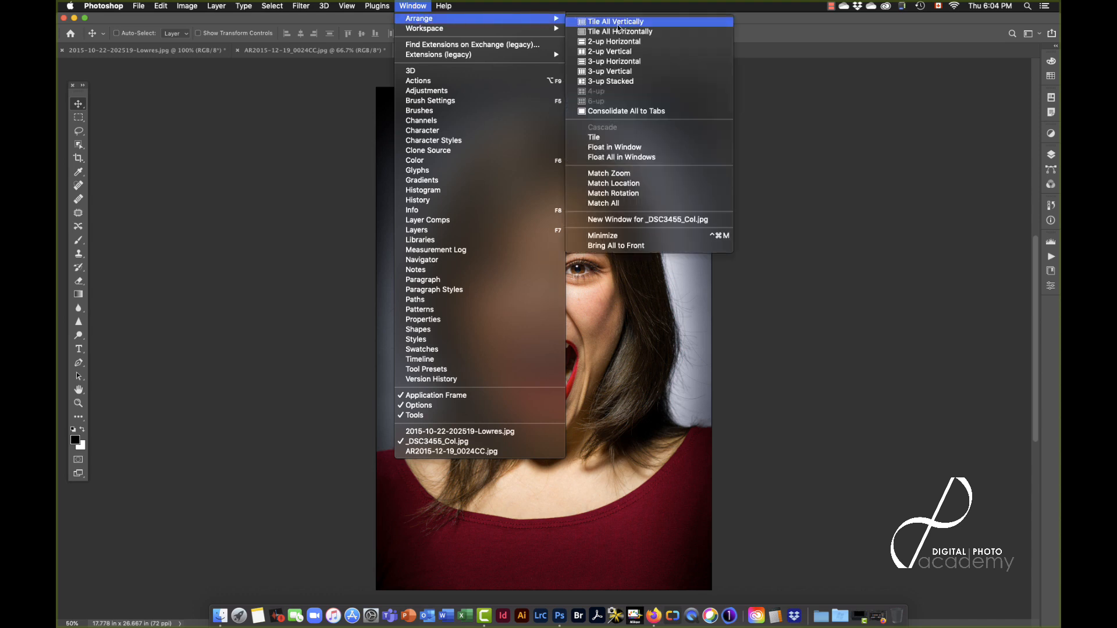
click(617, 159)
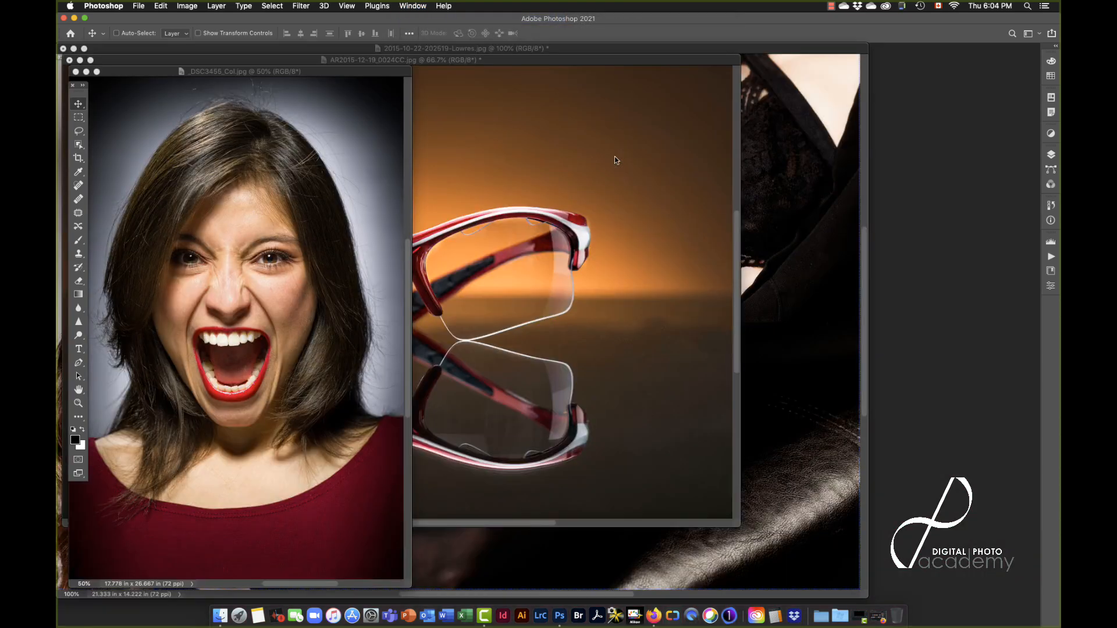
Consolidate all floating documents into tabs and switch between them, ending on AR2015-12-19_0024CC.jpg
click(410, 7)
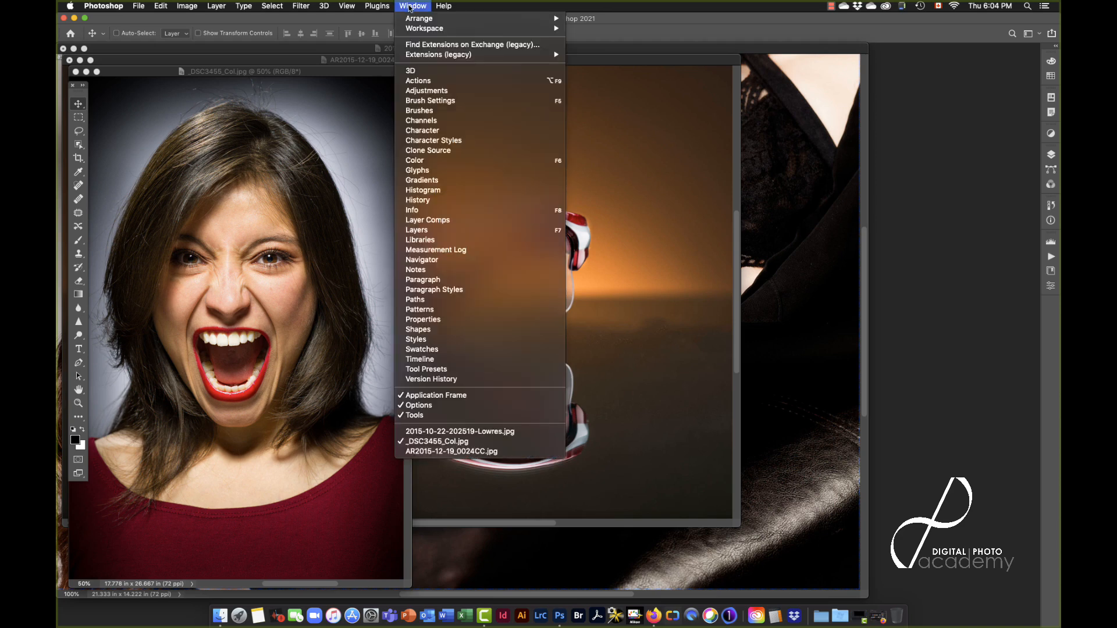
mouse_move(415, 21)
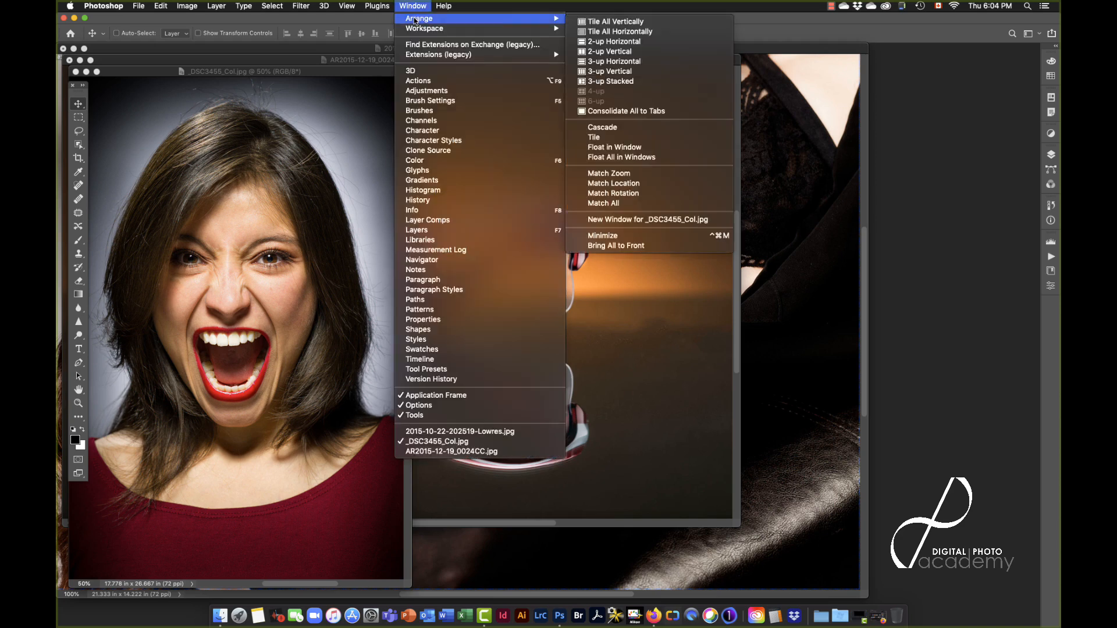
click(640, 111)
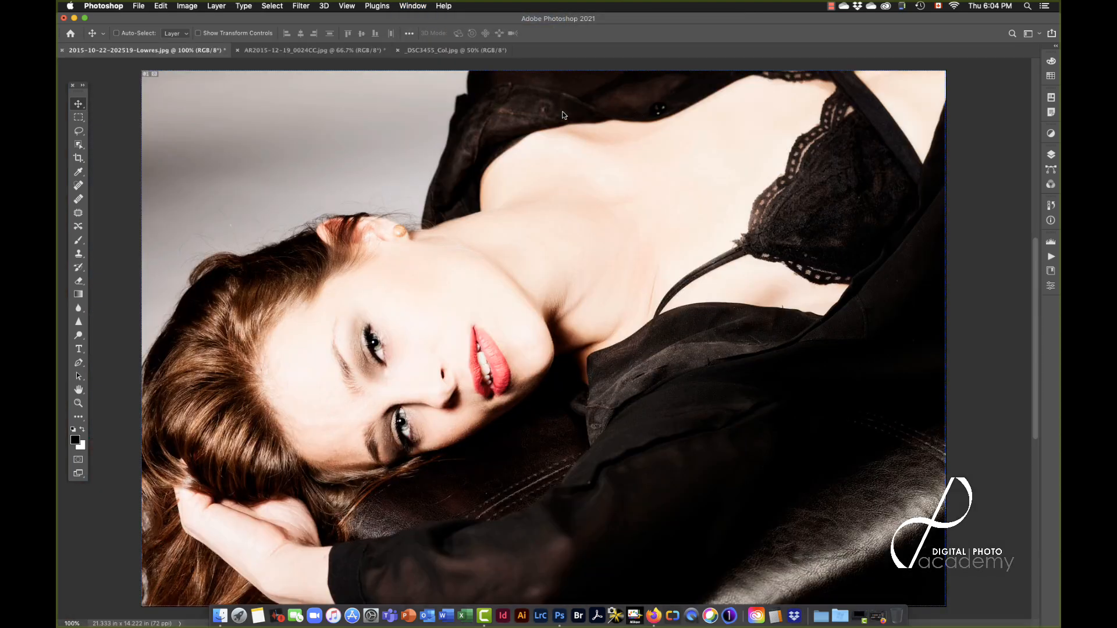
click(281, 50)
click(433, 49)
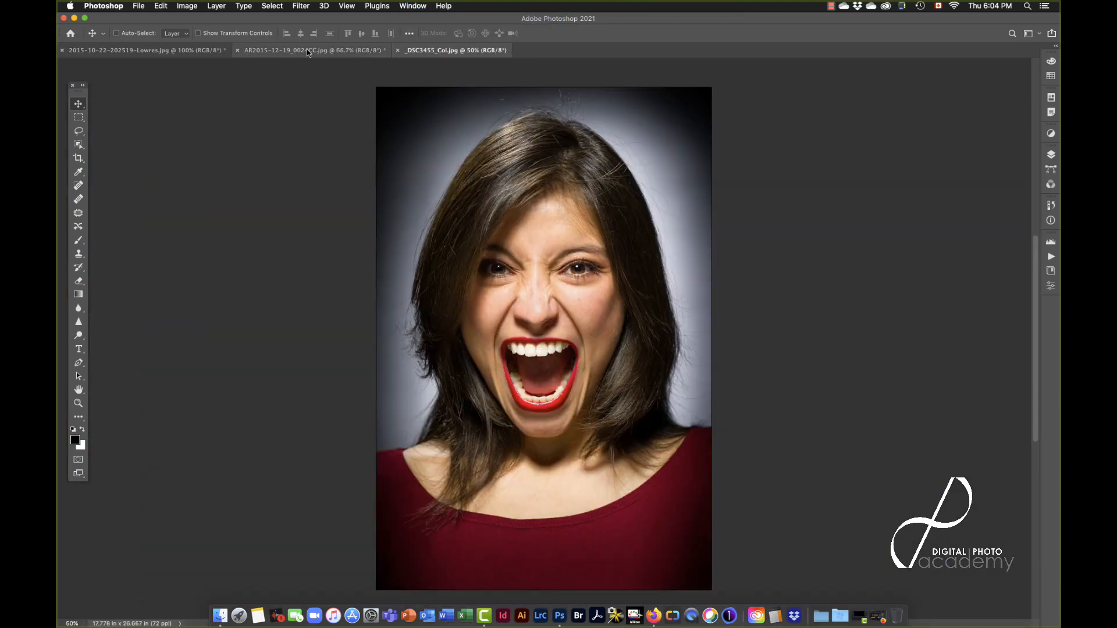
click(291, 50)
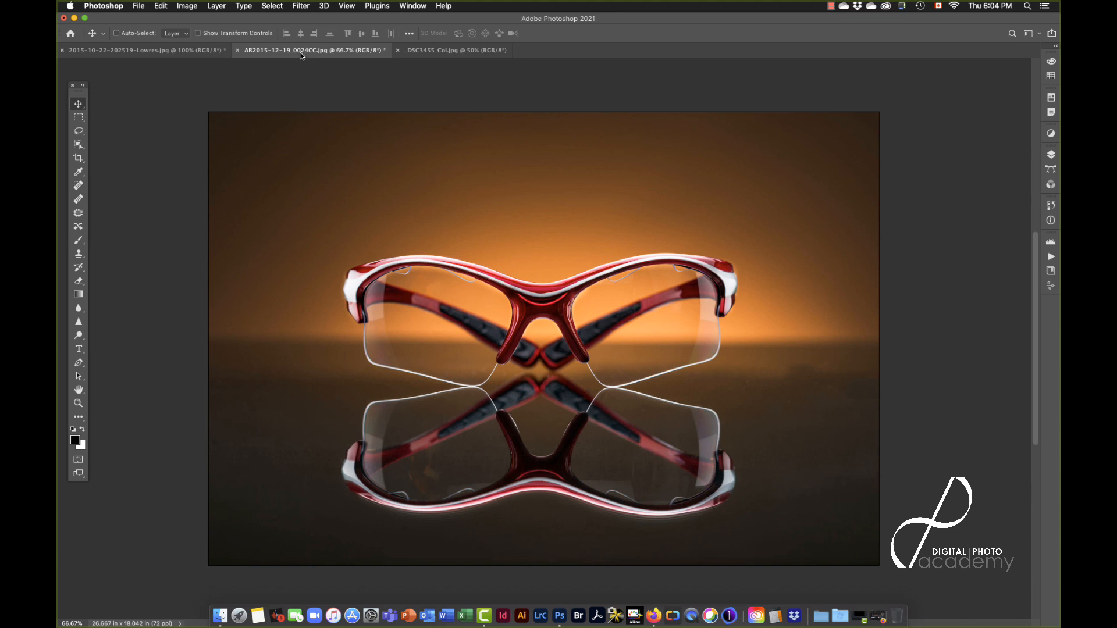
Float only AR2015-12-19_0024CC.jpg in its own window and move that window clear of the document tabs
click(412, 7)
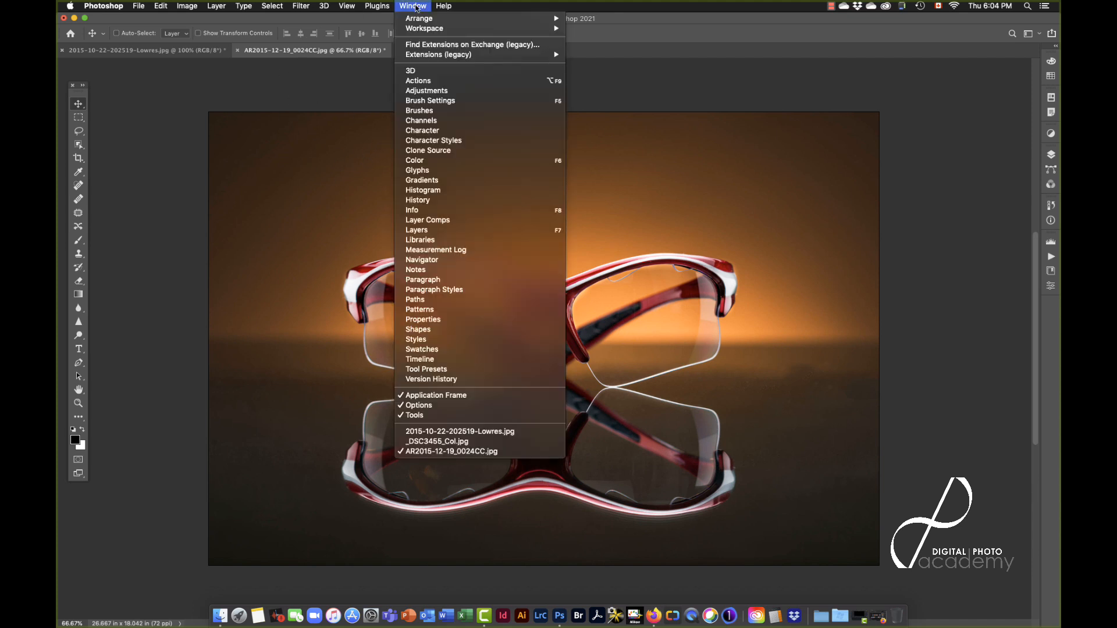
mouse_move(420, 19)
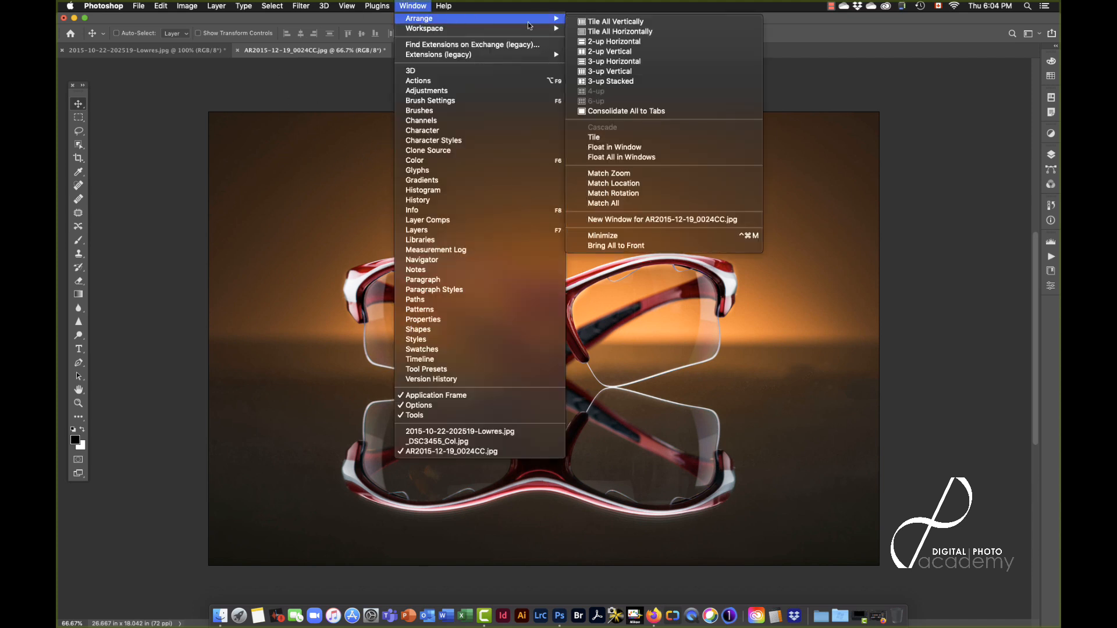
click(615, 147)
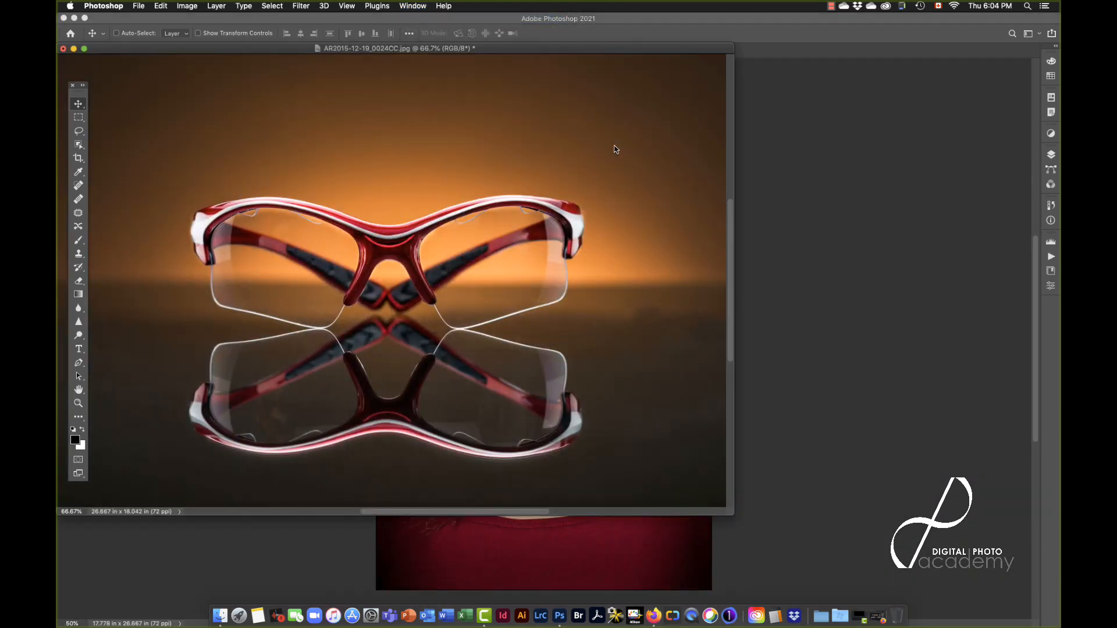
drag(273, 48, 376, 93)
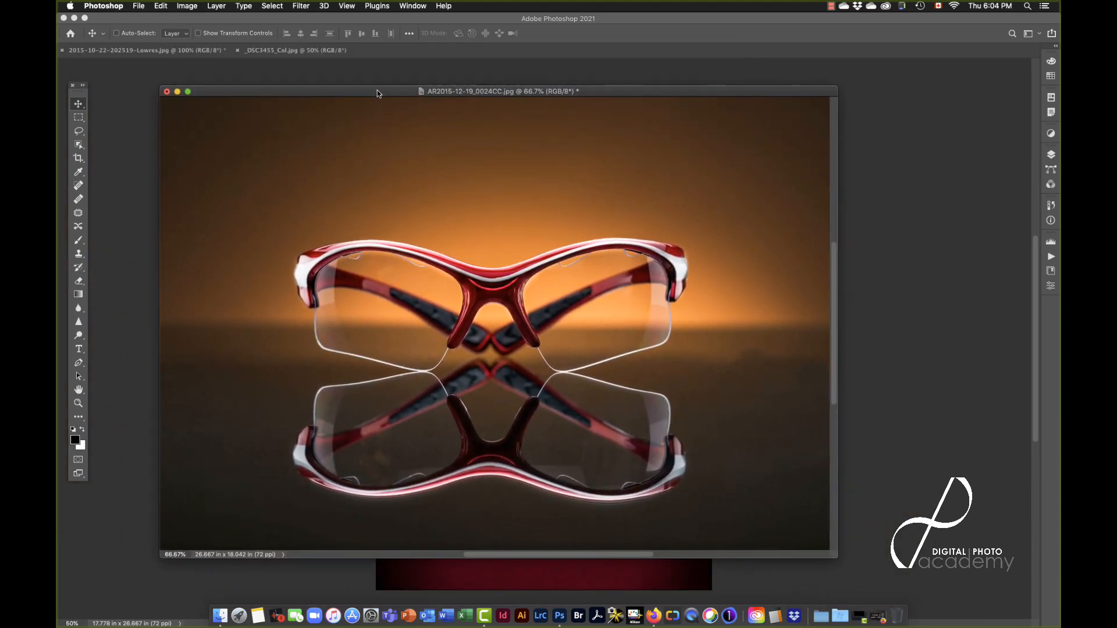
Return the floating AR2015-12-19_0024CC.jpg window to the frame by consolidating all documents to tabs
click(413, 6)
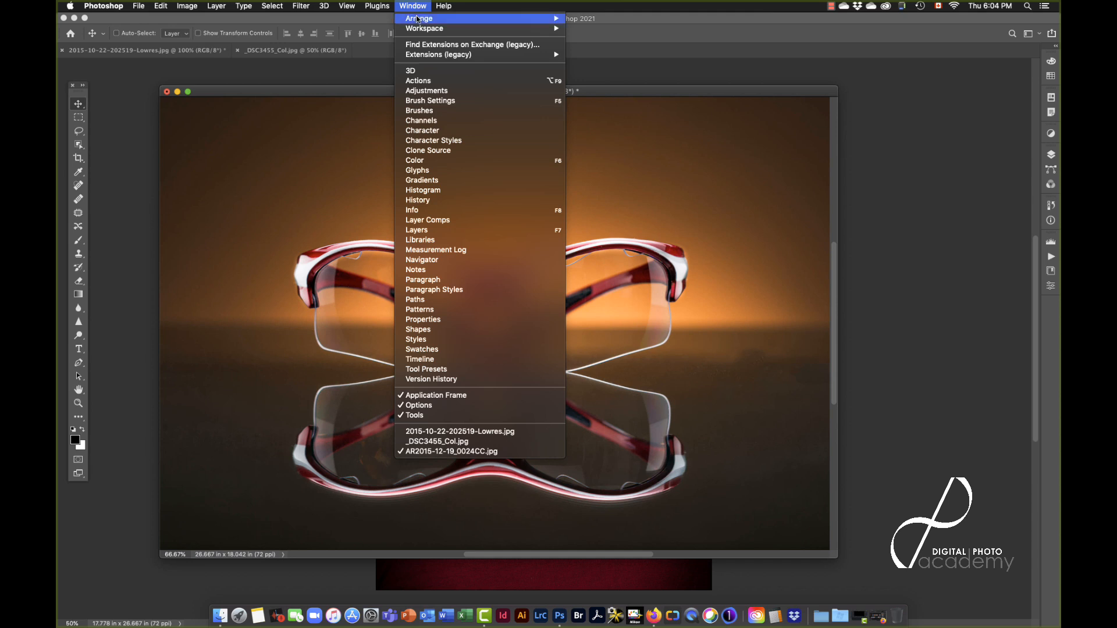
mouse_move(416, 20)
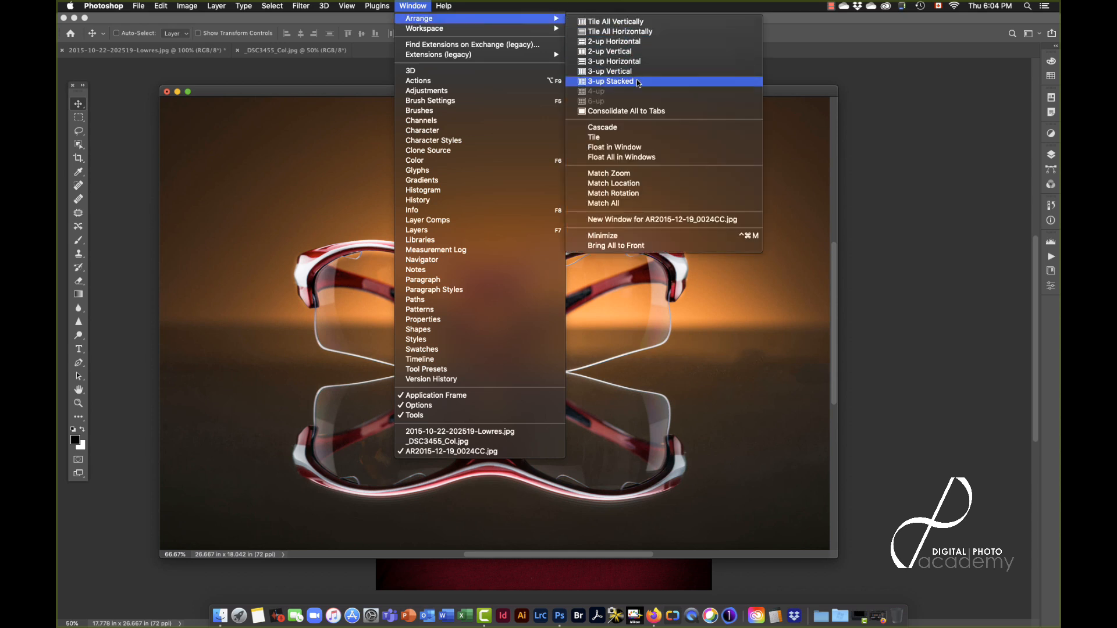
click(610, 115)
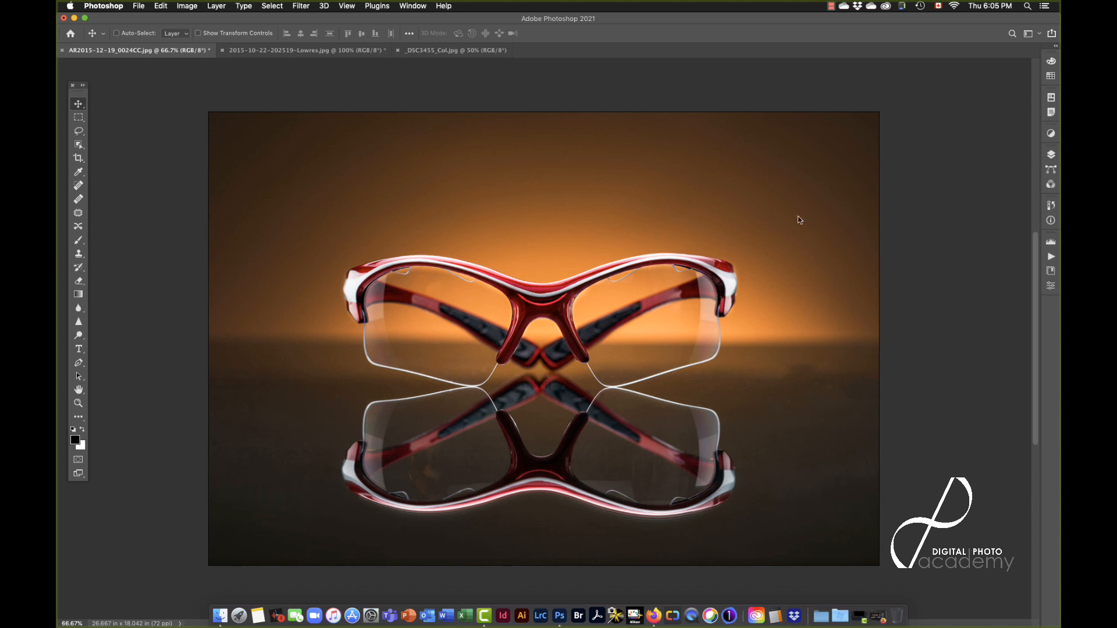
Save a new workspace named My Work Space that captures keyboard shortcuts, menus and the toolbar
click(413, 7)
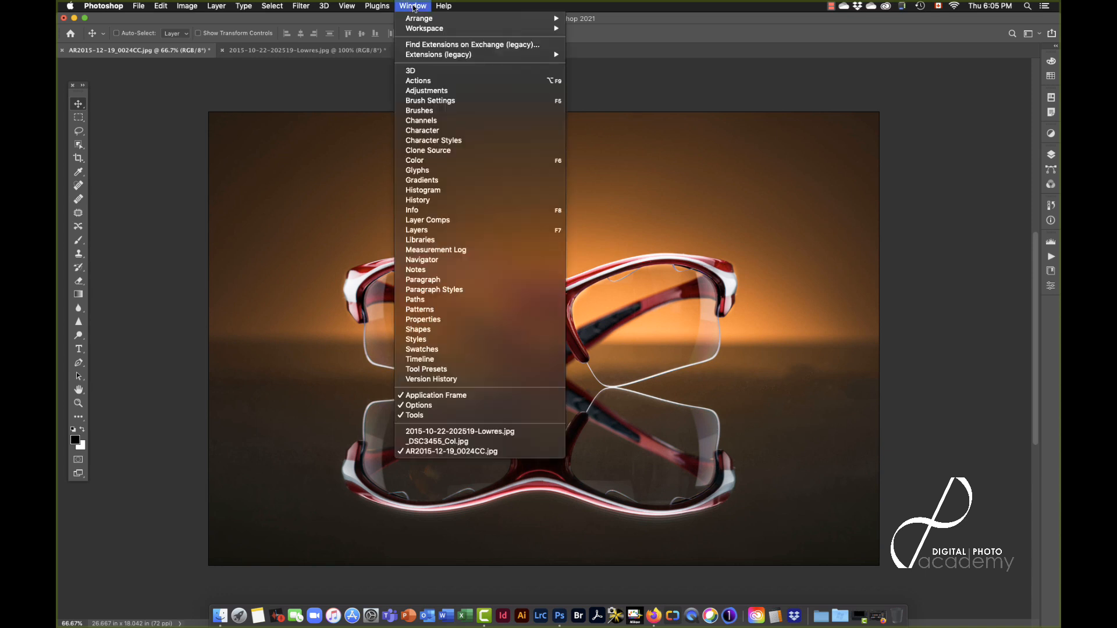
mouse_move(431, 28)
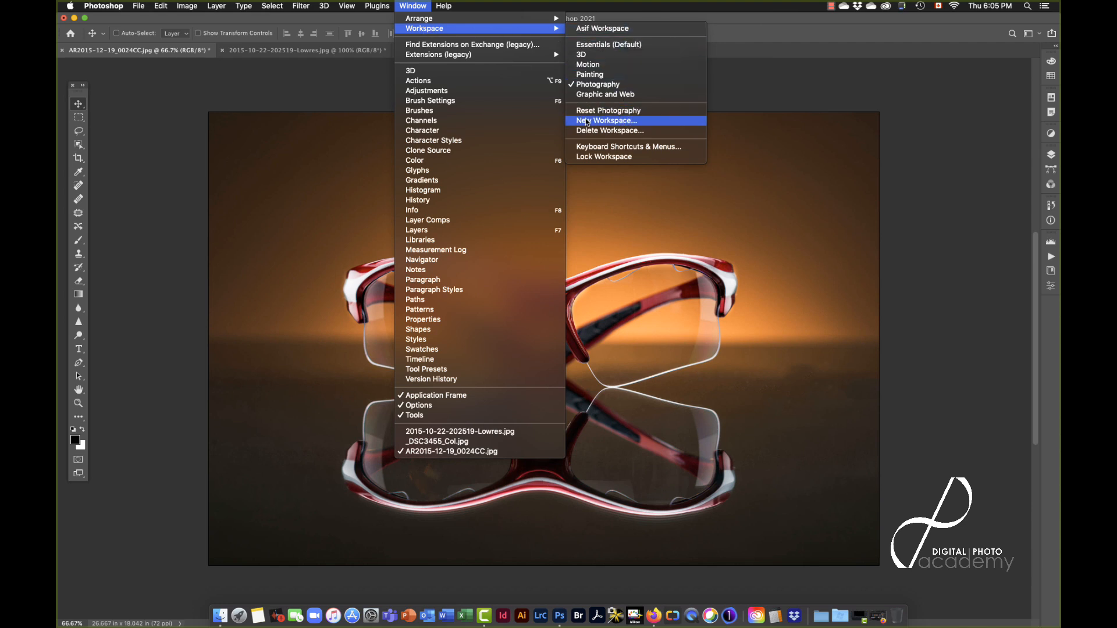
click(608, 122)
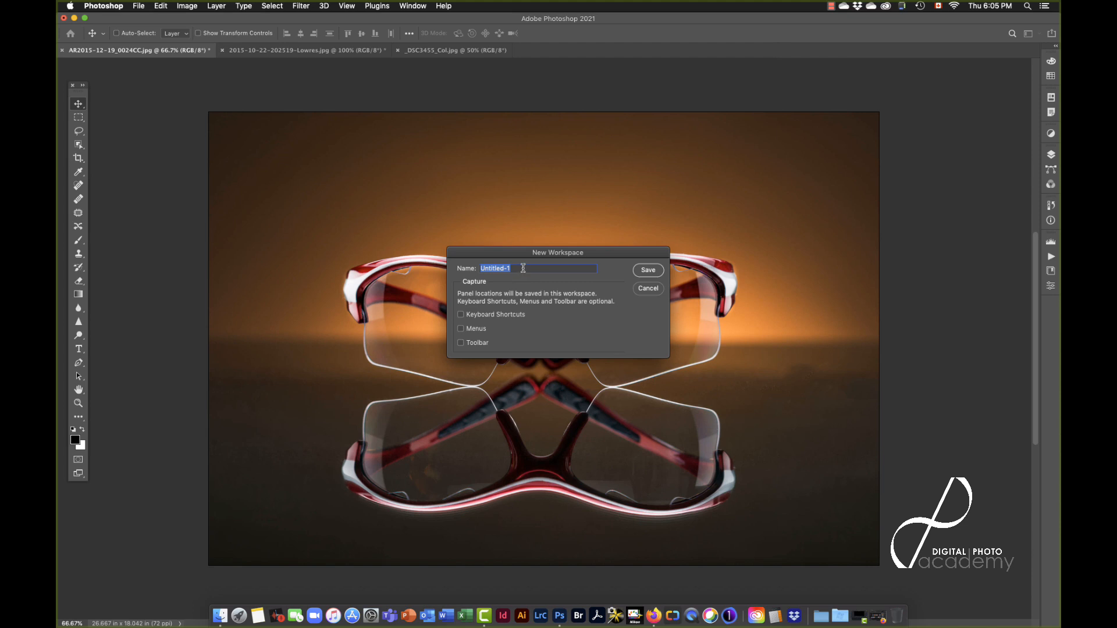
text(My Work Space)
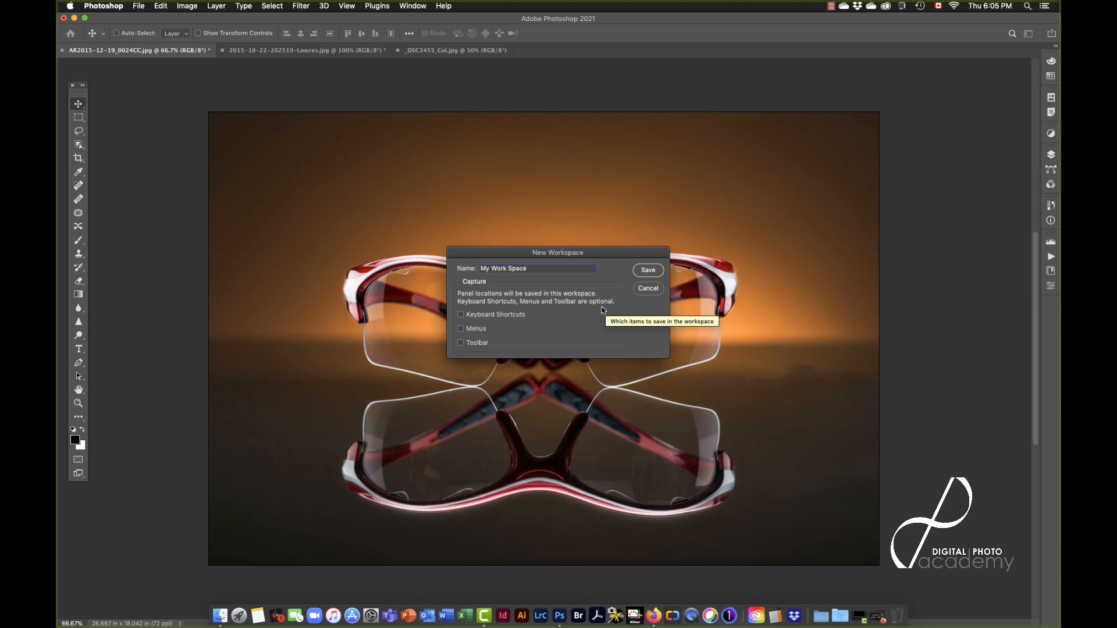
click(461, 315)
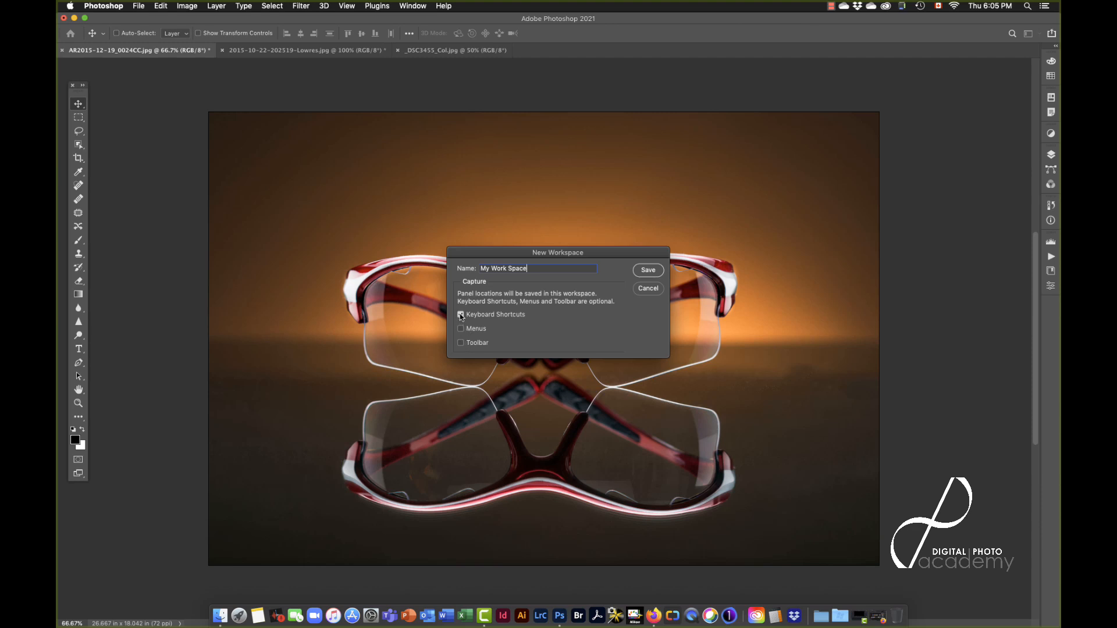
click(461, 330)
click(465, 345)
click(647, 275)
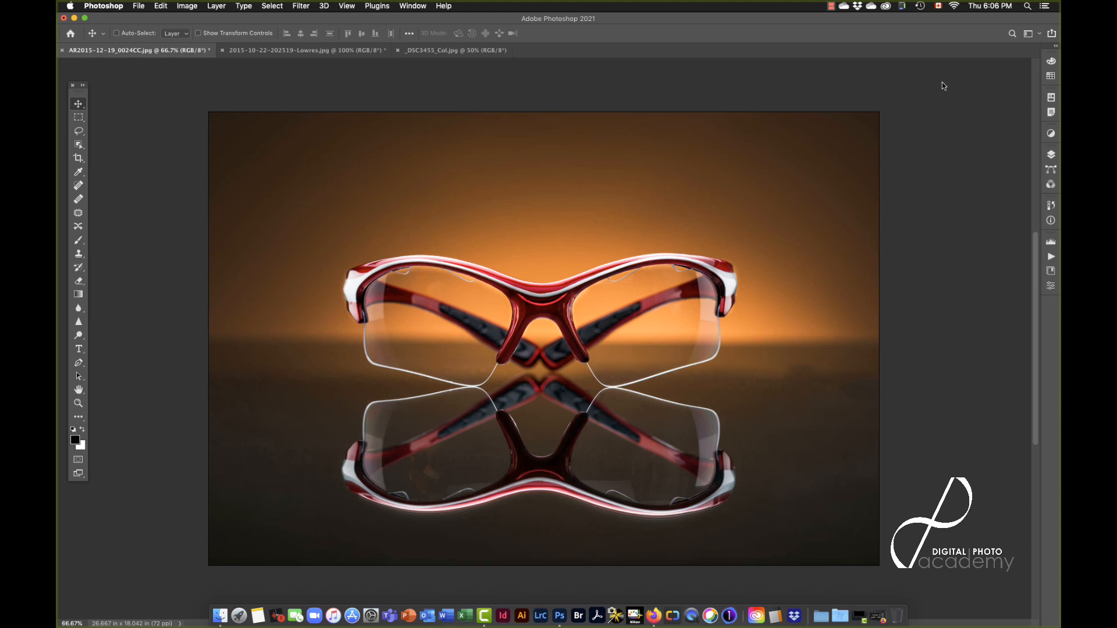
Expand the collapsed panel dock, float the Swatches and Color panels over the image, and enlarge the Color panel
click(1056, 46)
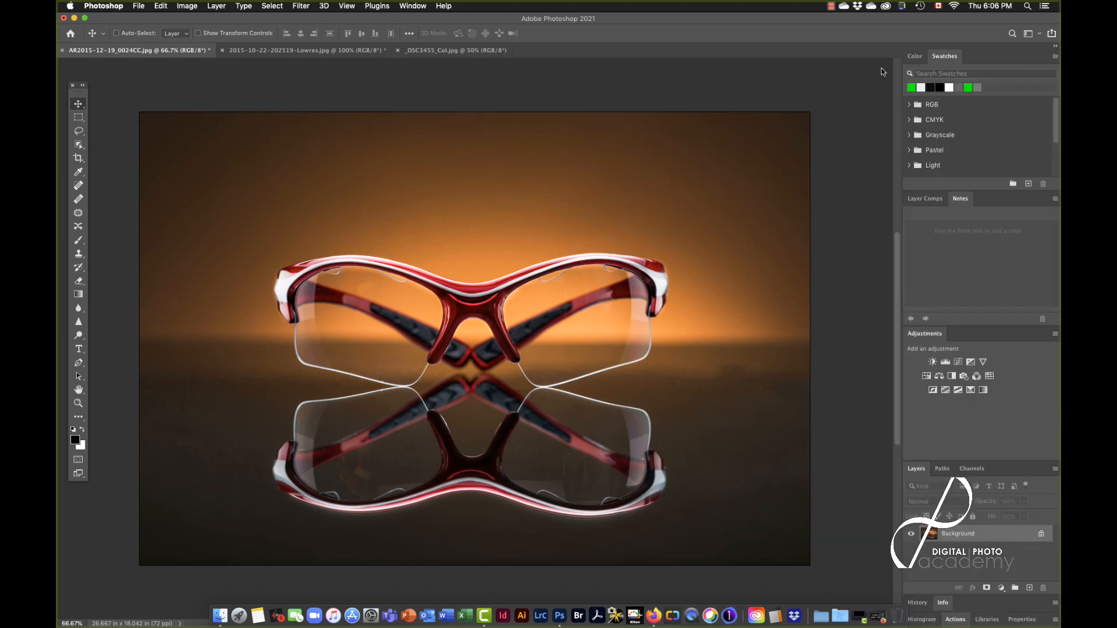
drag(943, 57, 250, 95)
drag(921, 57, 302, 271)
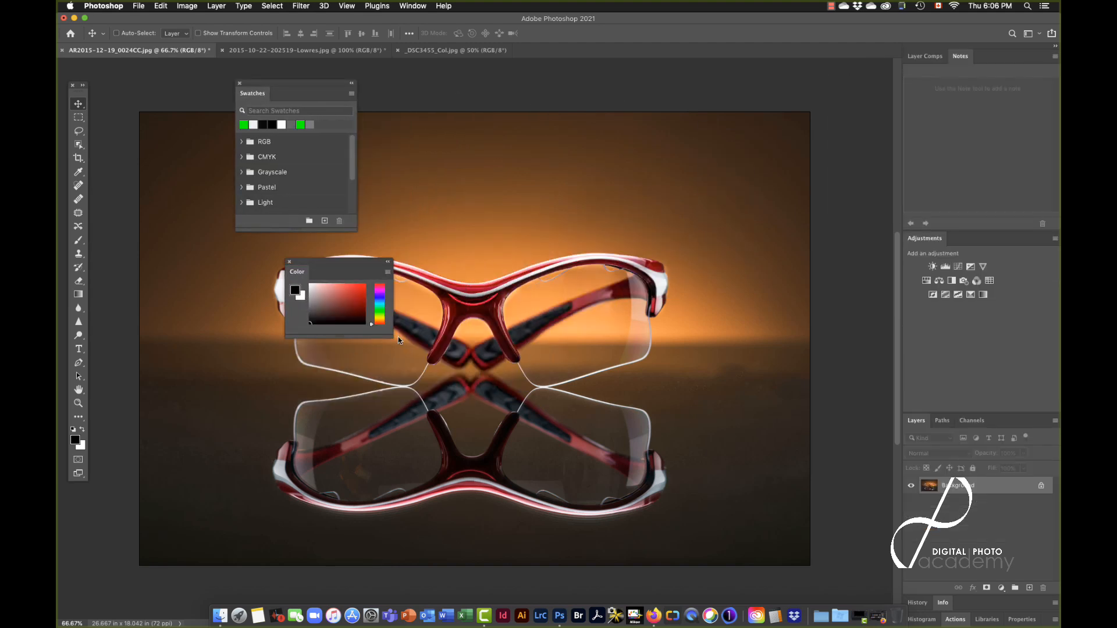
drag(391, 335, 654, 477)
Float the Adjustments, Layers and Layer Comps panels over the image and collapse the remaining docked panels to icons
drag(923, 238, 687, 103)
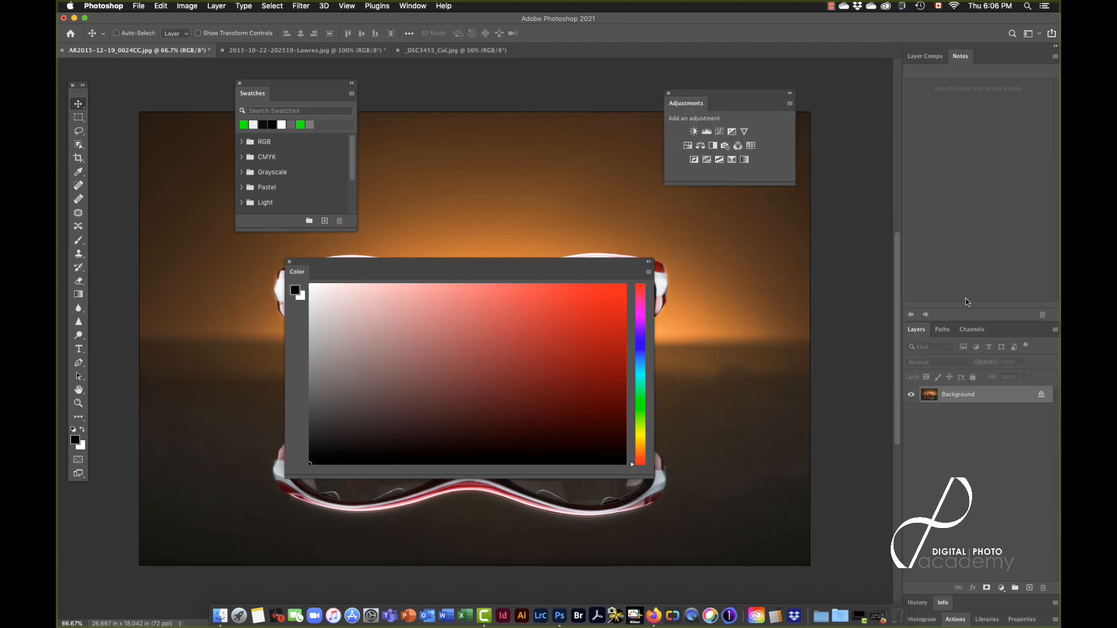
drag(917, 330, 678, 302)
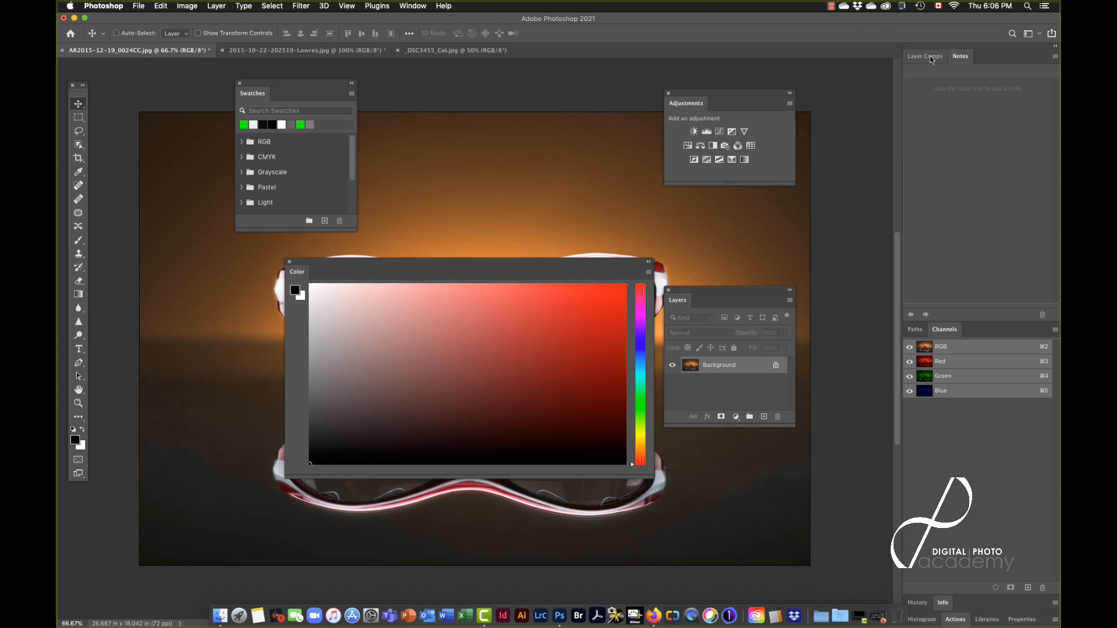
drag(931, 59, 428, 86)
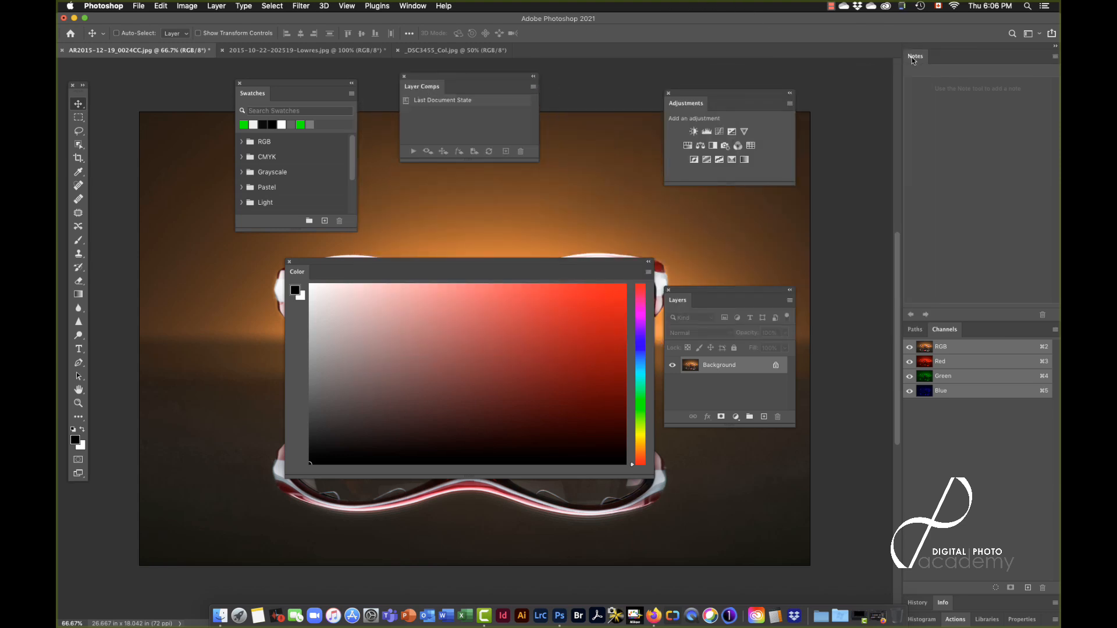
click(1055, 46)
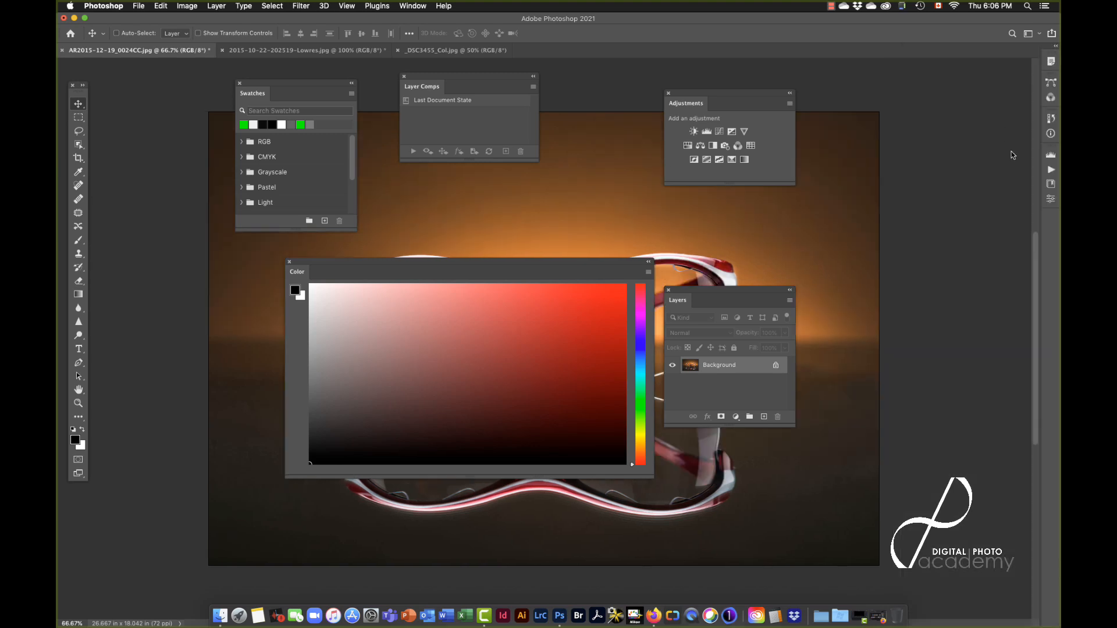
Float the Histogram panel over the image and switch it to All Channels View
click(1051, 156)
drag(950, 151, 547, 157)
click(585, 169)
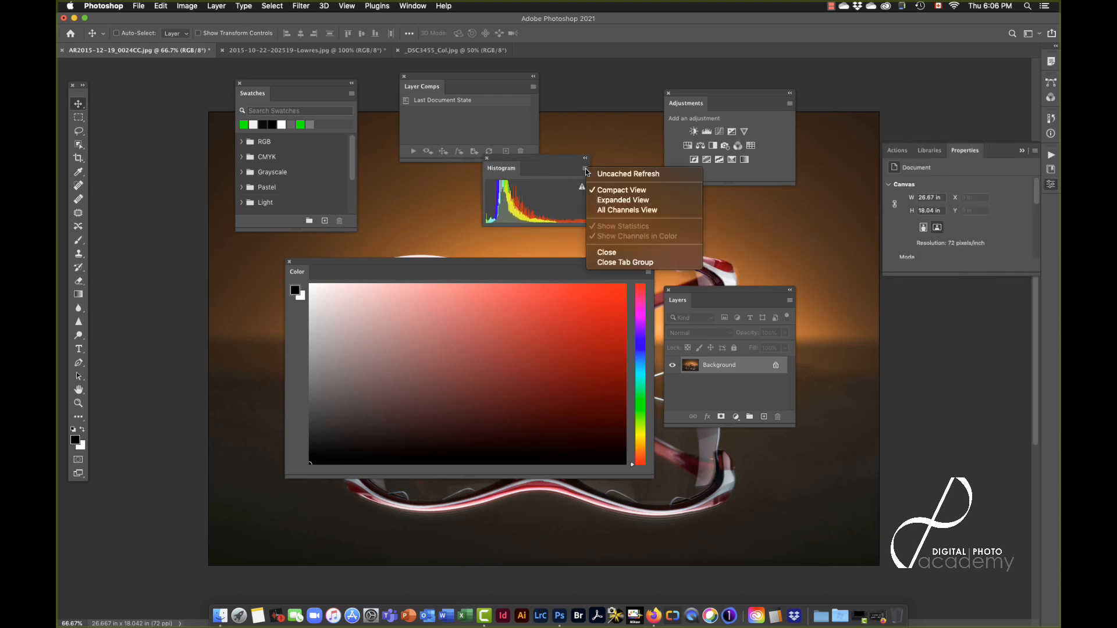
click(640, 210)
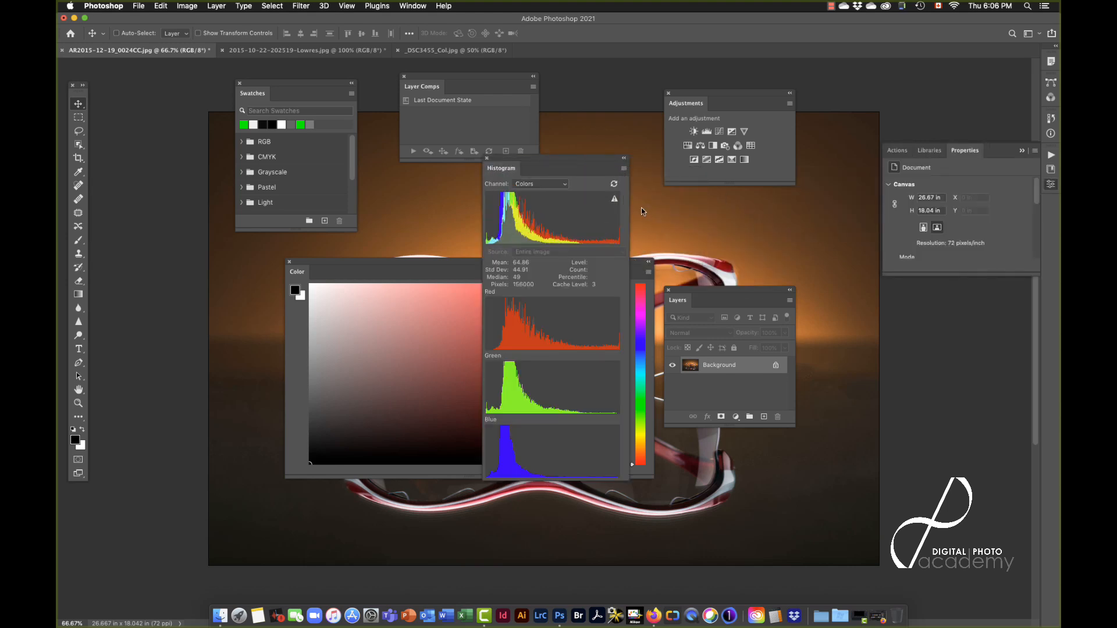
Set the histogram channel to Luminosity with an uncached refresh, and move the Color panel out from behind the Histogram panel
click(556, 184)
click(551, 175)
click(614, 184)
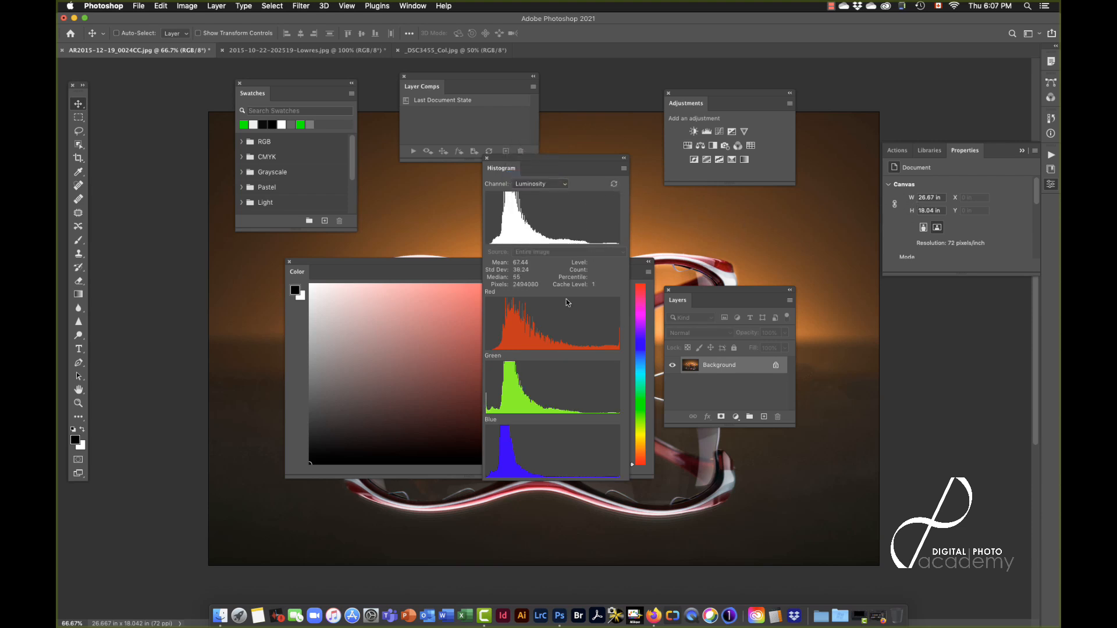
drag(388, 266, 218, 291)
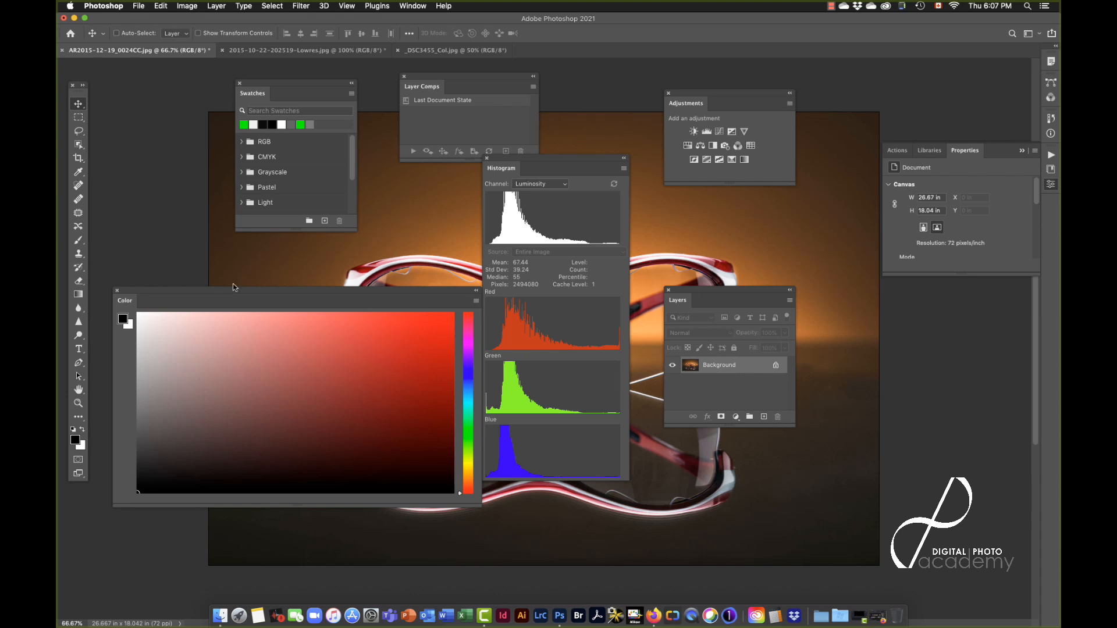
Reset the My Work Space workspace to its saved panel layout
click(413, 8)
click(414, 8)
click(413, 7)
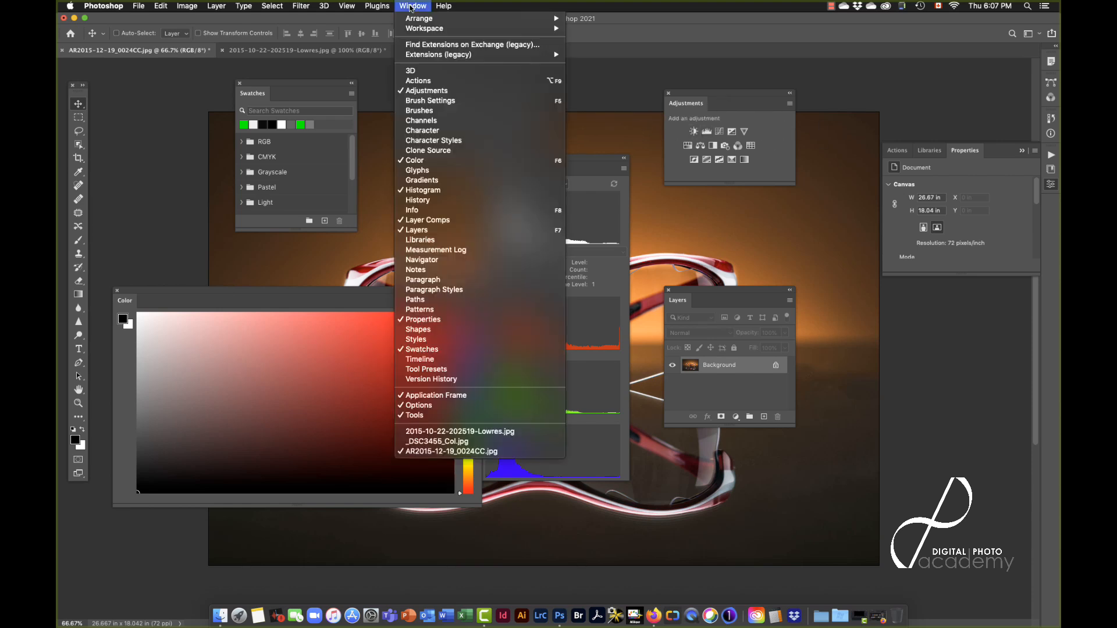
mouse_move(422, 29)
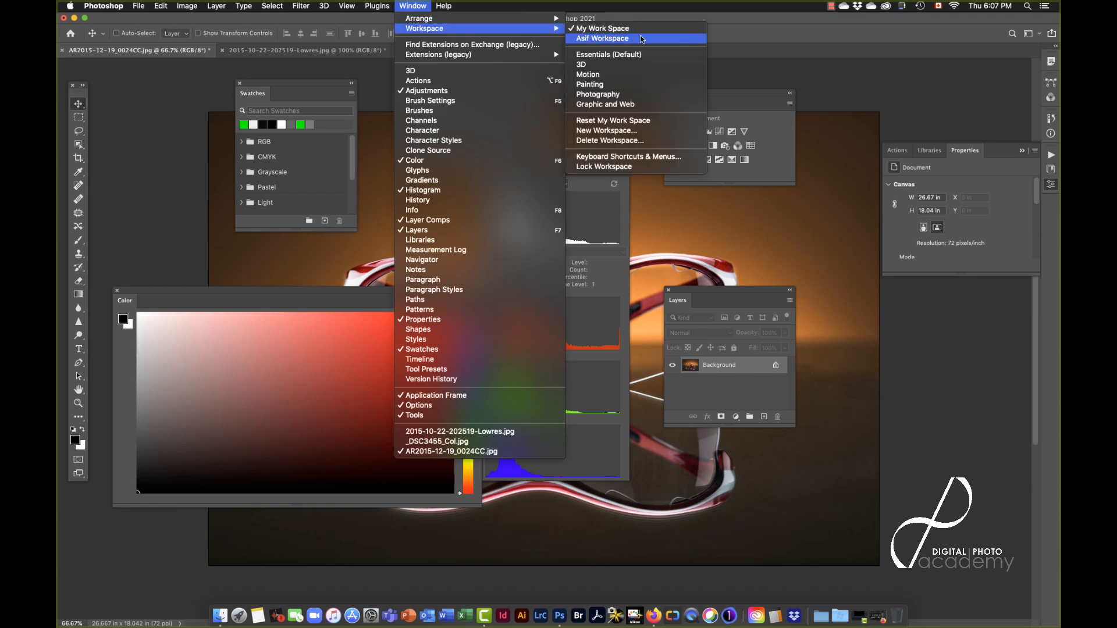
click(633, 123)
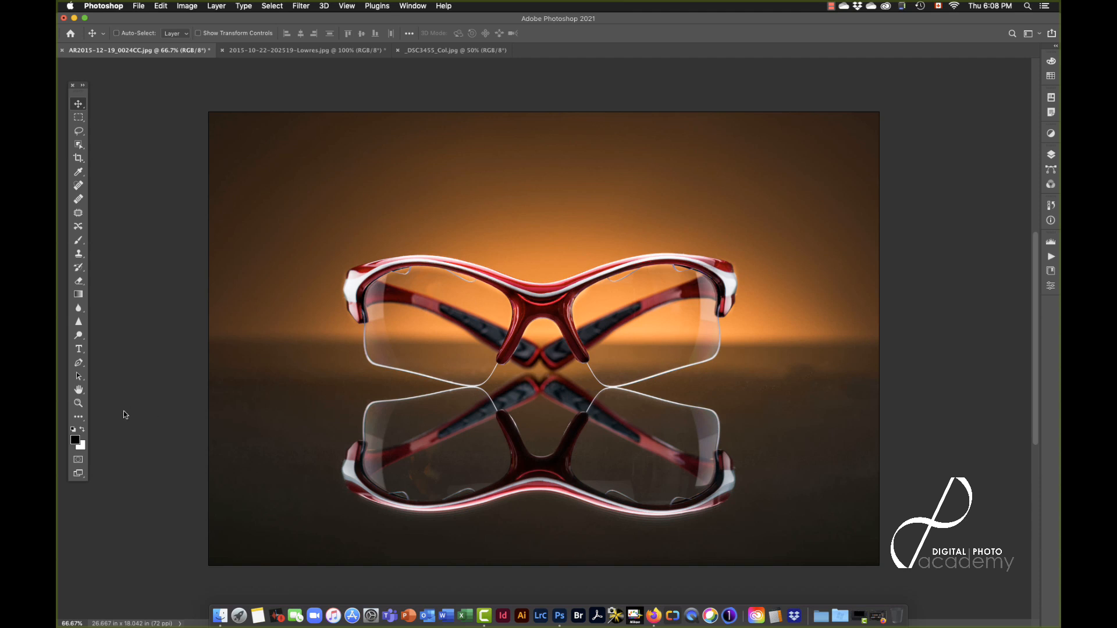
Examine the toolbar customization options with the main and extra tool lists, and leave them without saving
click(82, 417)
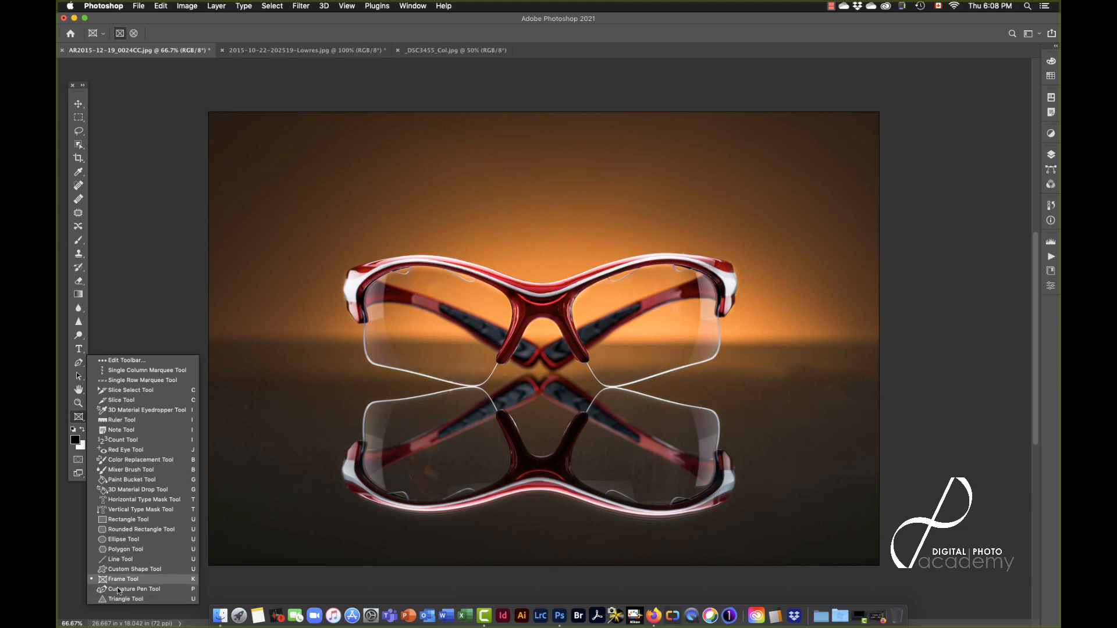
click(125, 361)
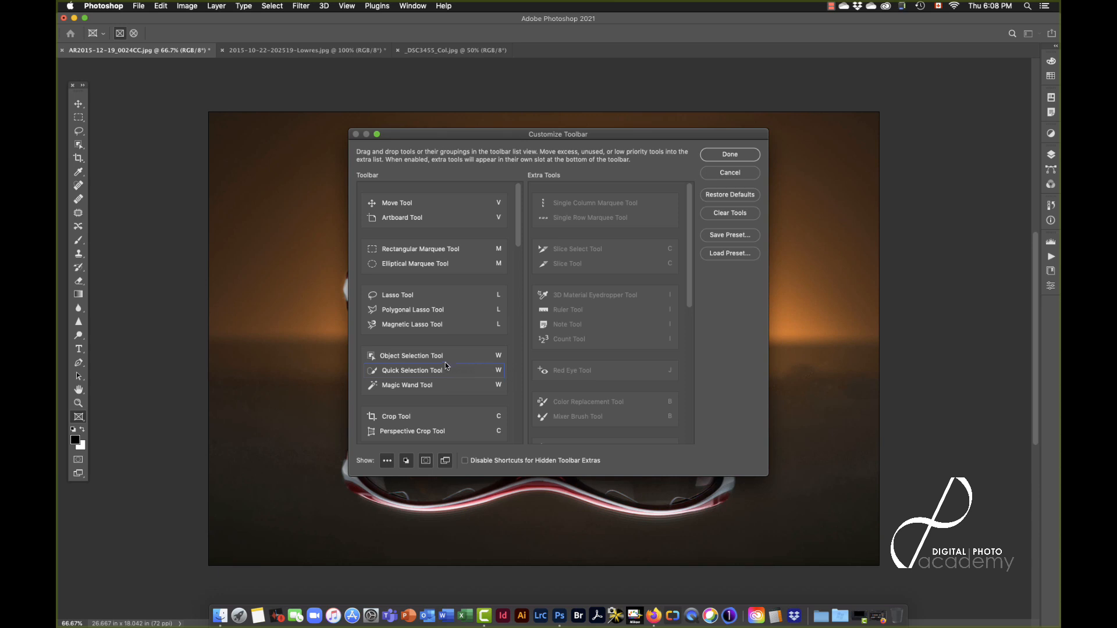
click(731, 173)
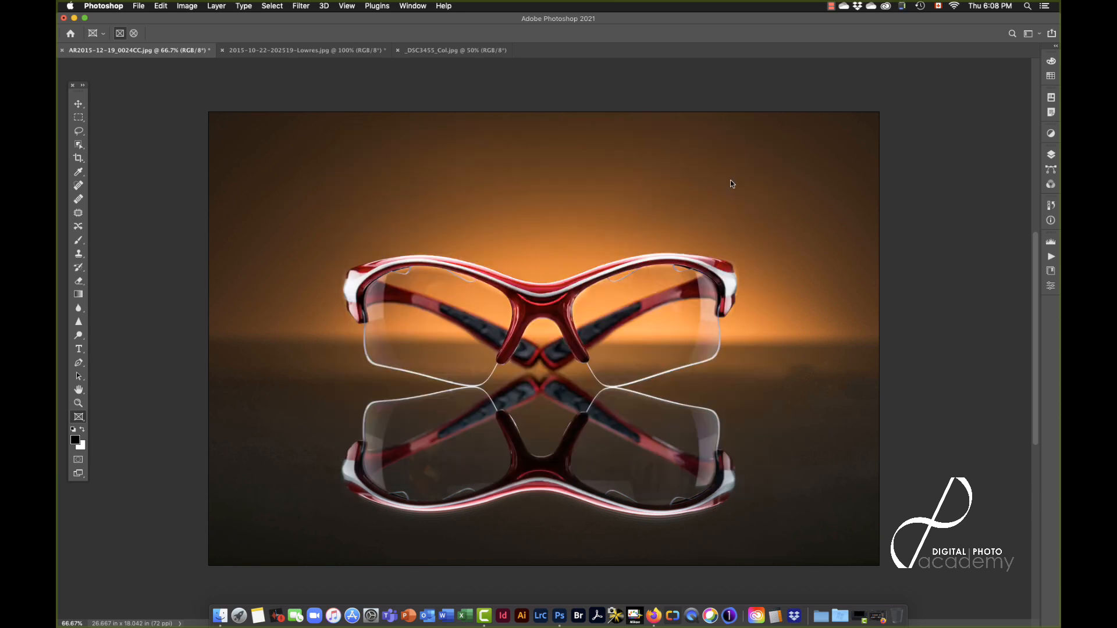
Examine the keyboard shortcut categories and the Photoshop menu's shortcuts, leave without saving, and reselect the Move tool
click(160, 6)
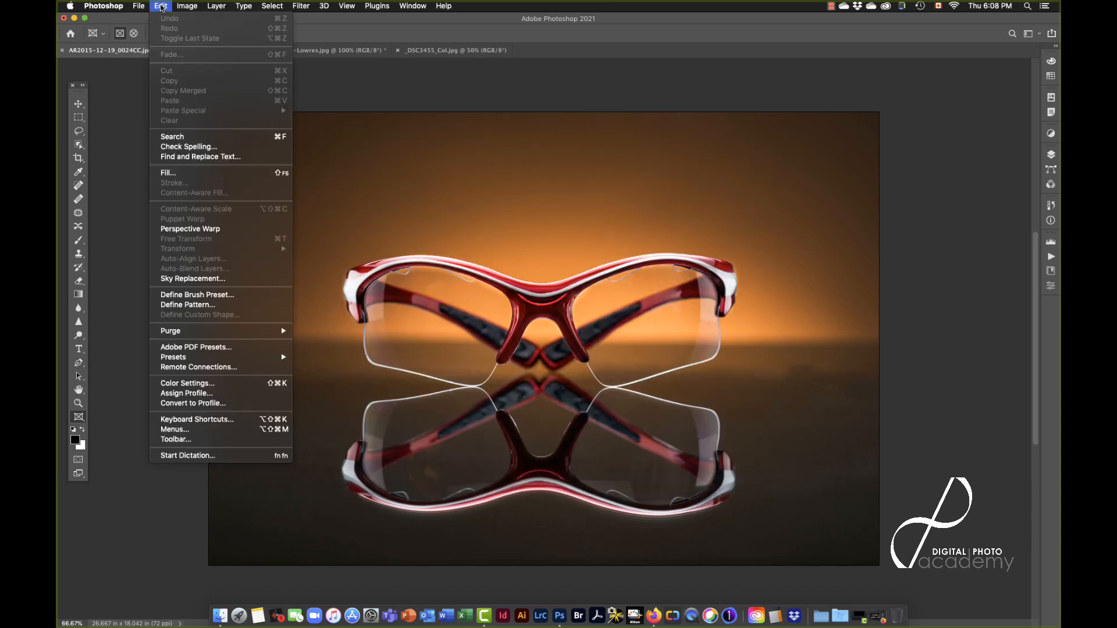
click(191, 420)
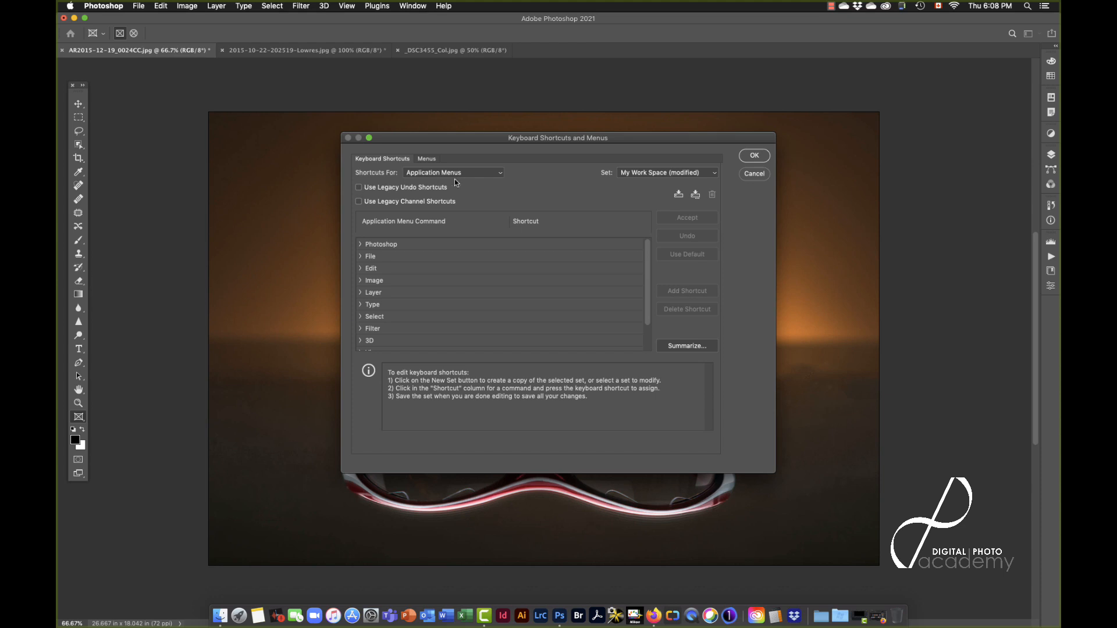
click(487, 173)
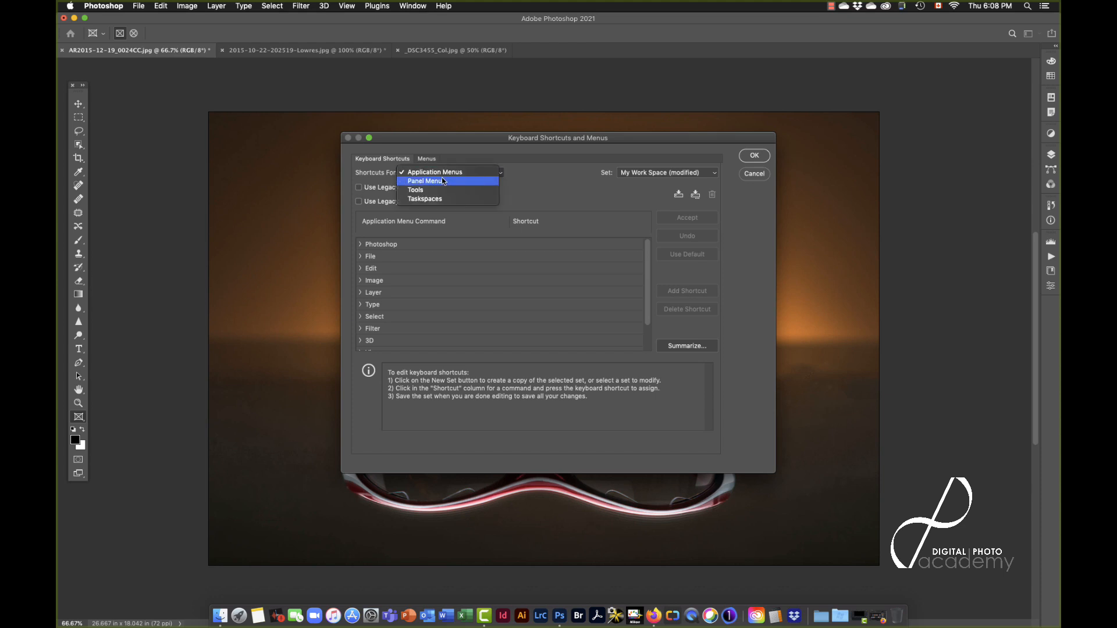
click(525, 186)
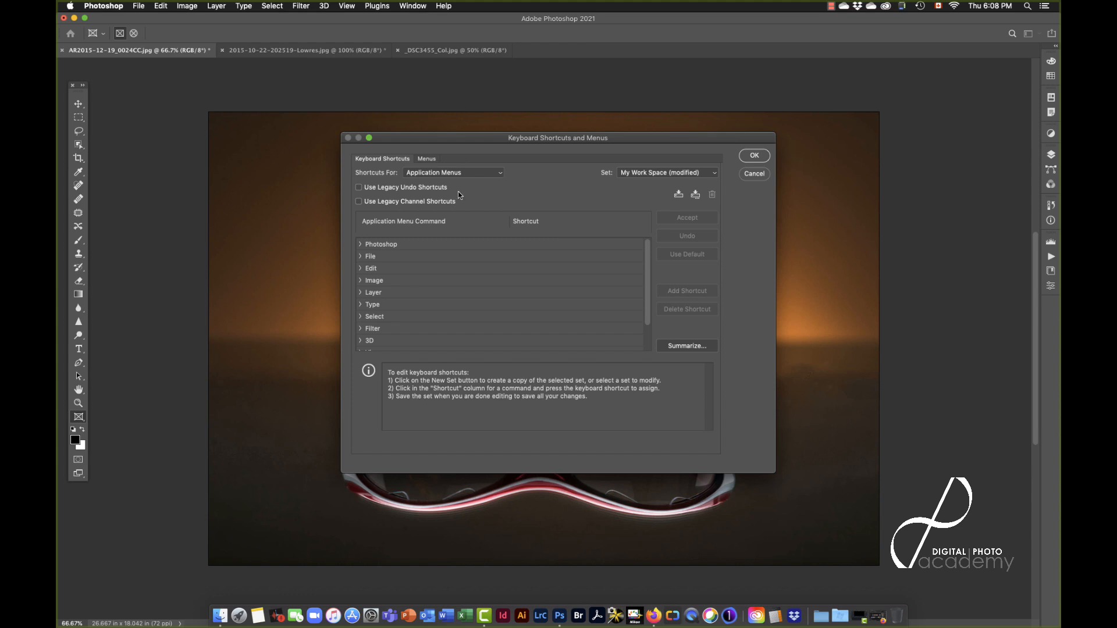
click(359, 245)
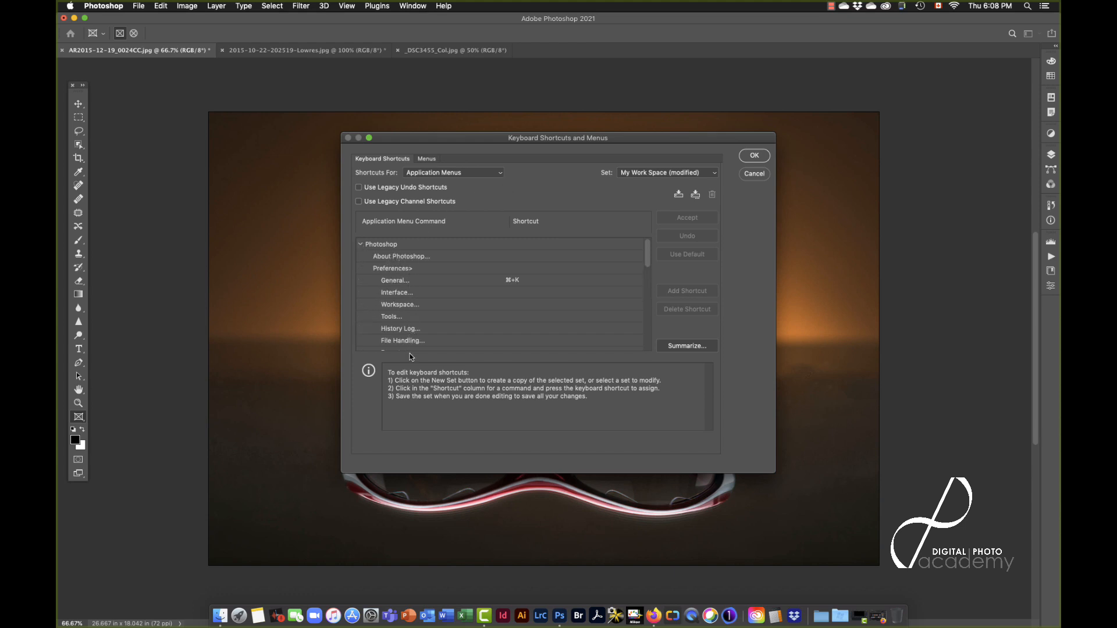
click(754, 176)
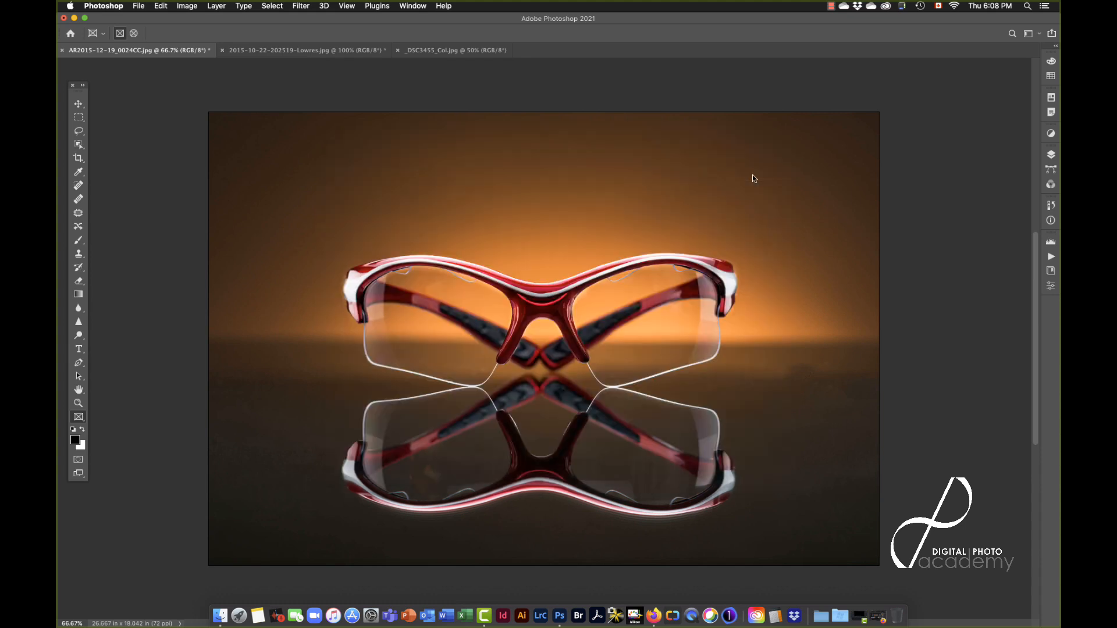
click(78, 104)
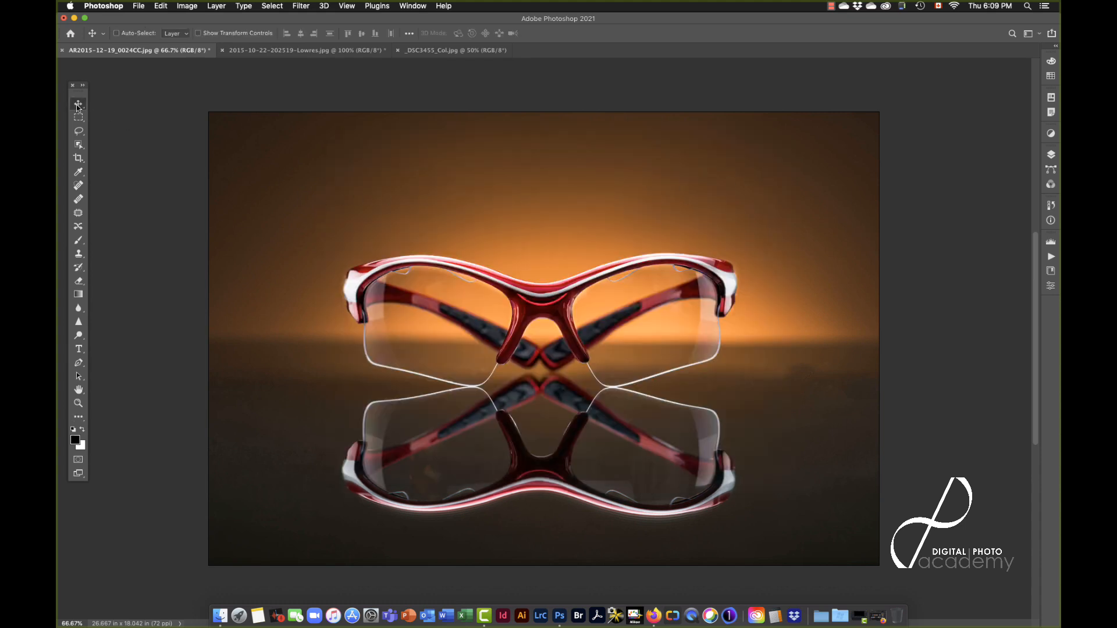
Try assigning the color Red to the New command of the File menu in the application menu customization
click(160, 7)
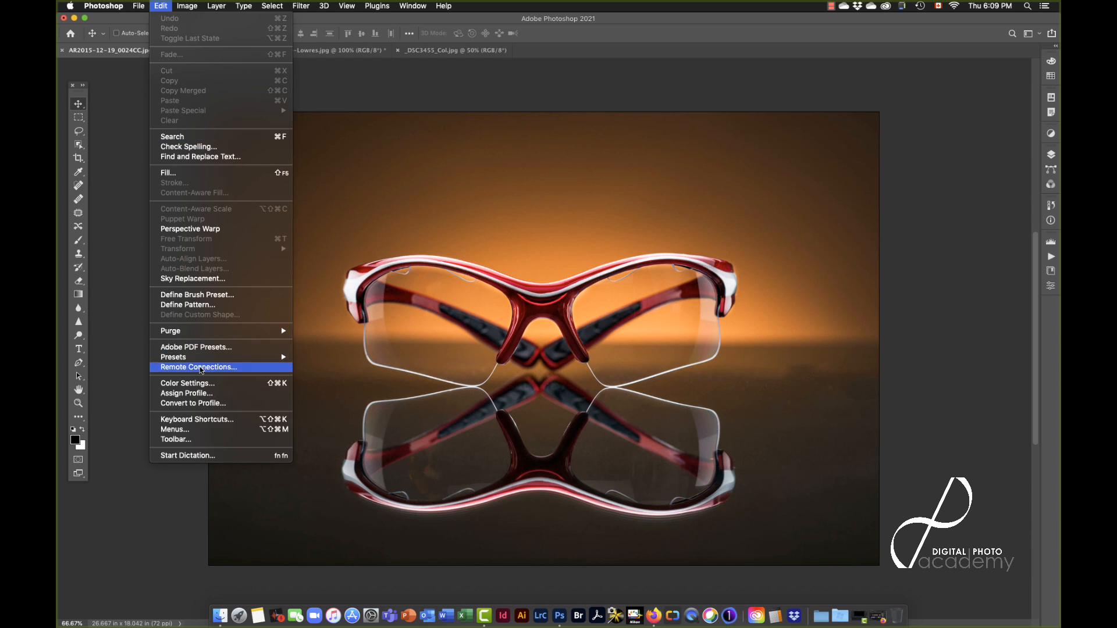
click(177, 430)
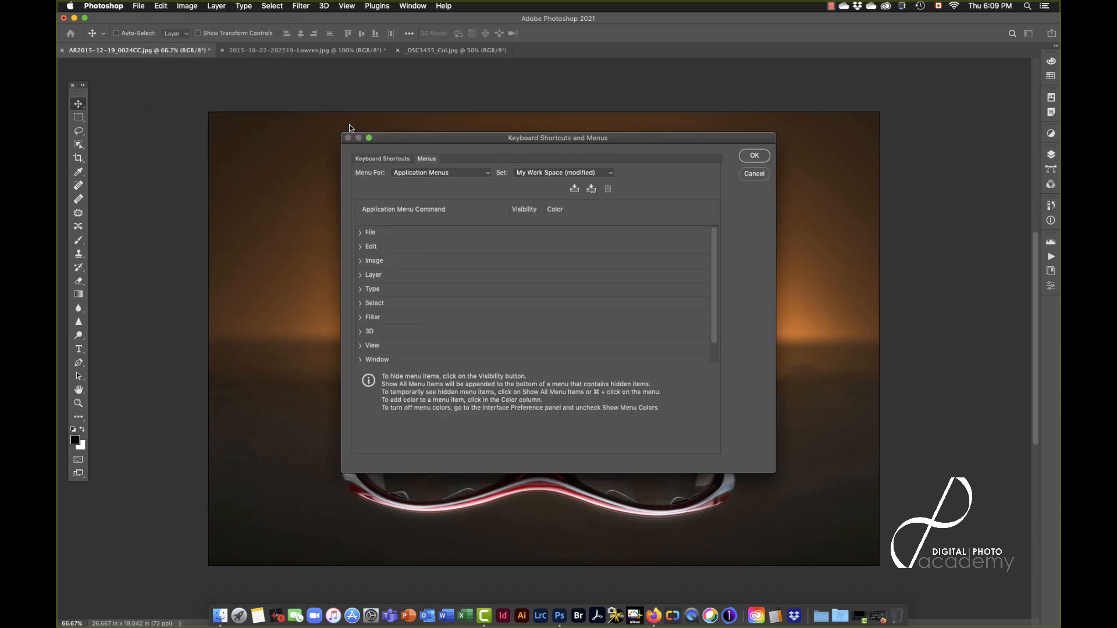
drag(431, 140, 347, 112)
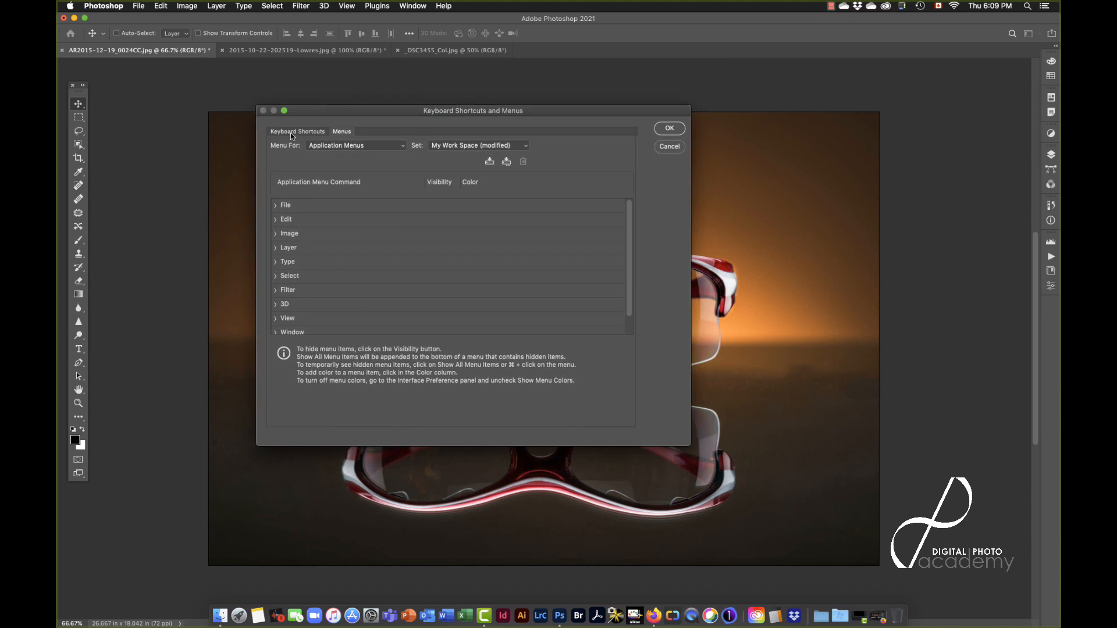
click(291, 134)
click(344, 134)
click(274, 206)
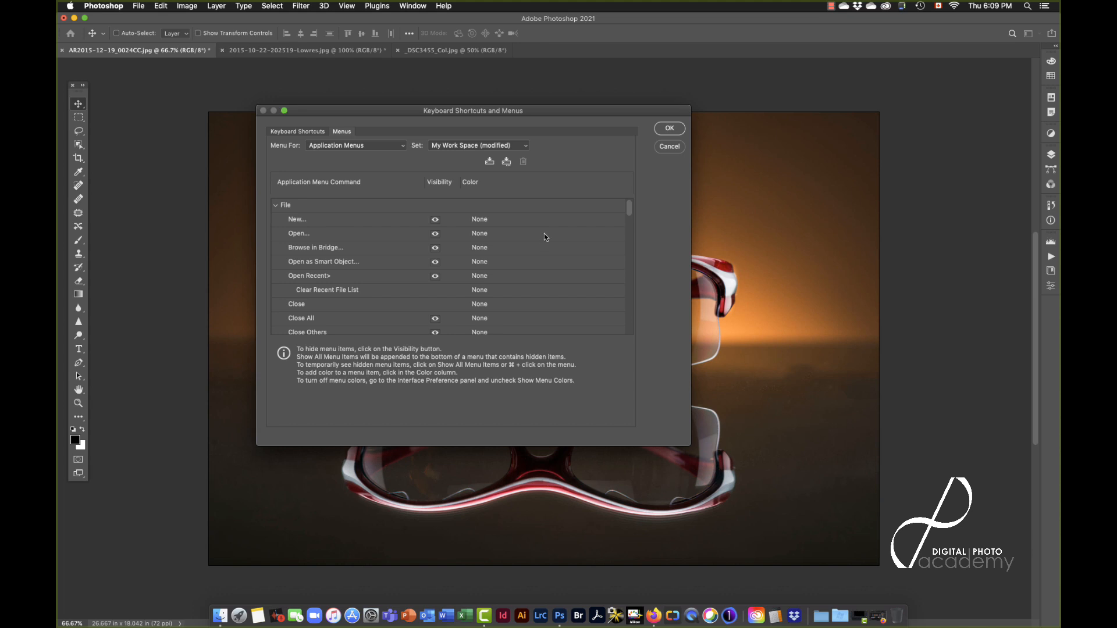
click(481, 220)
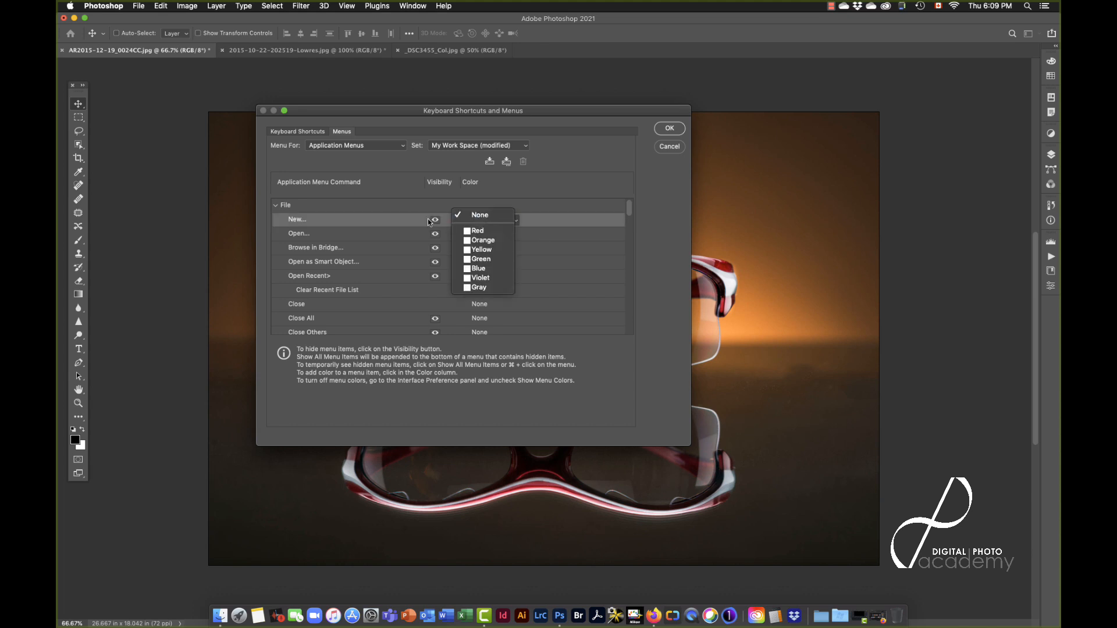
click(479, 232)
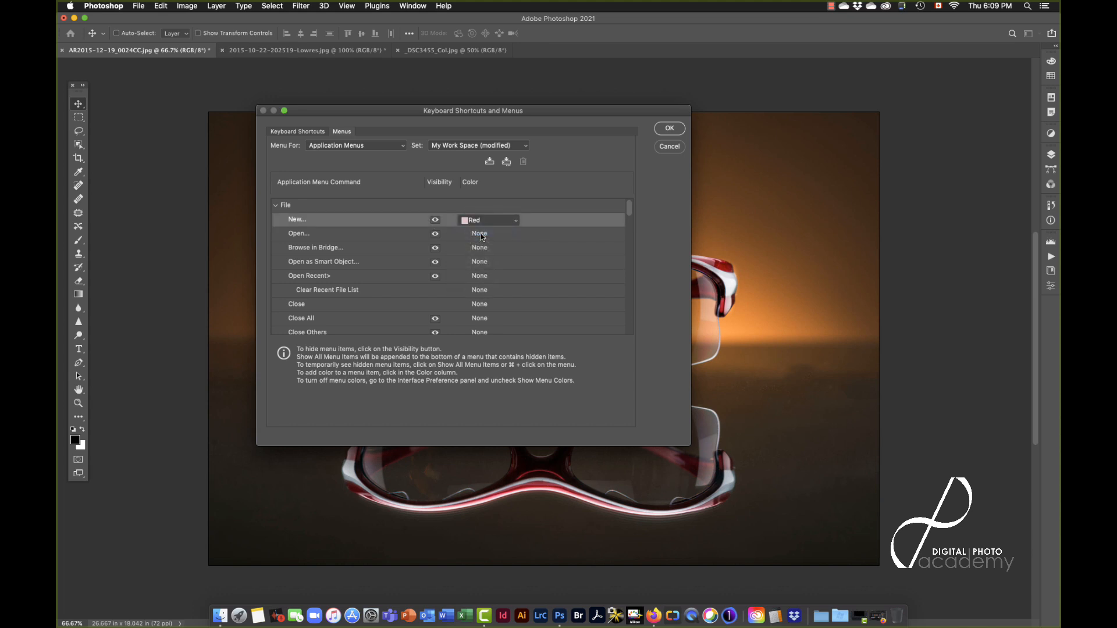
Examine the keyboard shortcuts of the File menu commands and discard all shortcut and menu changes
click(297, 133)
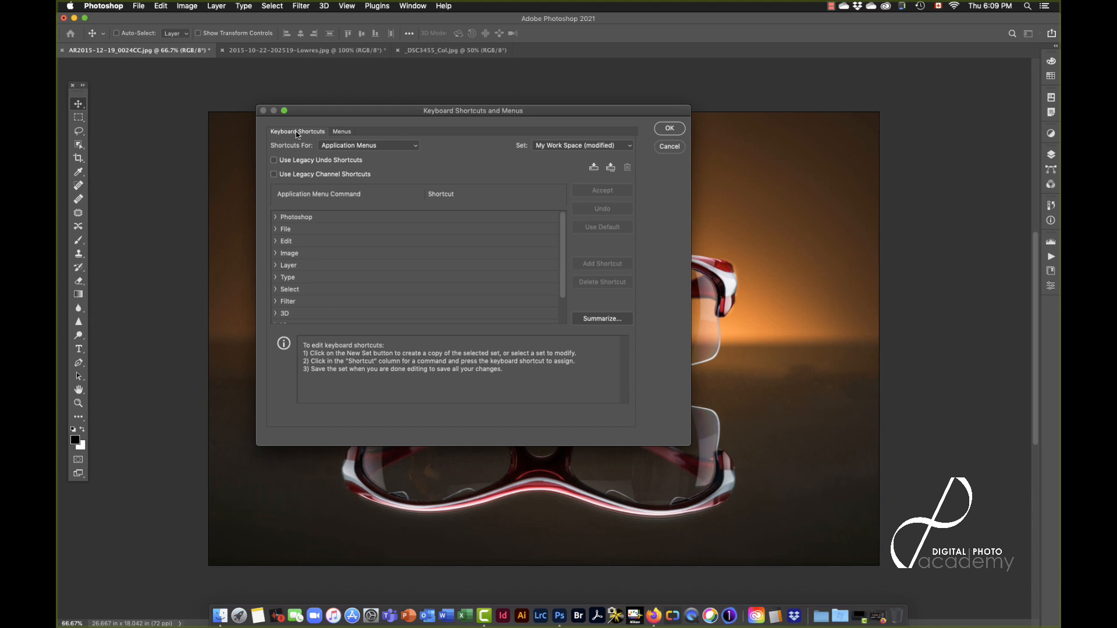
click(275, 230)
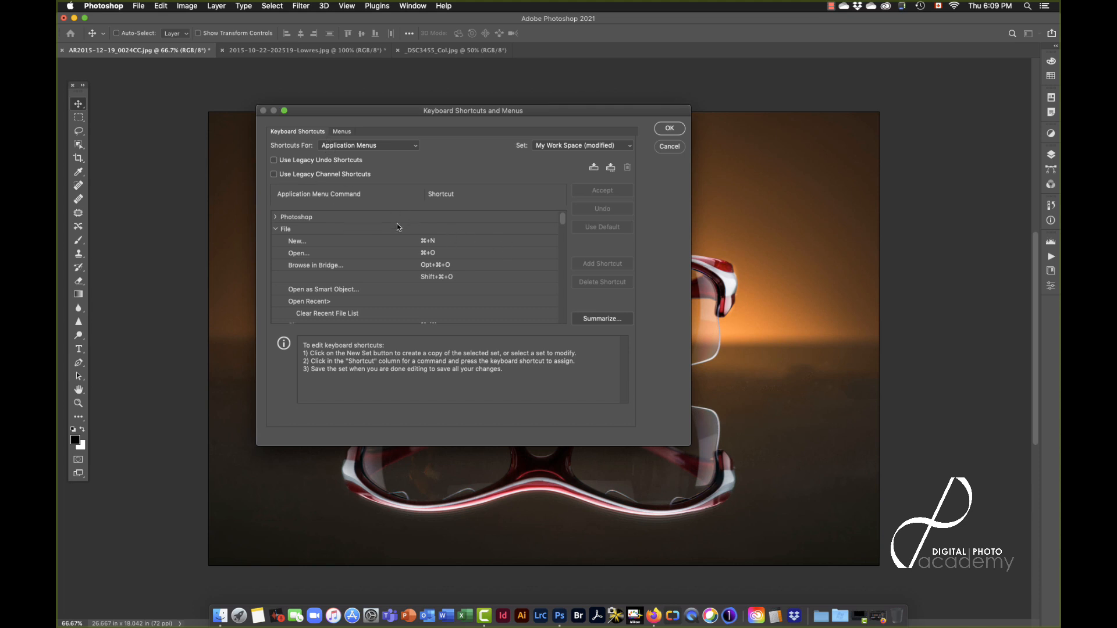
click(669, 147)
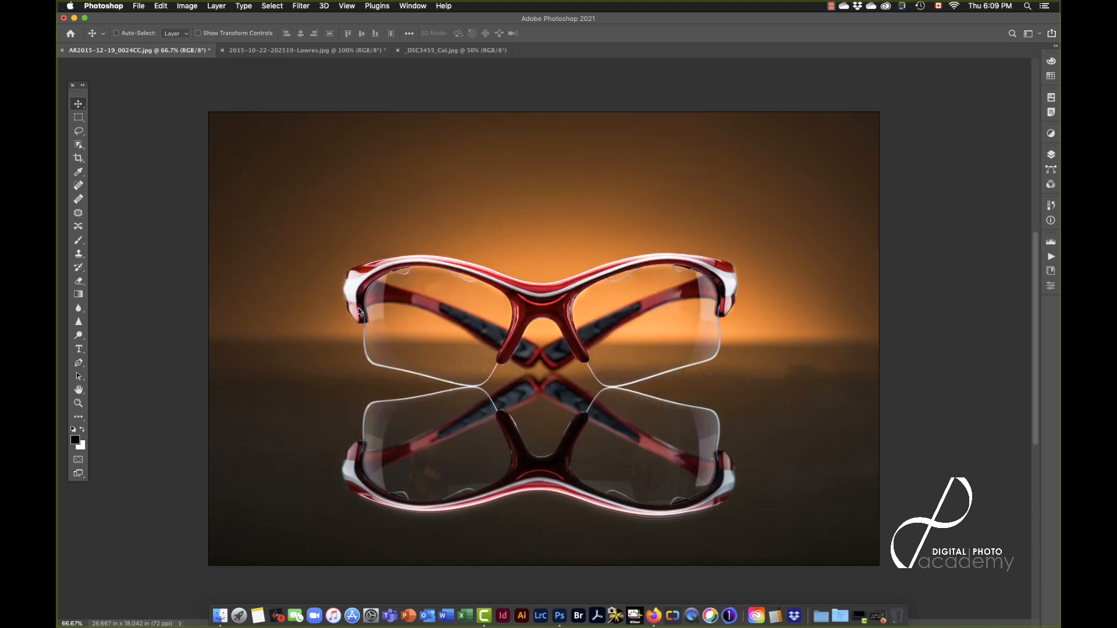